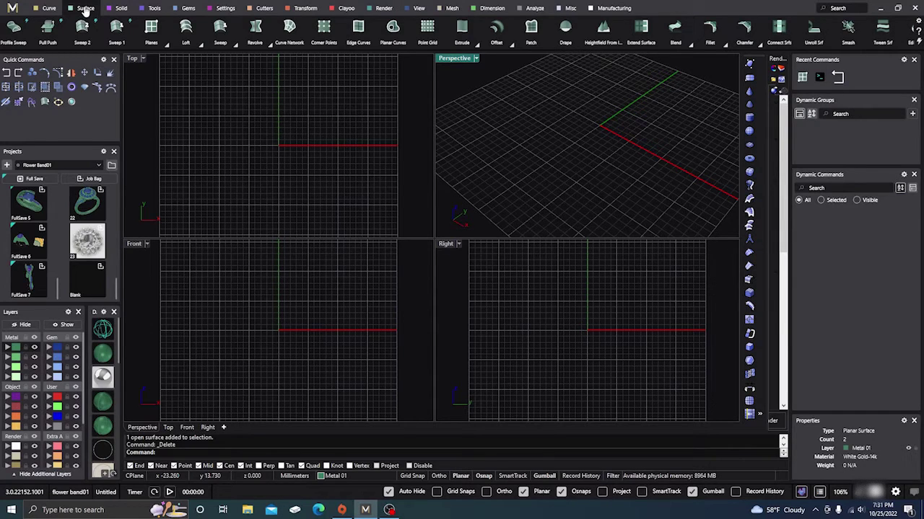
Step: Draw a rectangular plane surface beside the origin in the Top view and place a duplicate about 3.7 mm straight below it
left_click(151, 29)
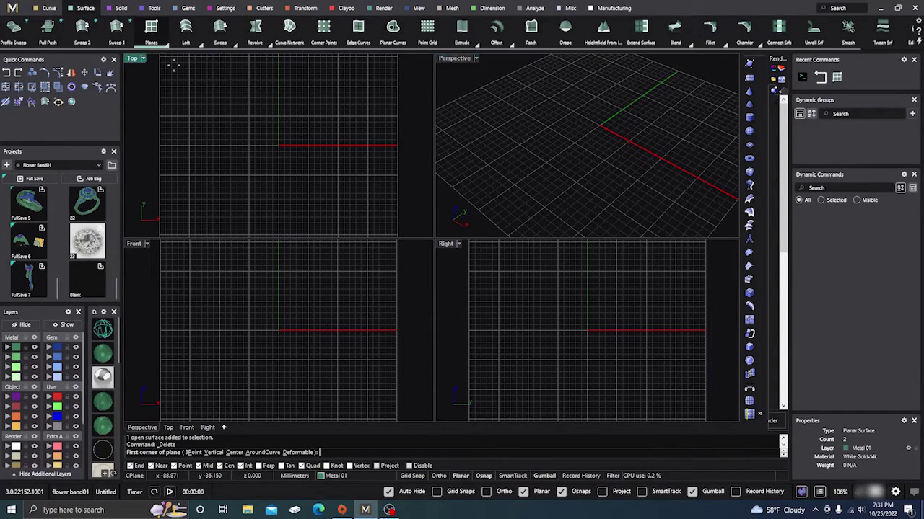
left_click(232, 130)
left_click(264, 171)
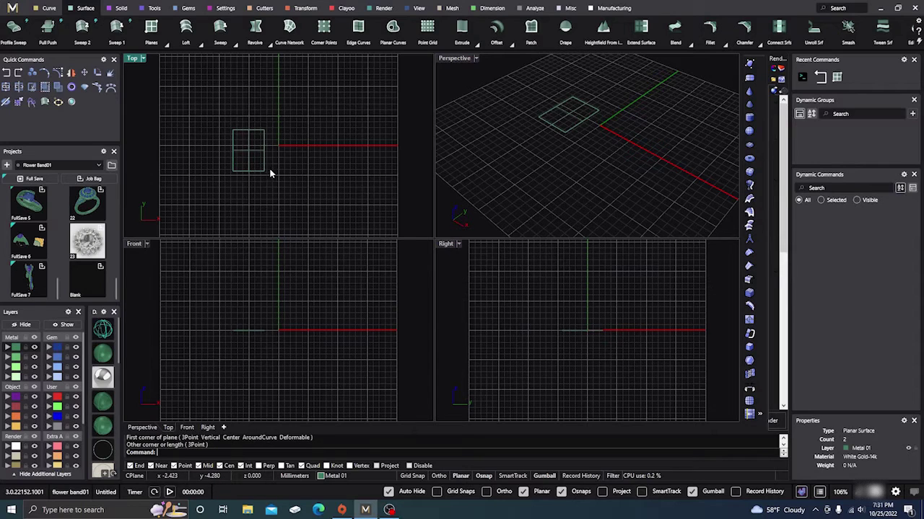
left_click(570, 122)
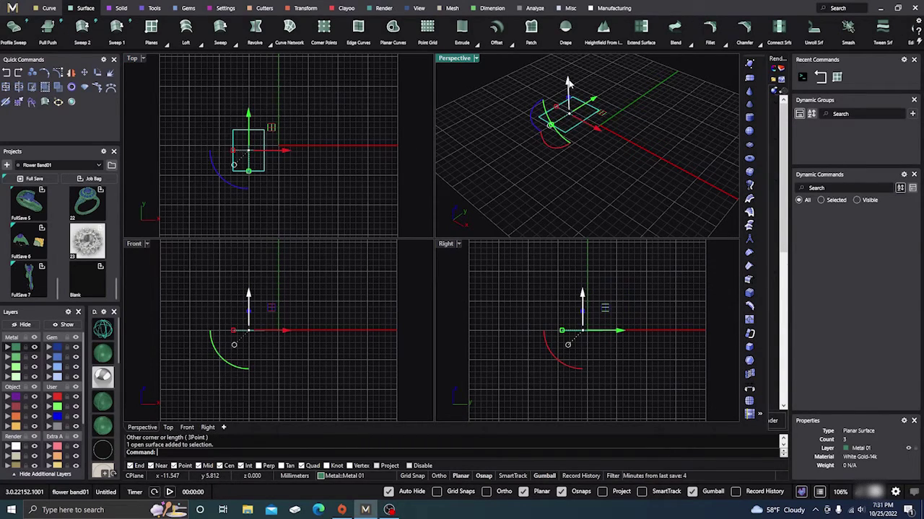
left_click_drag(568, 83, 568, 104)
key("Escape")
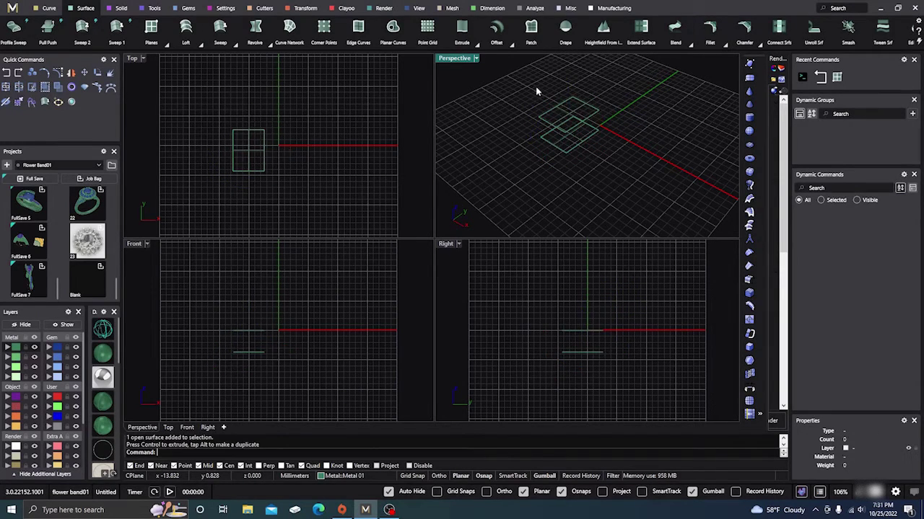
Step: Show the planes shaded in a maximised Perspective viewport and make Creation the current layer
left_click(103, 353)
double_click(460, 59)
right_click_drag(449, 198, 439, 253)
scroll(462, 281, "down", 3)
right_click_drag(439, 209, 460, 217)
right_click_drag(437, 285, 433, 248)
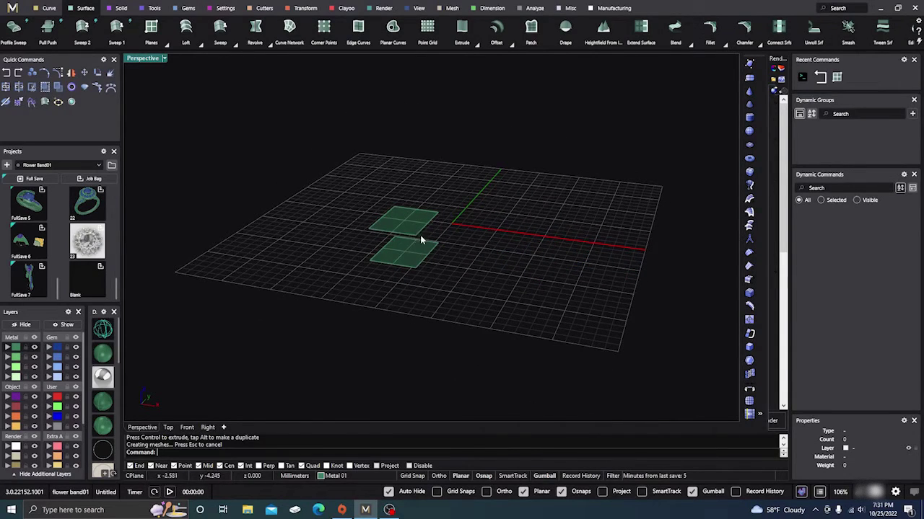
mouse_move(466, 244)
right_mouse_down()
mouse_move(468, 272)
mouse_move(461, 246)
right_mouse_up()
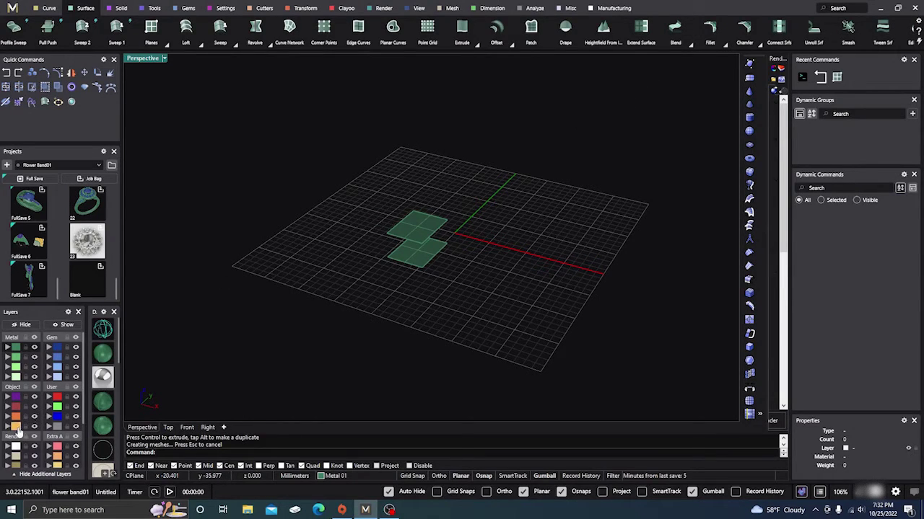
scroll(413, 220, "up", 5)
scroll(421, 248, "down", 3)
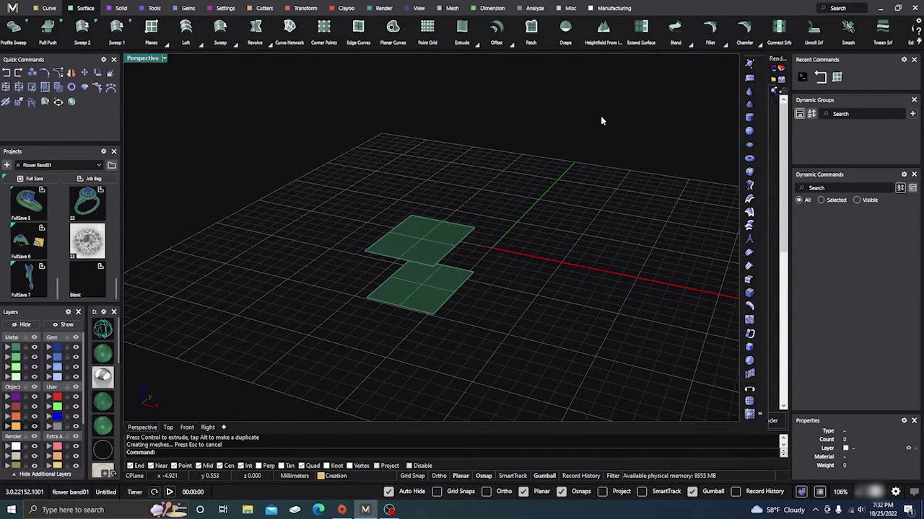
Step: Try a surface blend between the two planes' aligned edges, picking them nearer opposite ends, and discard it
left_click(676, 29)
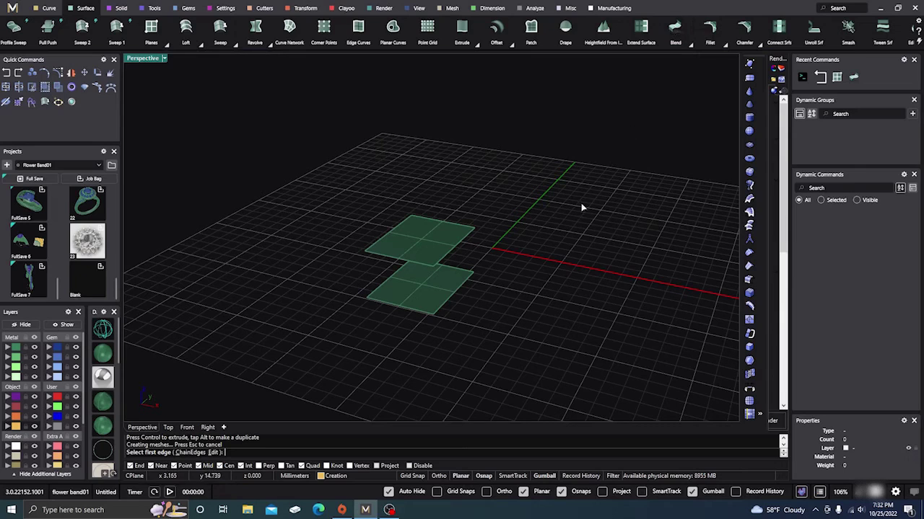
left_click(464, 240)
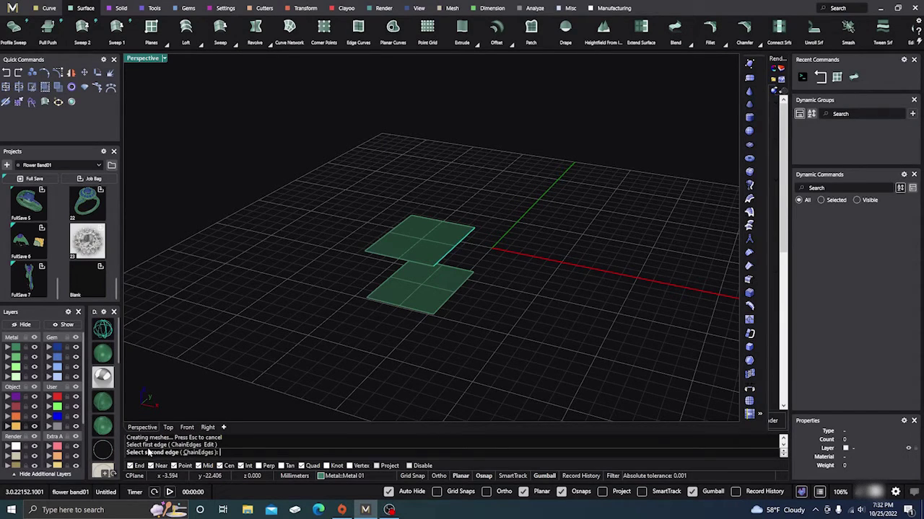
left_click(454, 293)
right_click_drag(582, 328, 437, 344)
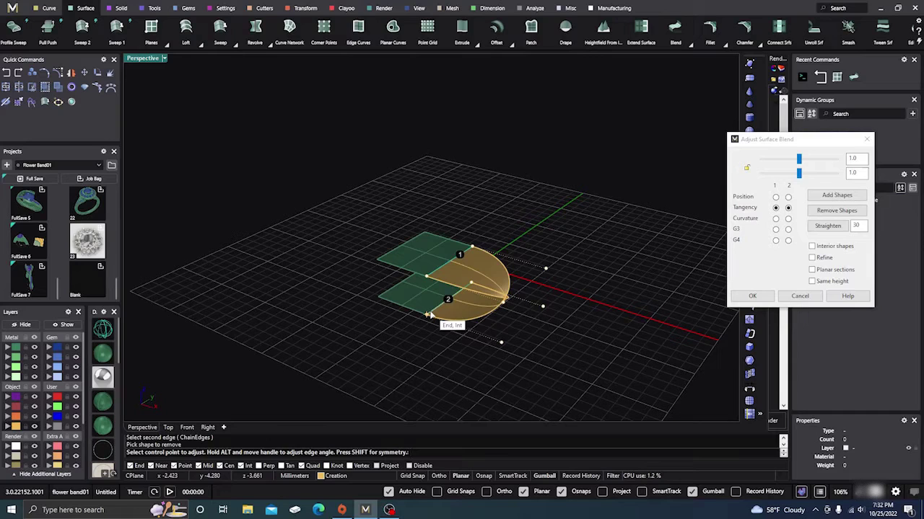
left_click(800, 298)
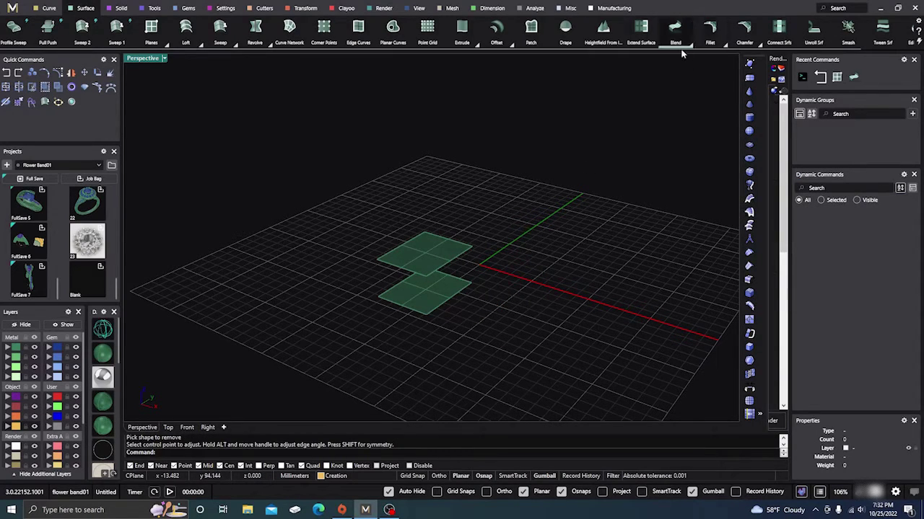
Step: Try the surface blend with both aligned edges picked near the same far corner, and discard it
left_click(675, 30)
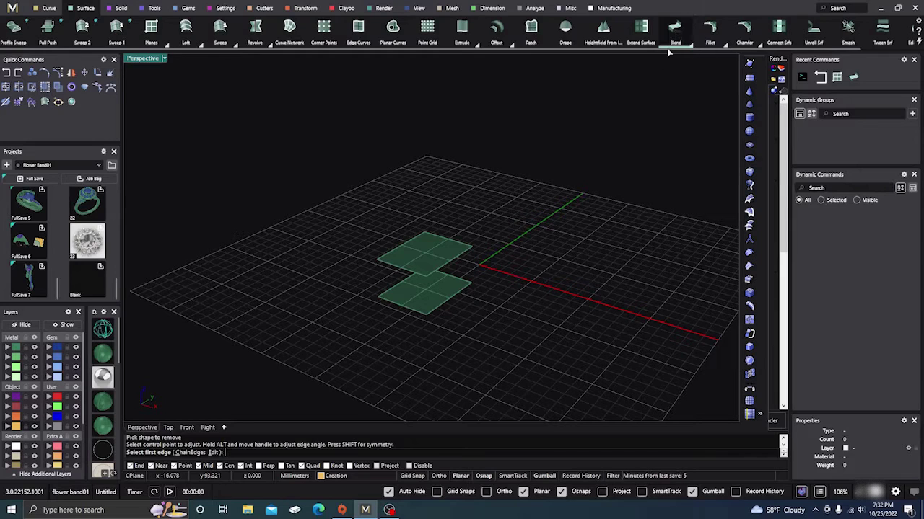
scroll(466, 252, "up", 2)
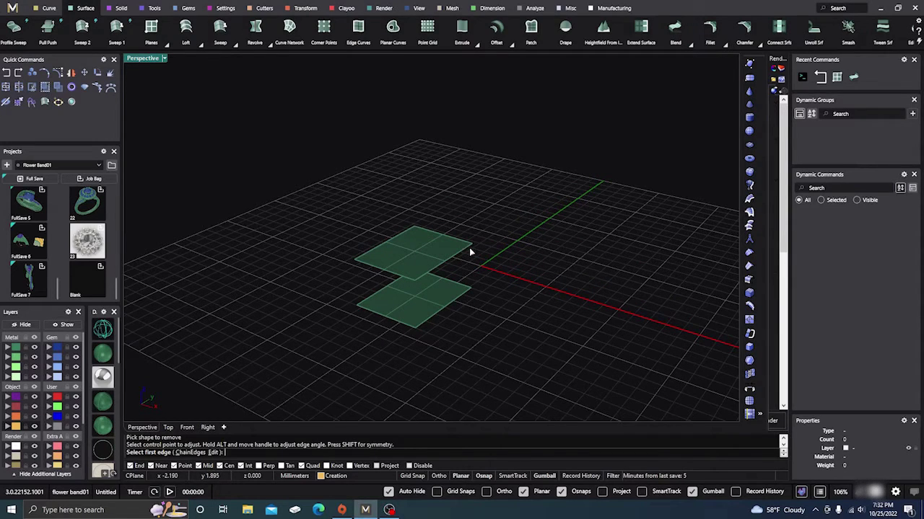
left_click(470, 250)
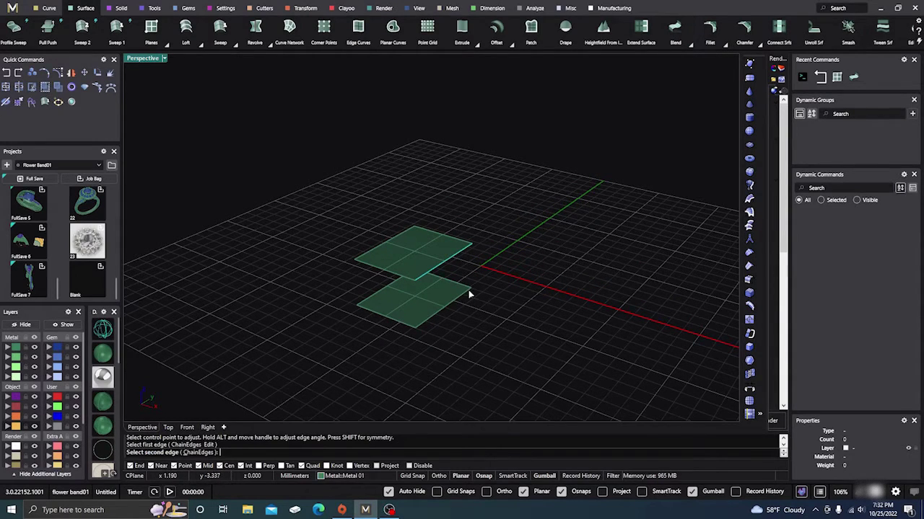
left_click(469, 294)
right_click_drag(473, 295, 531, 326)
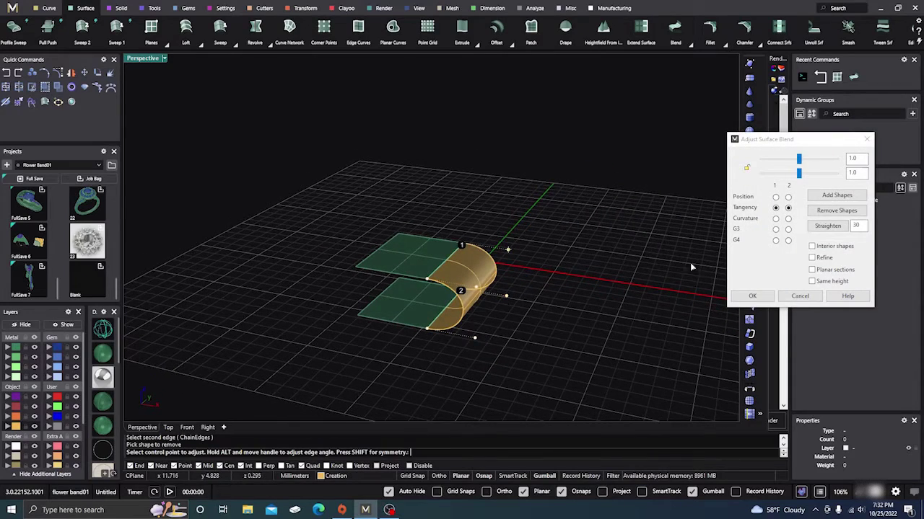
left_click(798, 296)
right_click_drag(561, 268, 544, 267)
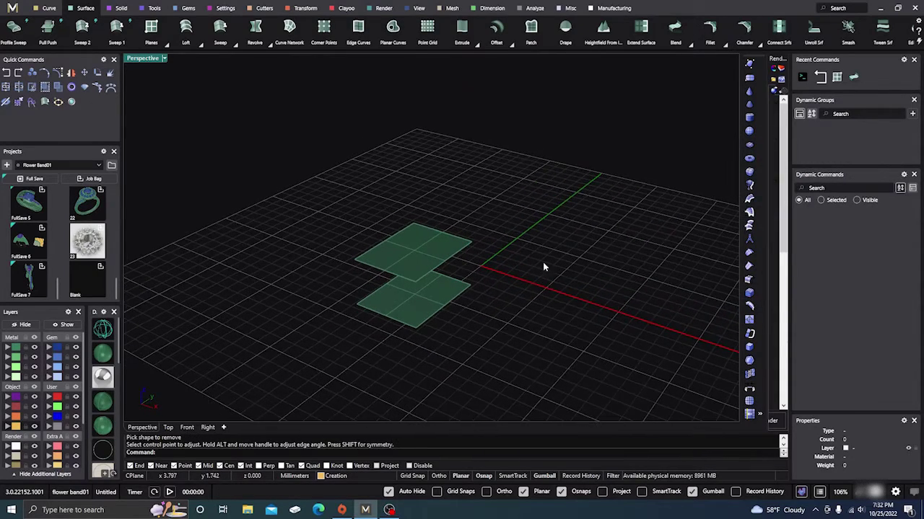
Step: Try blending the upper plane's edge facing the origin into the lower plane's adjacent front edge, and discard it
left_click(675, 27)
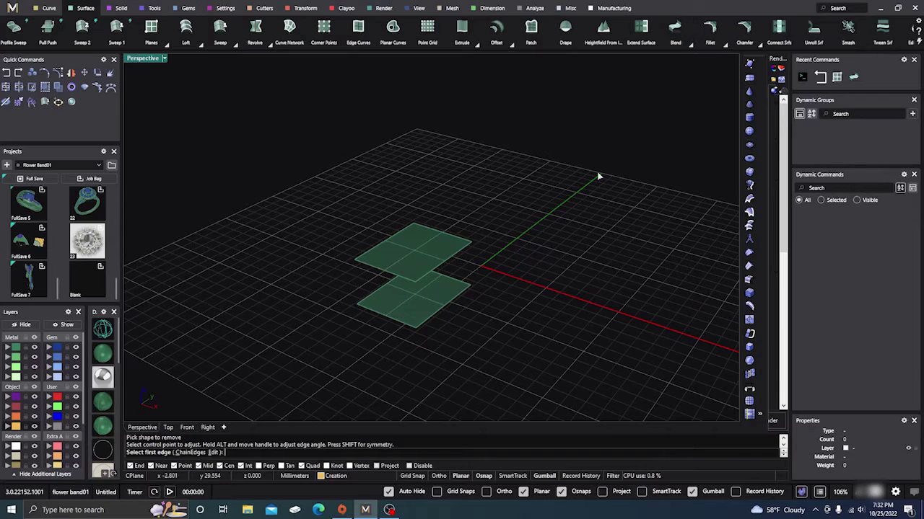
left_click(470, 249)
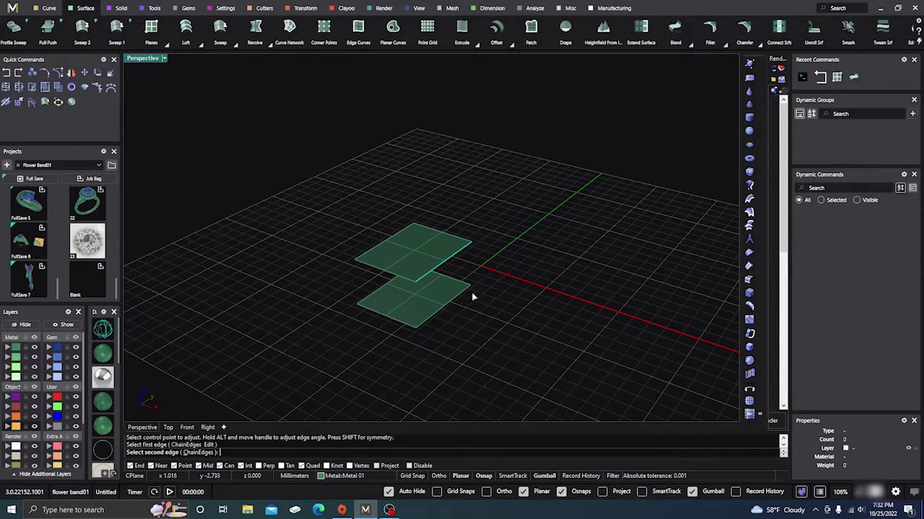
left_click(418, 327)
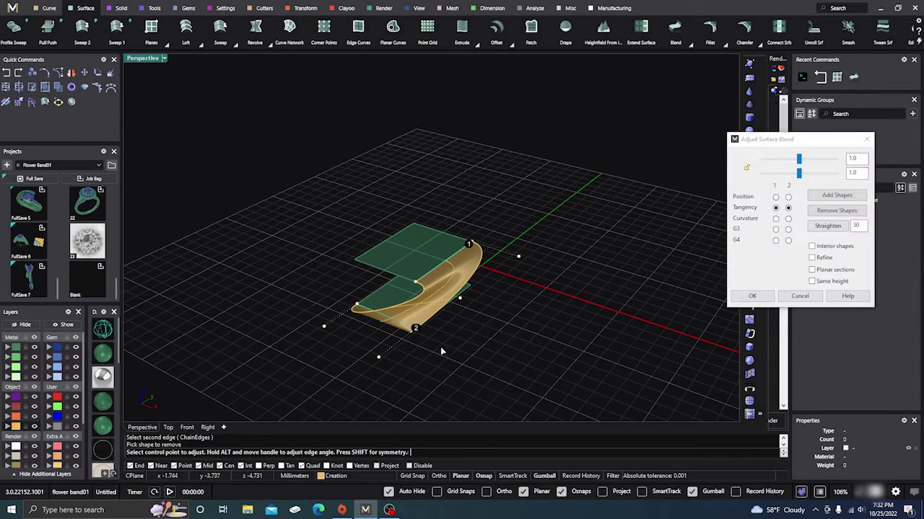
left_click(799, 295)
Step: Repeat the blend, picking the upper edge at its far corner and the lower edge at its near corner, and discard it
right_click(524, 323)
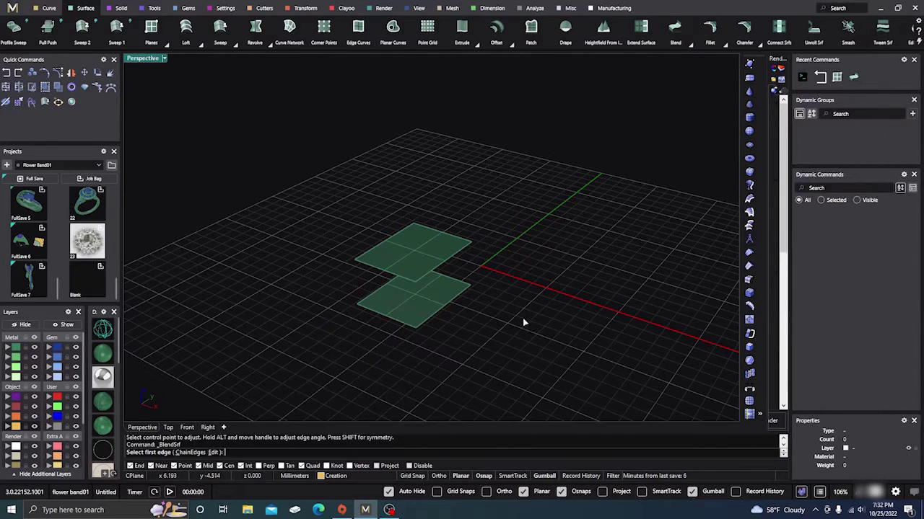
left_click(469, 251)
left_click(422, 323)
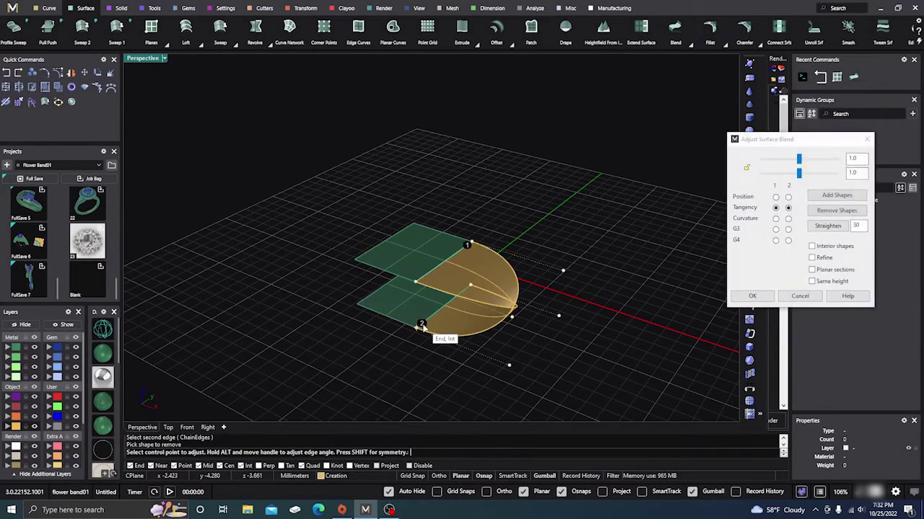
right_click_drag(575, 342, 554, 332)
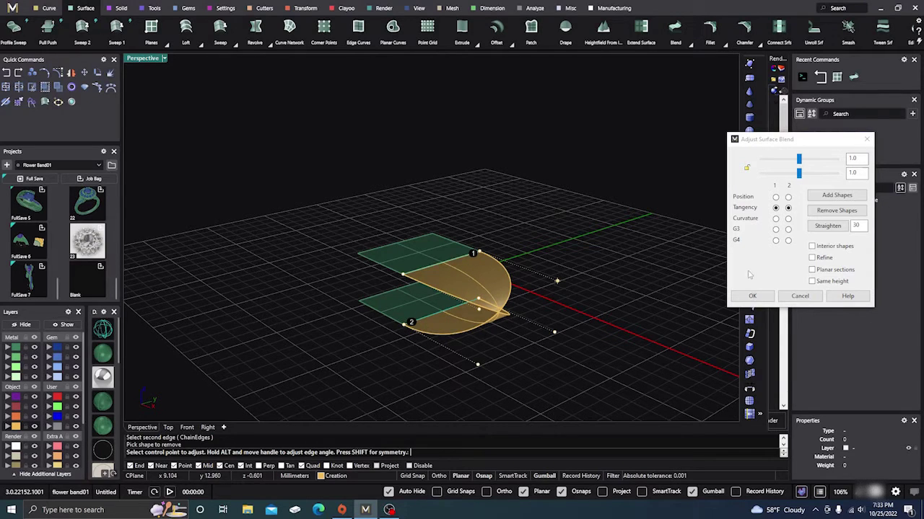
left_click(798, 297)
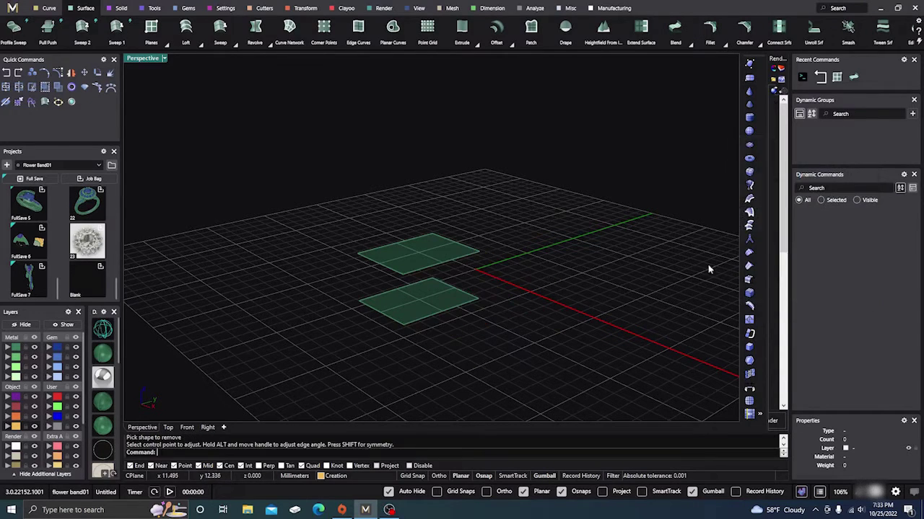
Step: Start a surface blend between the two planes' aligned edges facing the origin, picking both near the same corner
left_click(675, 29)
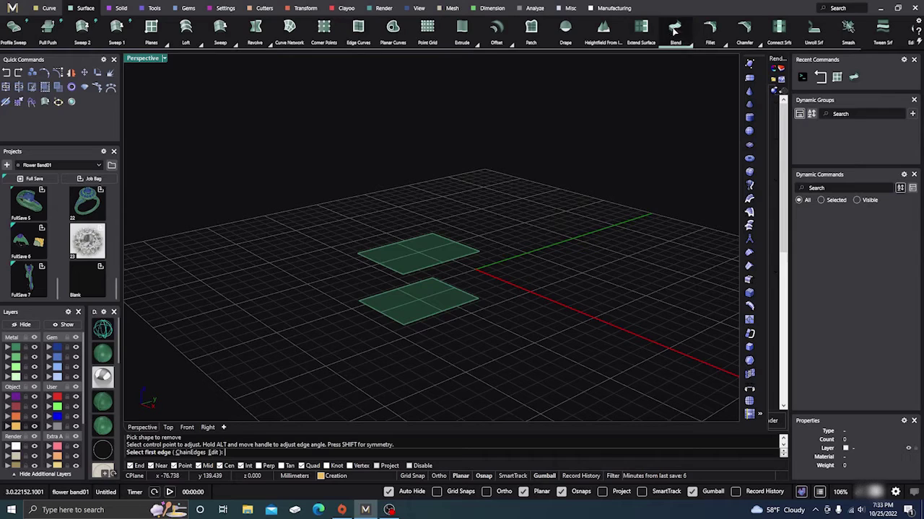
left_click(476, 256)
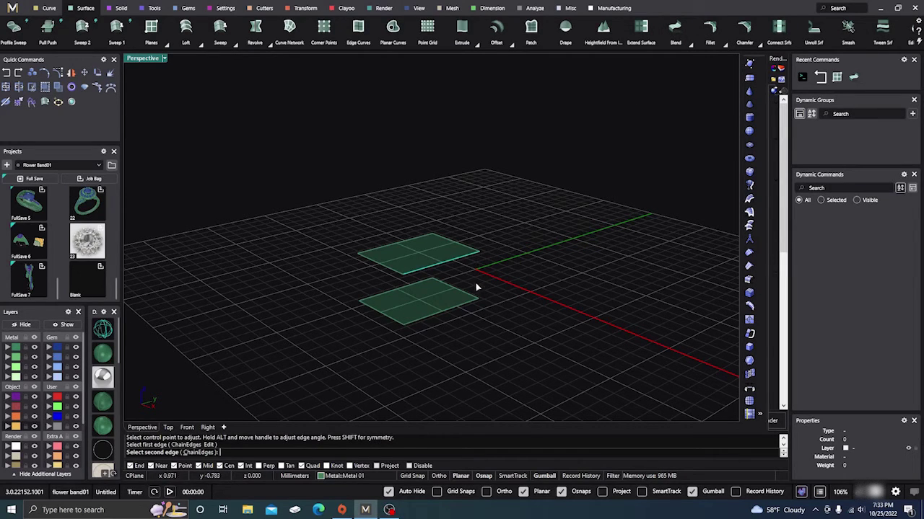
left_click(475, 303)
right_click_drag(475, 307, 557, 334)
right_click_drag(417, 329, 385, 263)
left_click_drag(802, 143, 666, 99)
right_click_drag(552, 218, 526, 217)
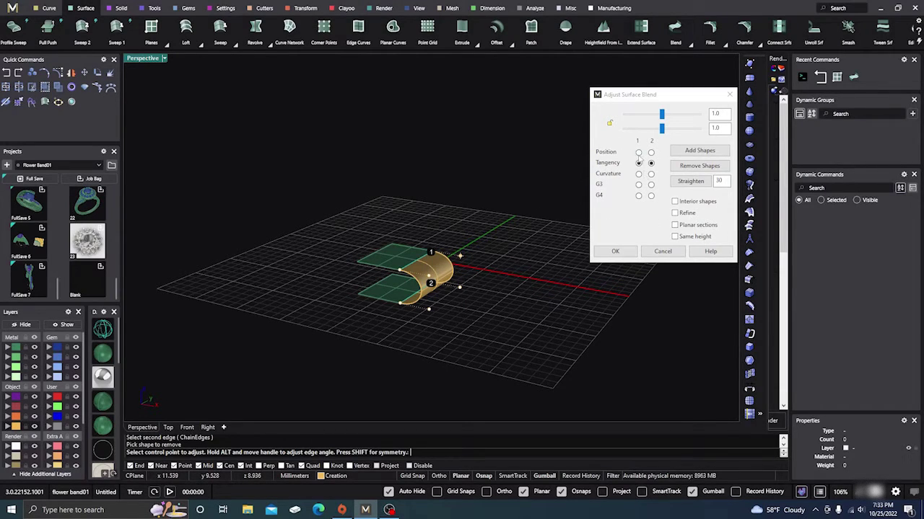
Step: Try Position continuity on both edges of the blend and restore Tangency on both
left_click(638, 152)
right_click_drag(520, 325, 556, 309)
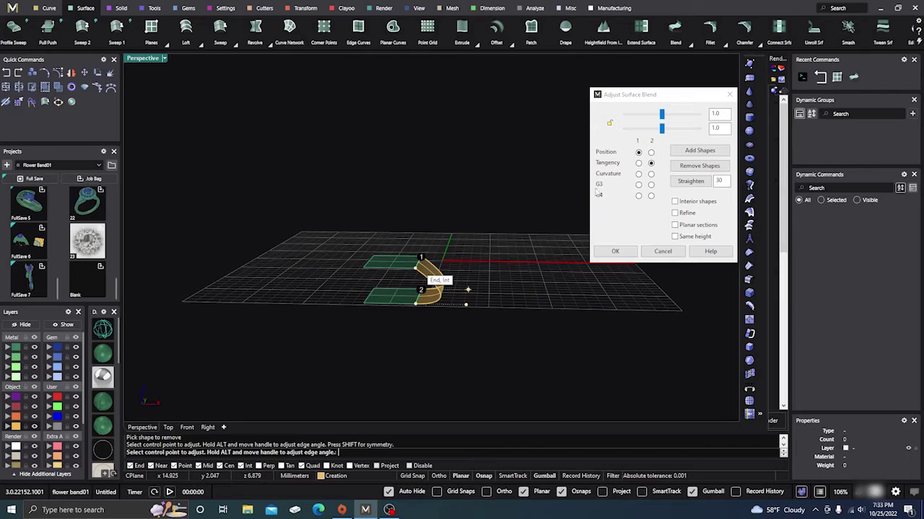
left_click(651, 153)
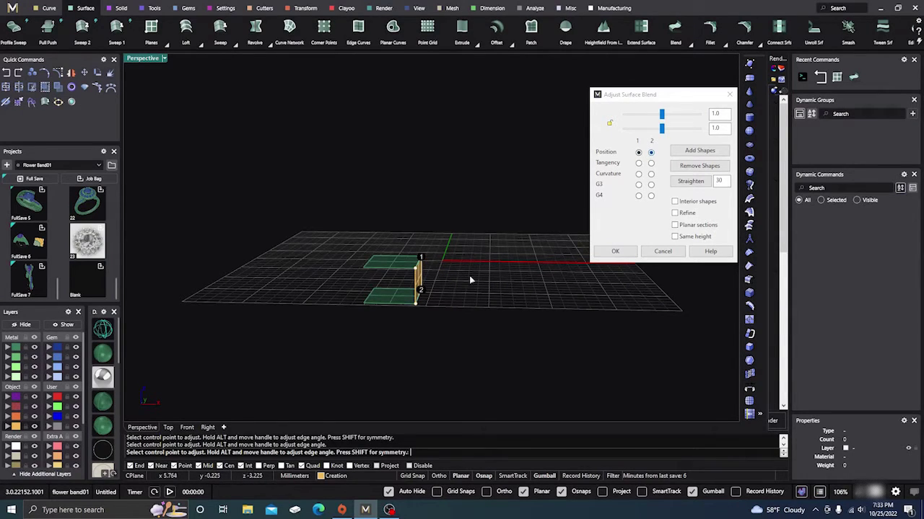
left_click(638, 163)
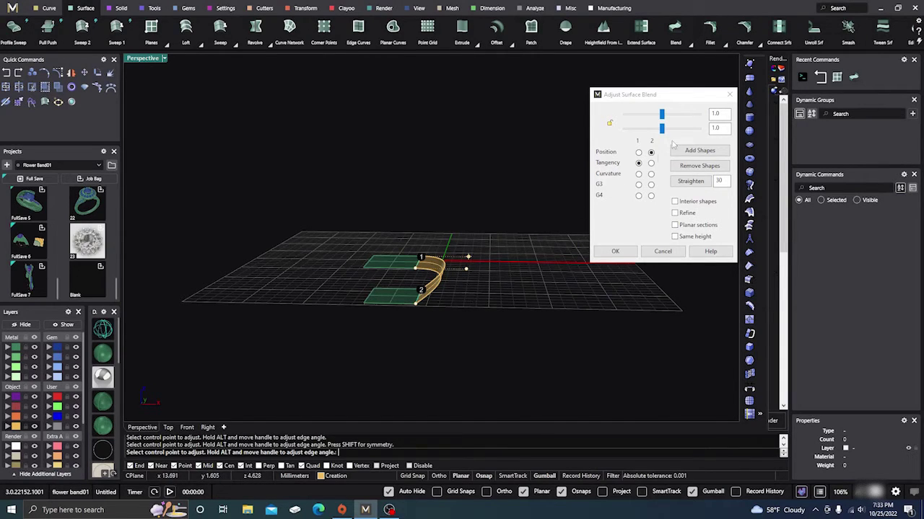
left_click(651, 163)
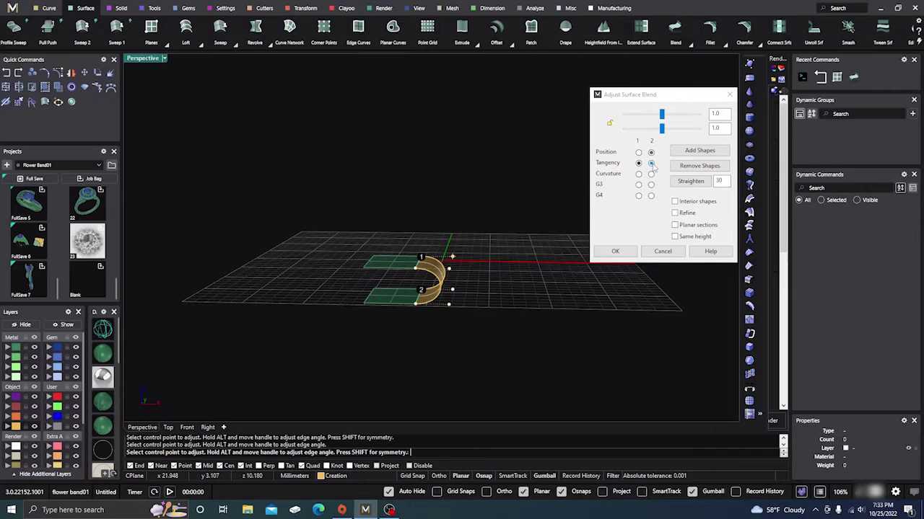
Step: Try Curvature, G3 and G4 continuity on the blend edges and return both to Tangency
left_click(638, 184)
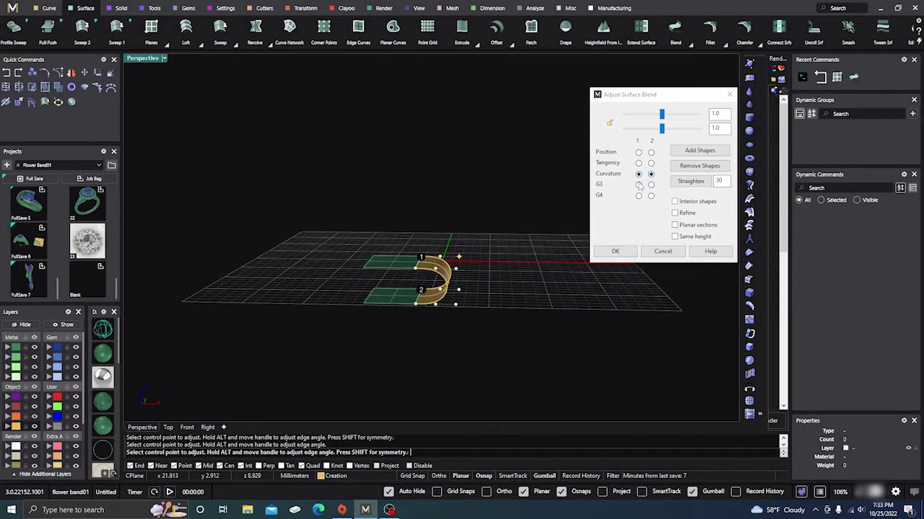
left_click(650, 184)
left_click(639, 196)
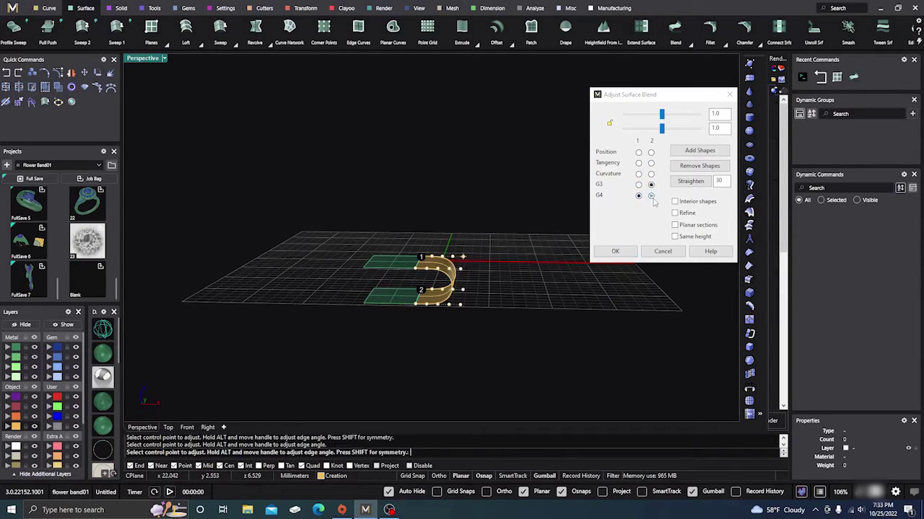
left_click(638, 163)
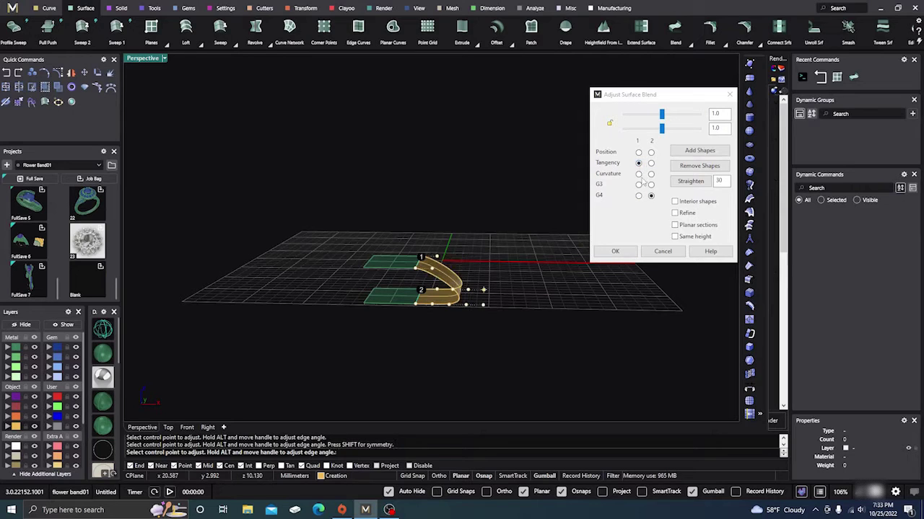
left_click(650, 163)
Step: Turn on the Same height option for the surface blend
right_click_drag(509, 236, 498, 241)
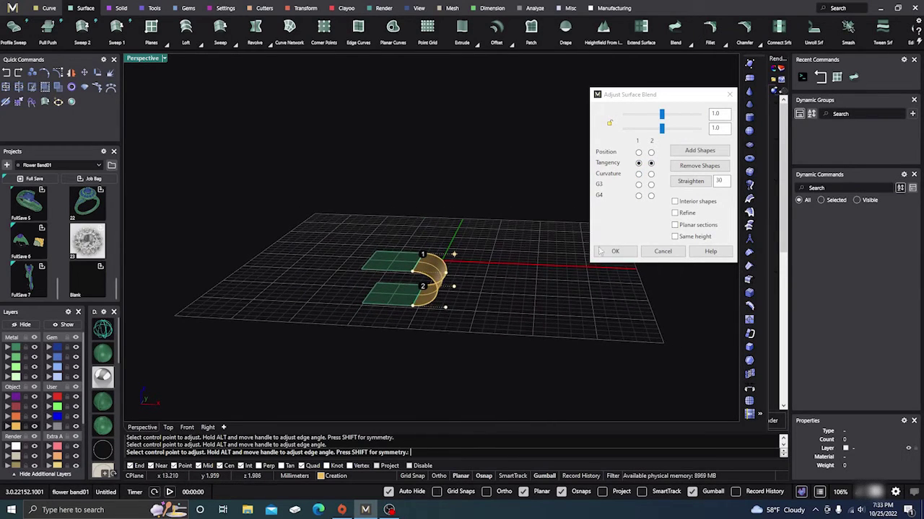
left_click(674, 238)
right_click_drag(498, 300, 483, 320)
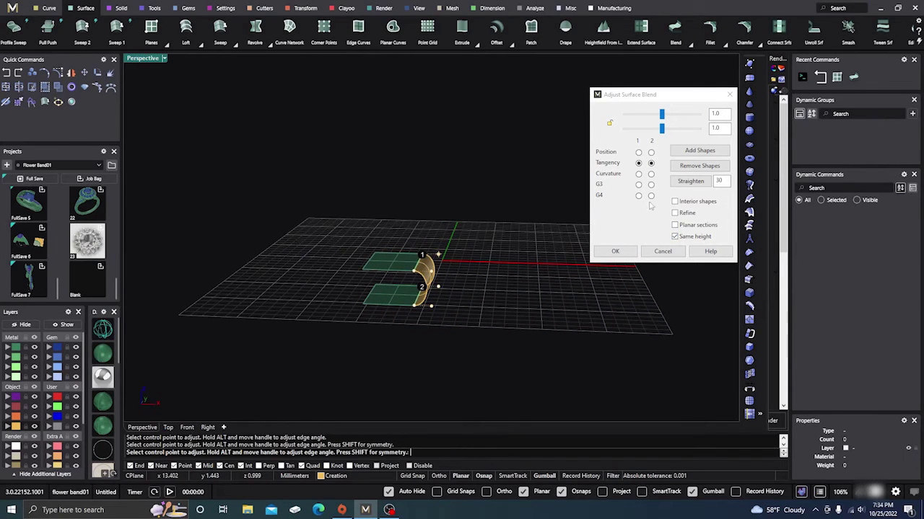
Step: Lock the two blend sliders together and set both edges to 1.434
mouse_move(664, 134)
left_mouse_down()
mouse_move(687, 137)
mouse_move(669, 136)
mouse_move(684, 135)
mouse_move(674, 116)
mouse_move(687, 119)
mouse_move(663, 118)
mouse_move(687, 119)
mouse_move(652, 124)
mouse_move(678, 130)
mouse_move(661, 134)
left_mouse_up()
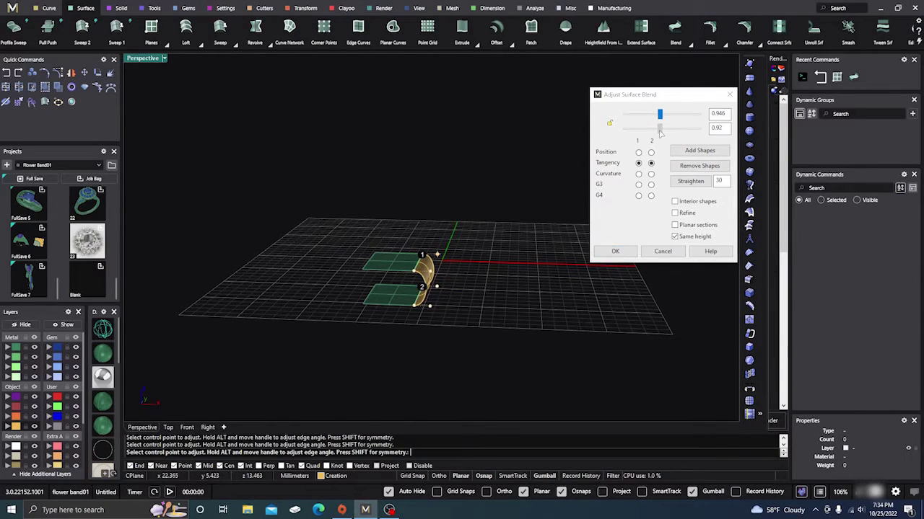
left_click(609, 125)
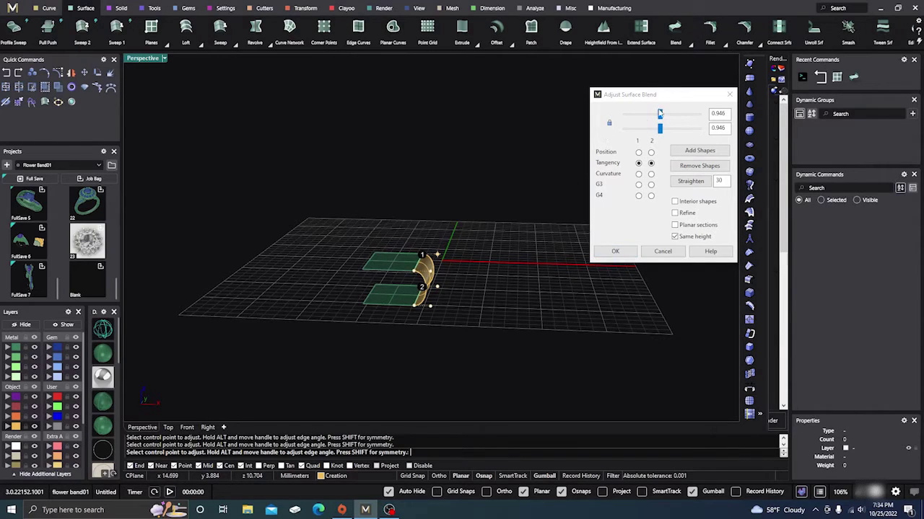
mouse_move(659, 114)
left_mouse_down()
mouse_move(687, 122)
mouse_move(649, 121)
mouse_move(683, 124)
mouse_move(650, 128)
mouse_move(671, 128)
left_mouse_up()
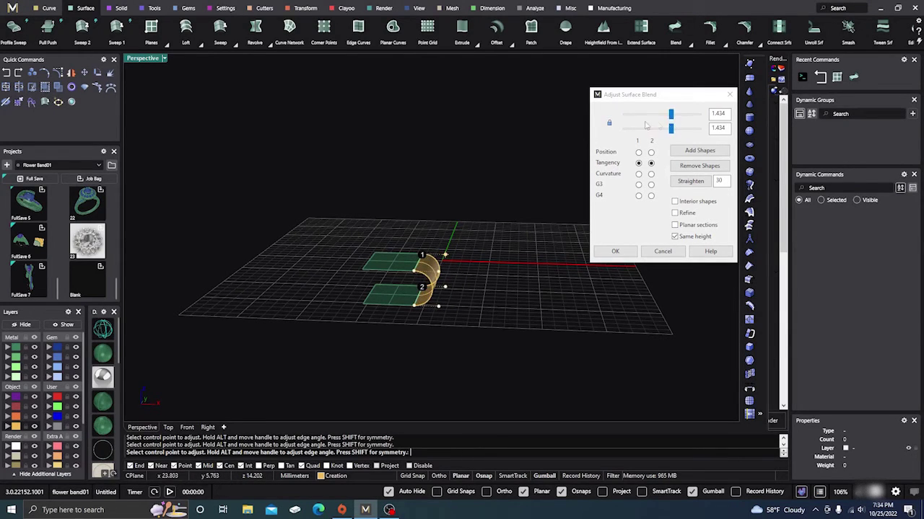
Step: Try pulling the edge 1 handle at the numbered end of the blend outward, and bring it back close to its original position
left_click(445, 256)
left_click_drag(464, 254, 495, 260)
right_click_drag(462, 211, 479, 238)
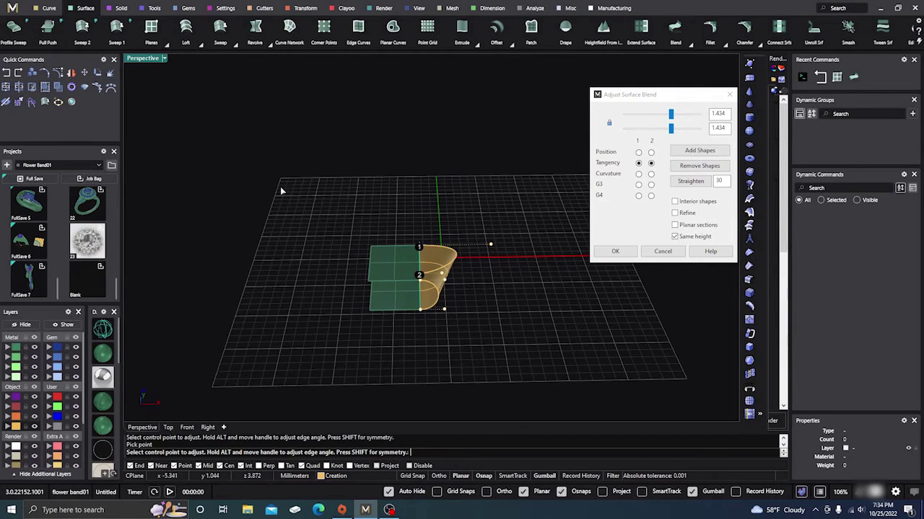
left_click_drag(490, 245, 448, 247)
right_click_drag(497, 323, 503, 274)
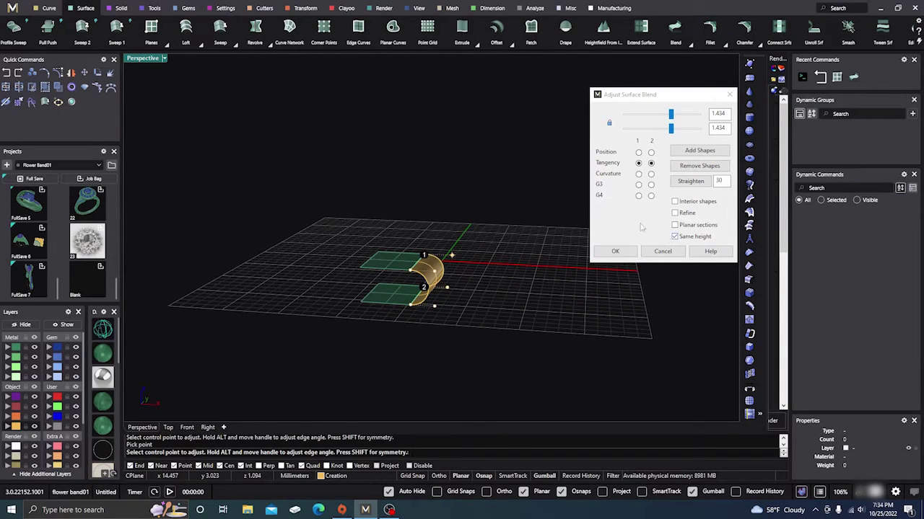
mouse_move(545, 301)
right_mouse_down()
mouse_move(547, 293)
mouse_move(549, 316)
mouse_move(534, 308)
right_mouse_up()
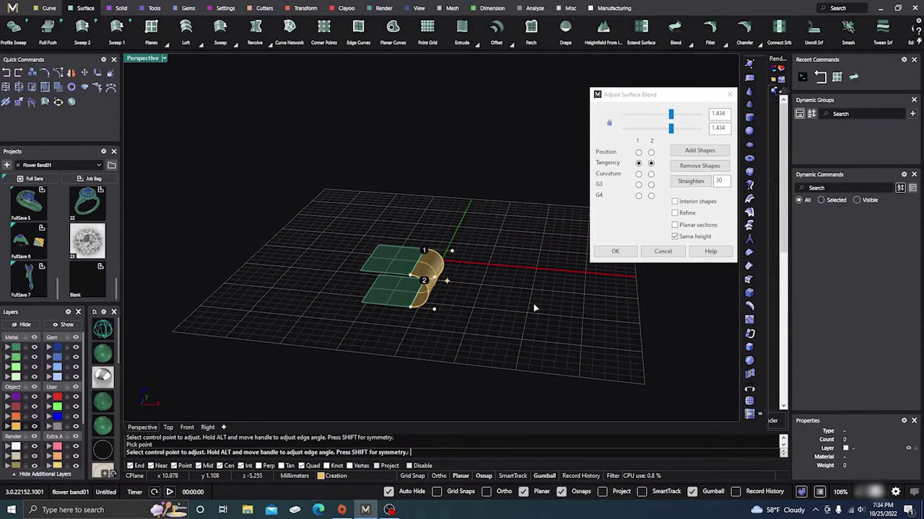
Step: Pull the edge 1 handle at the numbered end and the edge 2 handle at the opposite end outward to lengthen the blend
left_click(453, 254)
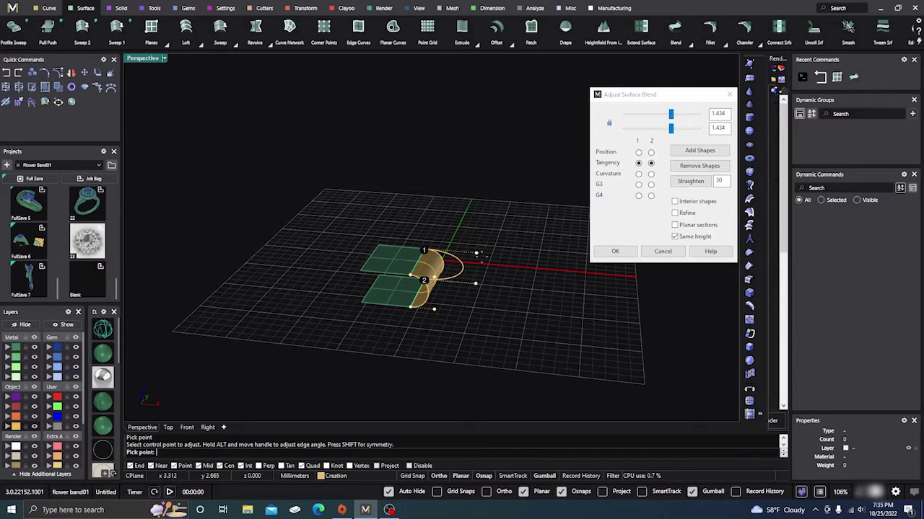
left_click(515, 256)
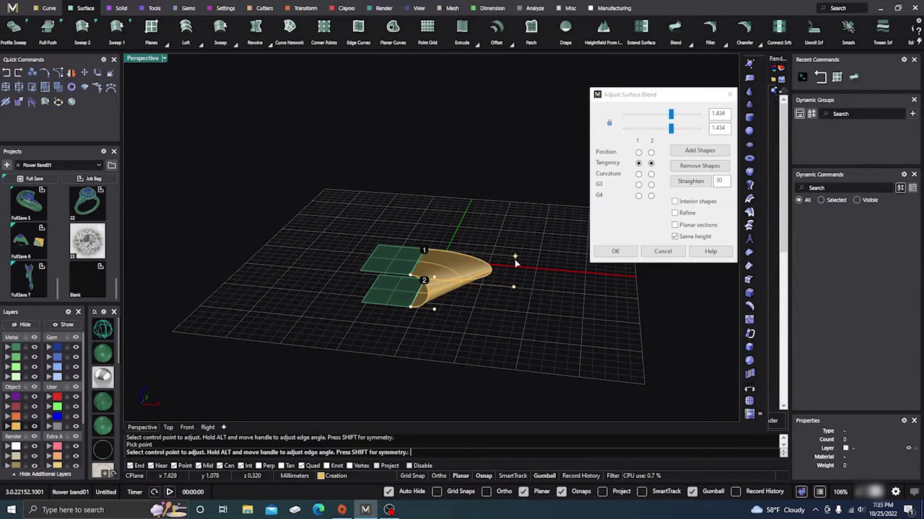
left_click(434, 311)
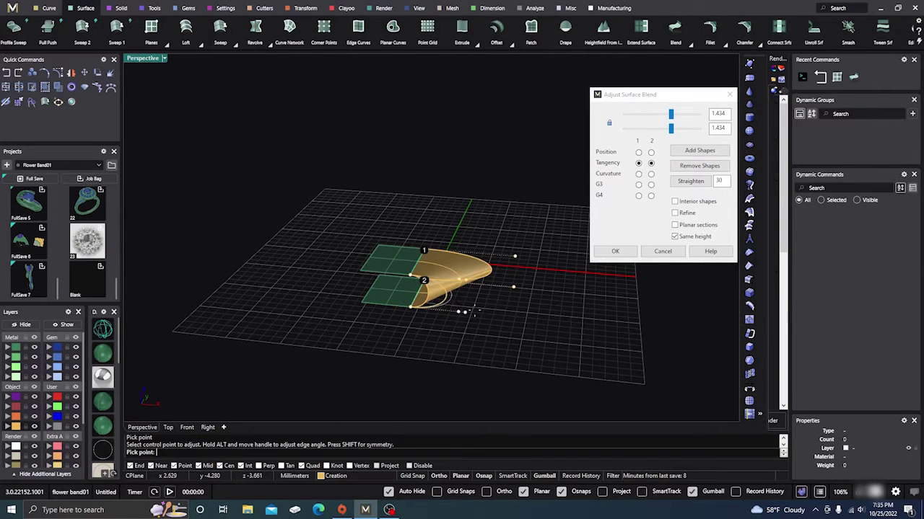
left_click(496, 317)
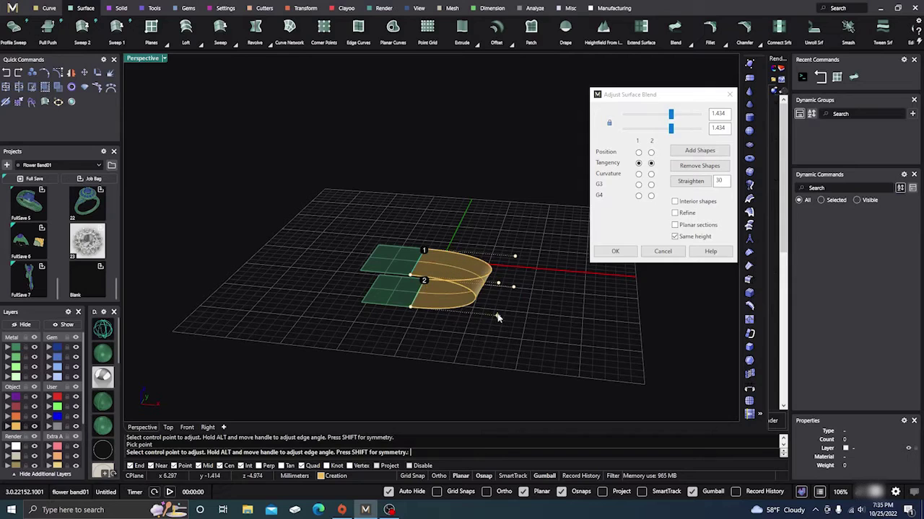
mouse_move(534, 341)
right_mouse_down()
mouse_move(521, 332)
mouse_move(536, 332)
right_mouse_up()
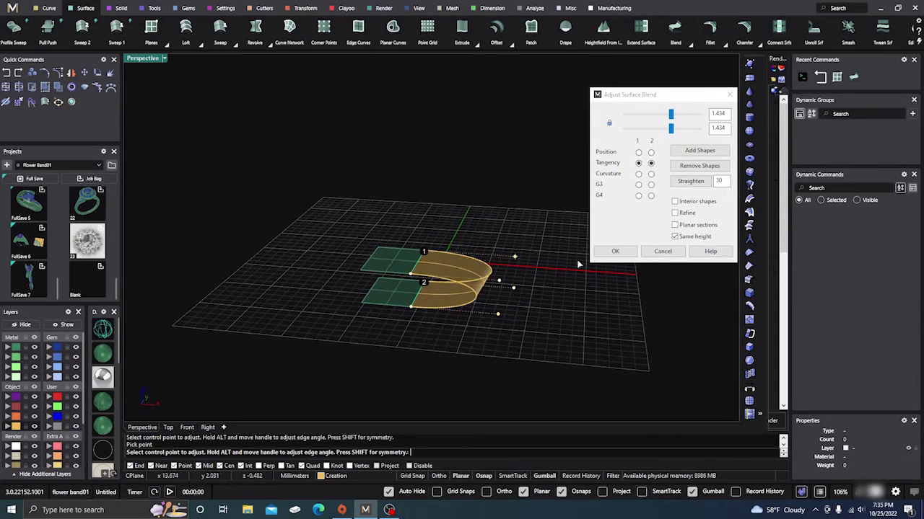
Step: Unlock the blend sliders and set edge 2 alone to 2.428
left_click(609, 124)
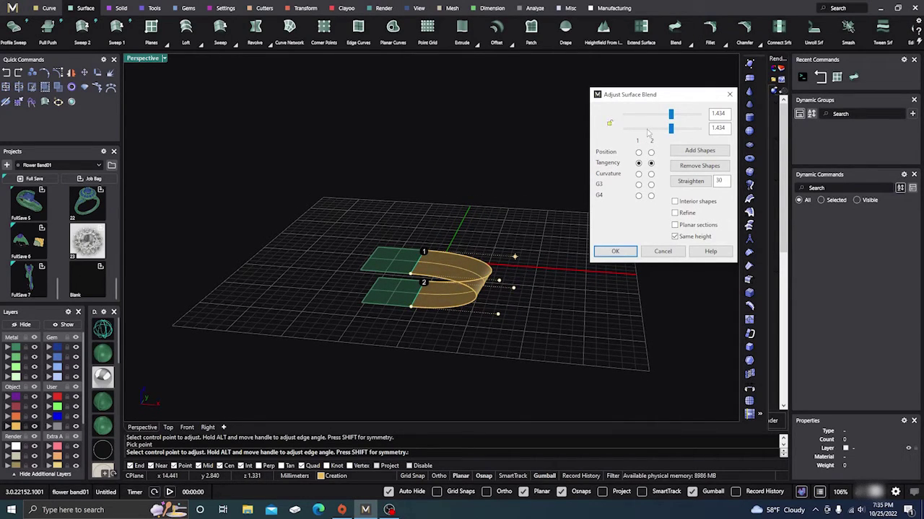
left_click_drag(671, 130, 685, 136)
right_click_drag(557, 232, 523, 301)
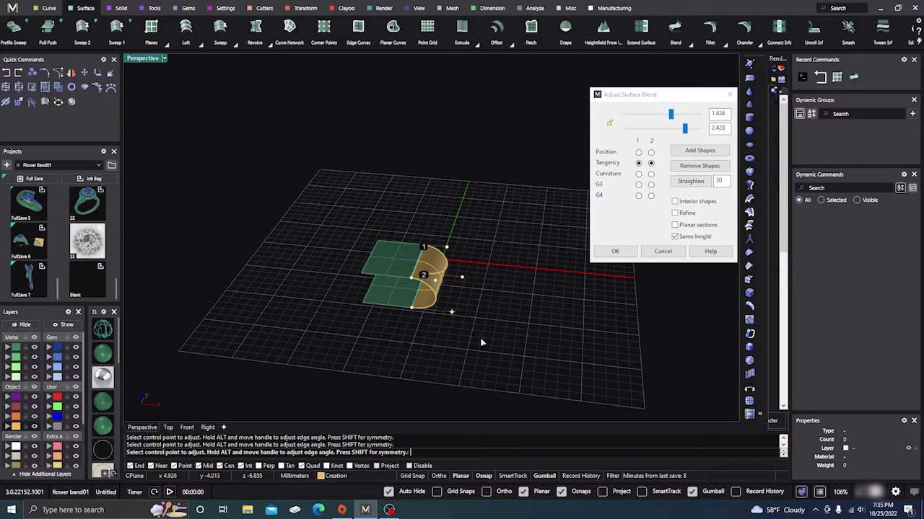
Step: Add a shape section to the blend between the midpoints of edge 1 and edge 2
right_click_drag(495, 328, 506, 324)
scroll(523, 337, "up", 5)
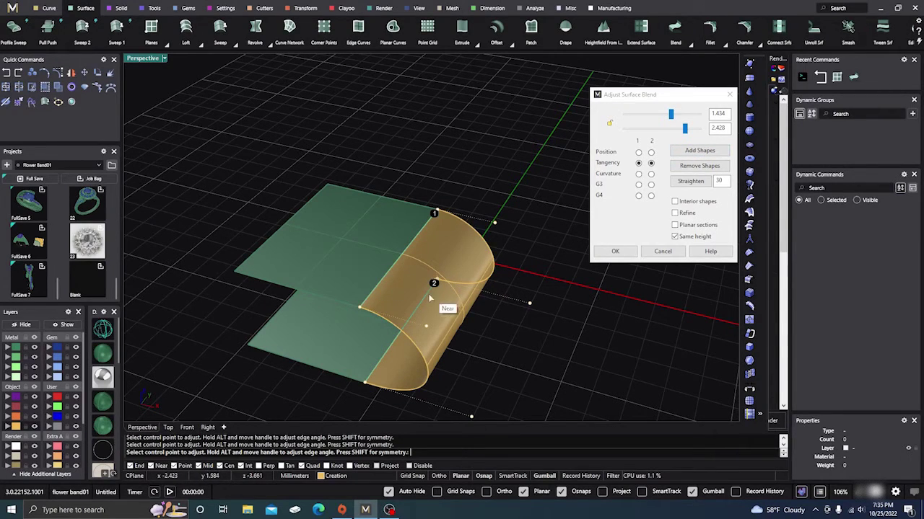
left_click(699, 150)
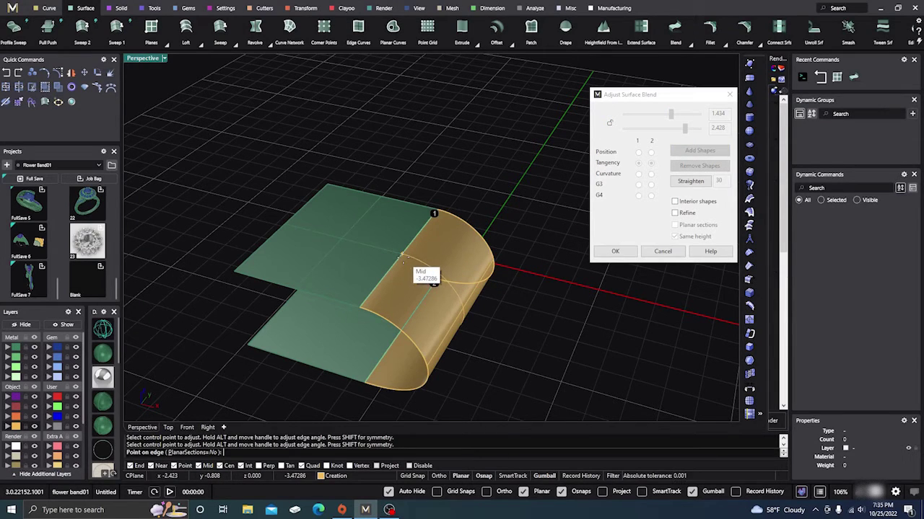
left_click(401, 256)
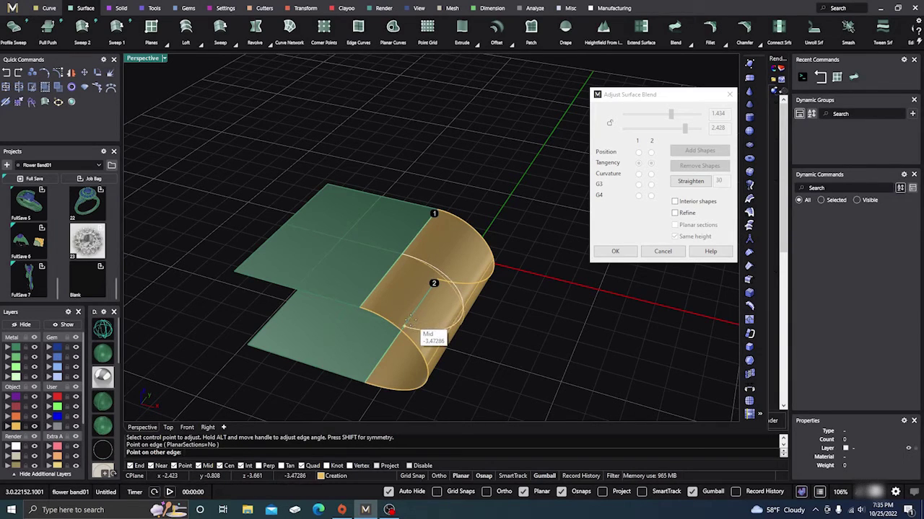
left_click(407, 322)
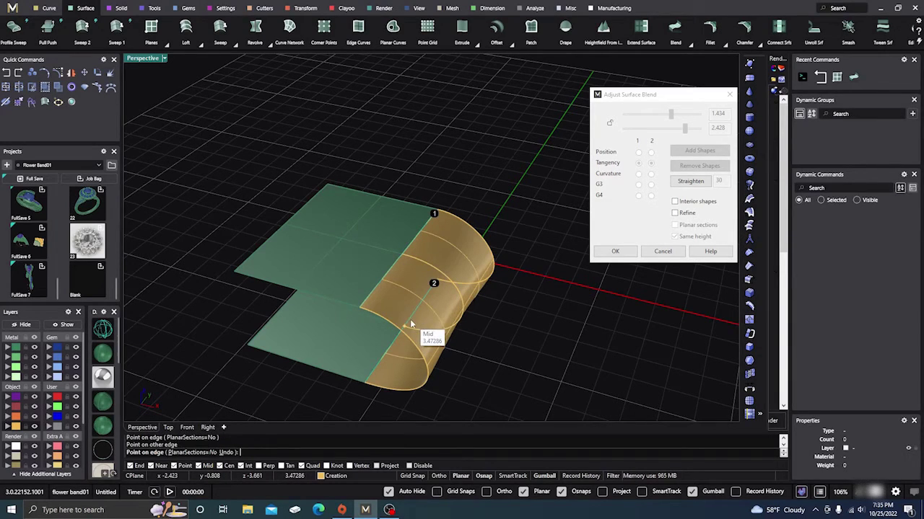
right_click(498, 311)
Step: Pull the edge 2 handles of the added middle section and the numbered end section far outward
right_click_drag(514, 331, 532, 329)
left_click(483, 340)
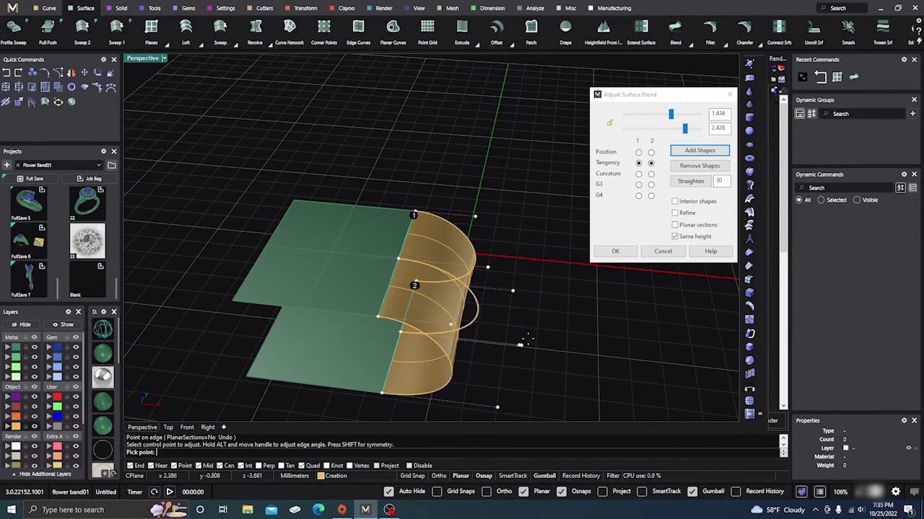
left_click(627, 356)
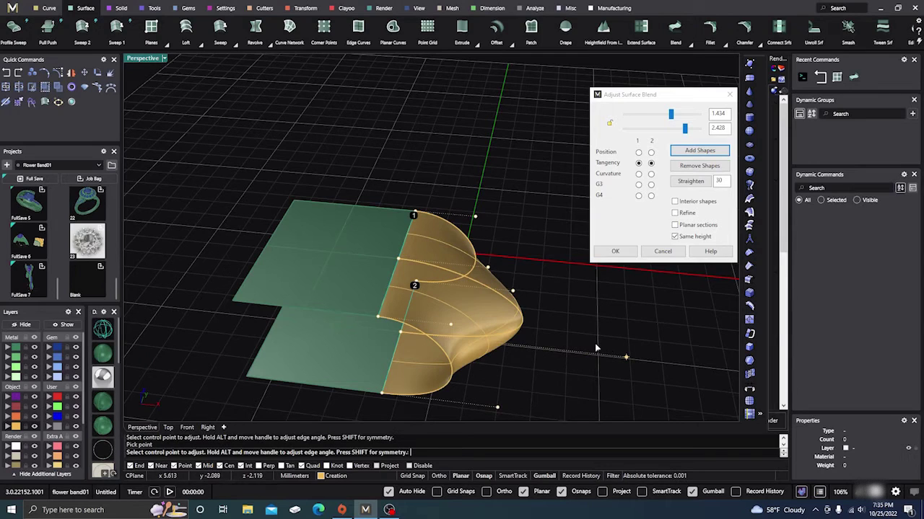
left_click(515, 293)
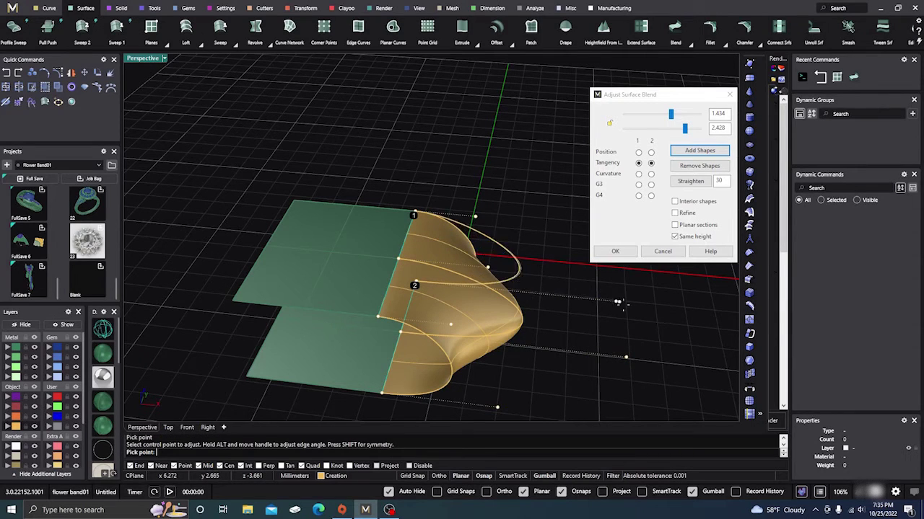
left_click(630, 310)
Step: Move the middle section's edge 2 handle back inward, leaving the numbered end section extended
right_click_drag(564, 320, 624, 350)
left_click(625, 351)
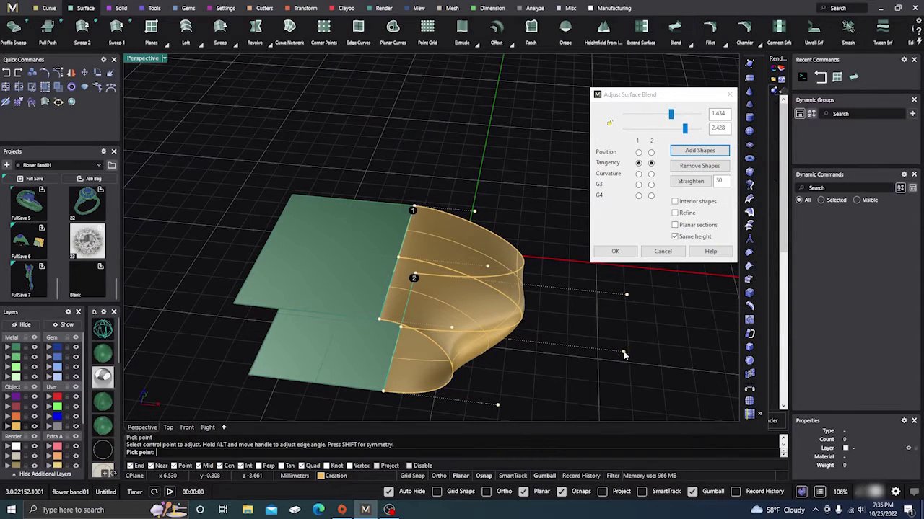
left_click(516, 345)
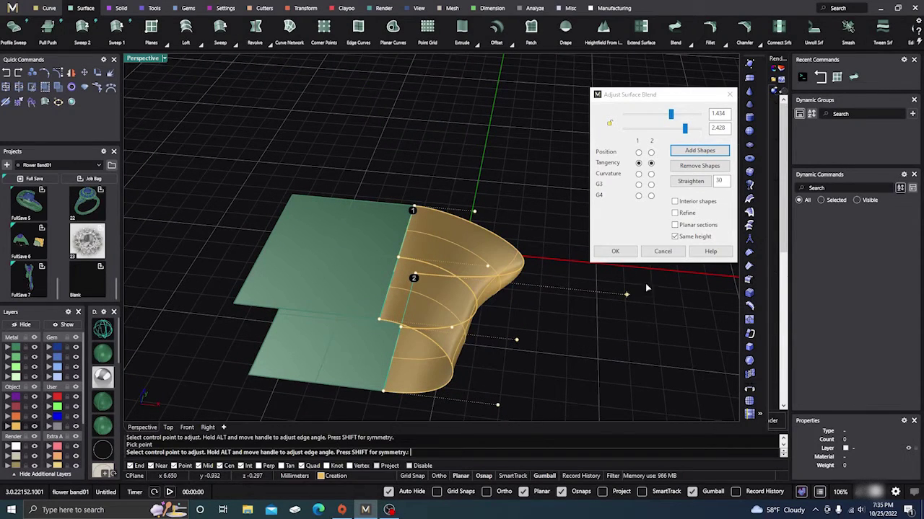
Step: Turn off Same height and set the blend sliders to 0.779 for edge 1 and 0.801 for edge 2
left_click(675, 236)
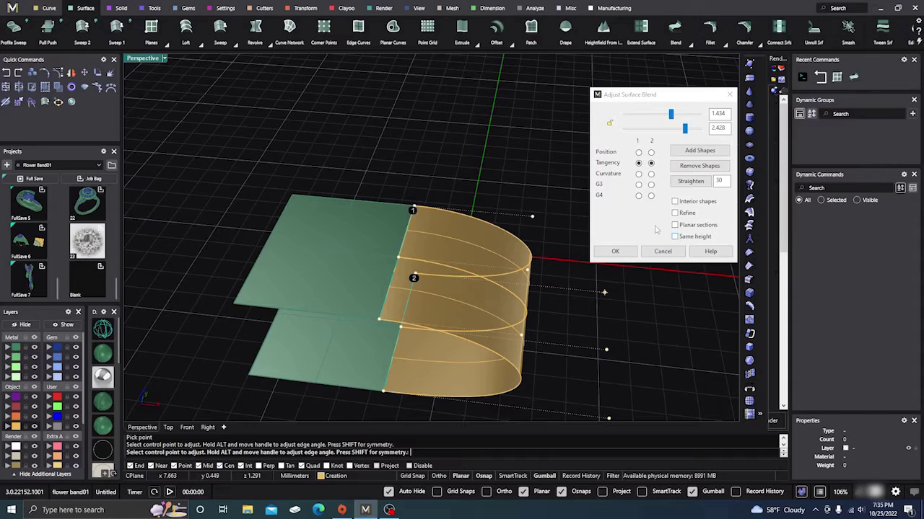
scroll(498, 303, "down", 3)
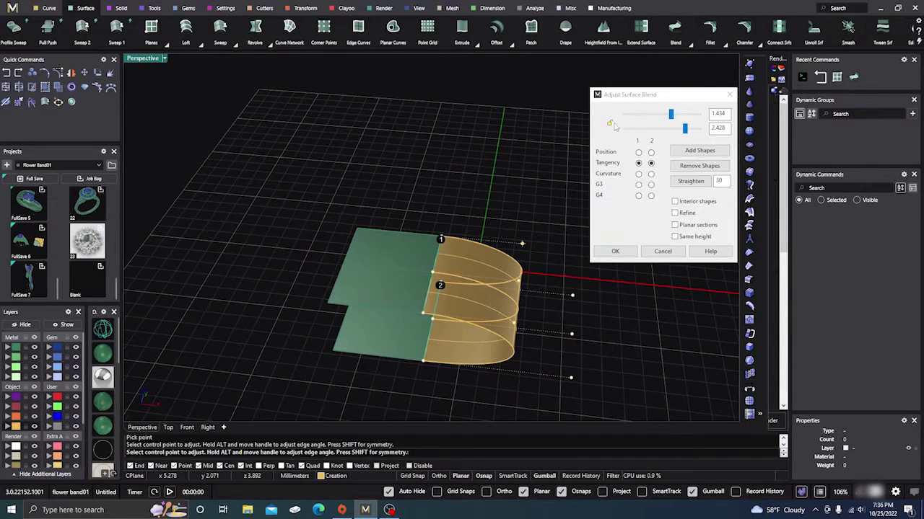
left_click_drag(684, 127, 655, 133)
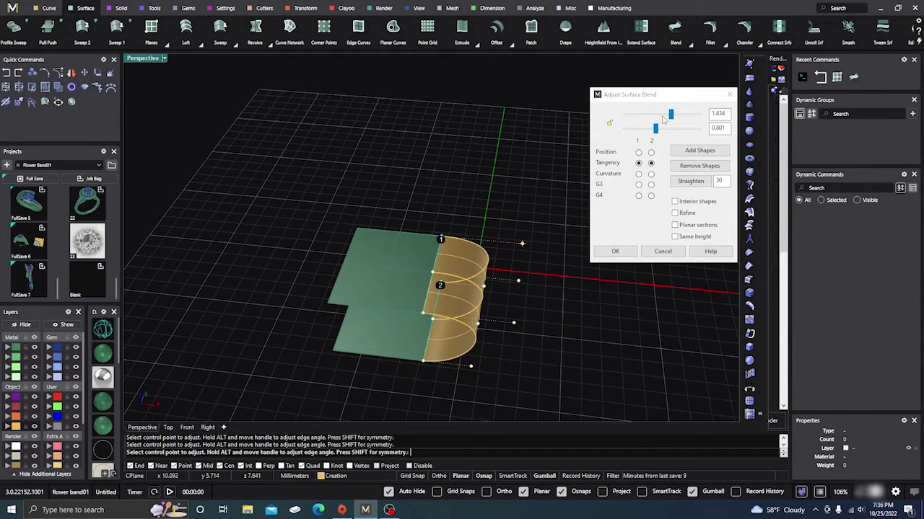
left_click_drag(672, 115, 654, 116)
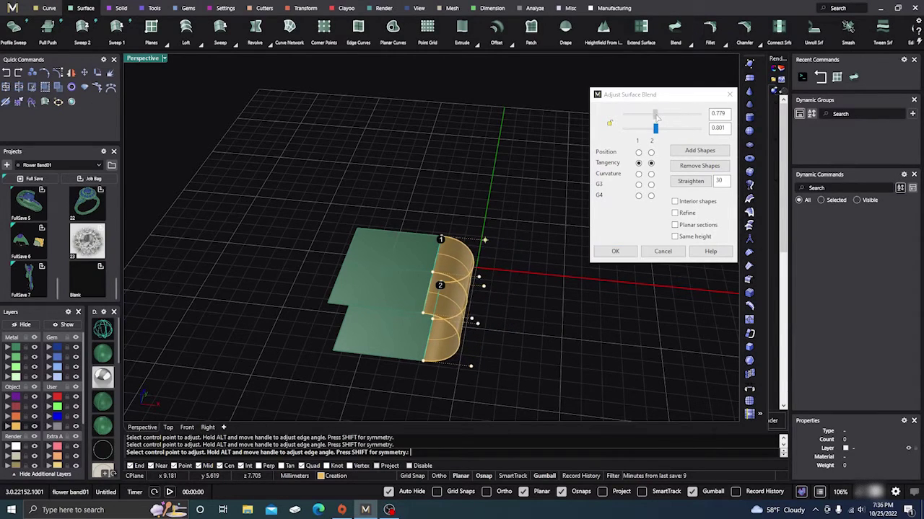
Step: Swing both handles of the end section opposite the numbered end sideways so the blend flares past the planes' corner
right_click_drag(566, 209, 534, 324)
right_click_drag(329, 280, 429, 333)
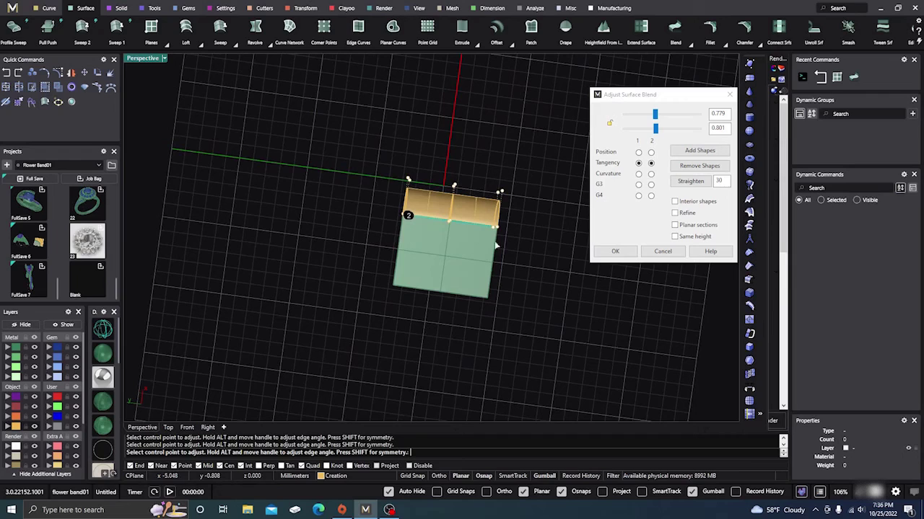
mouse_move(509, 243)
right_mouse_down()
mouse_move(504, 261)
mouse_move(507, 247)
right_mouse_up()
scroll(516, 248, "up", 2)
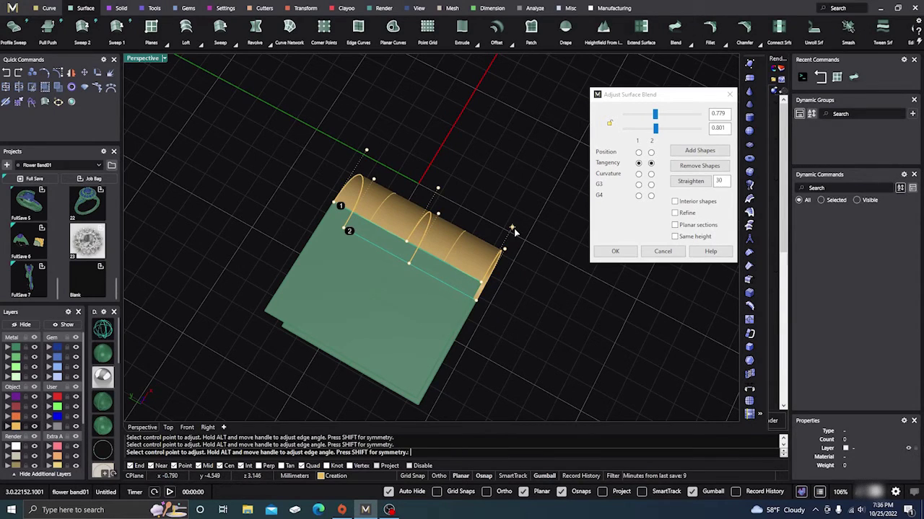
left_click(512, 230)
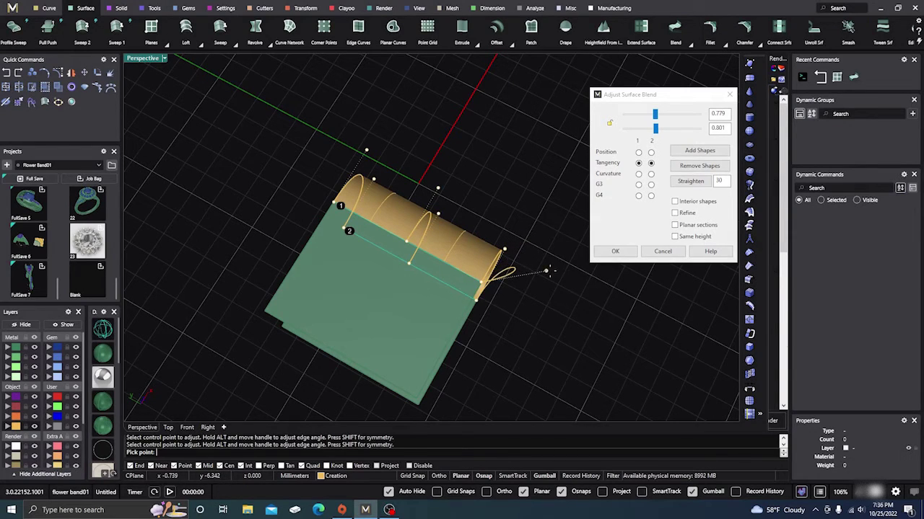
left_click(547, 271)
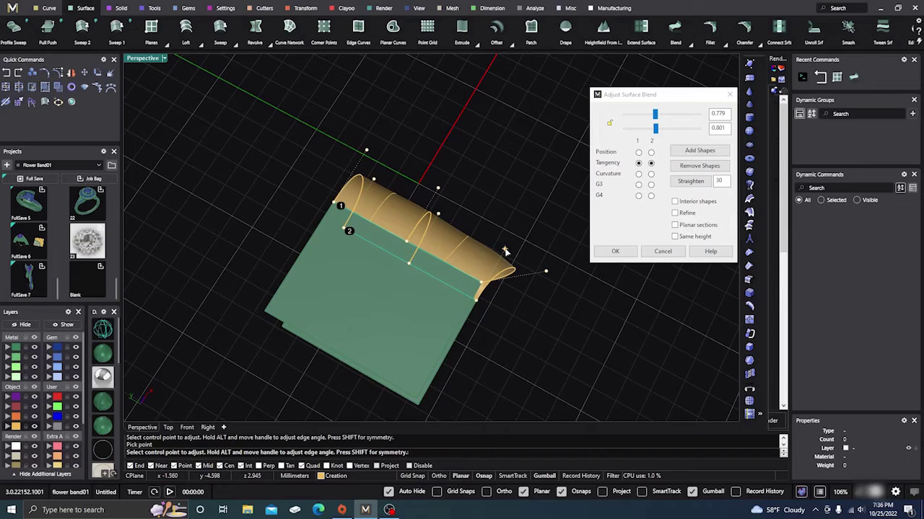
left_click(505, 251)
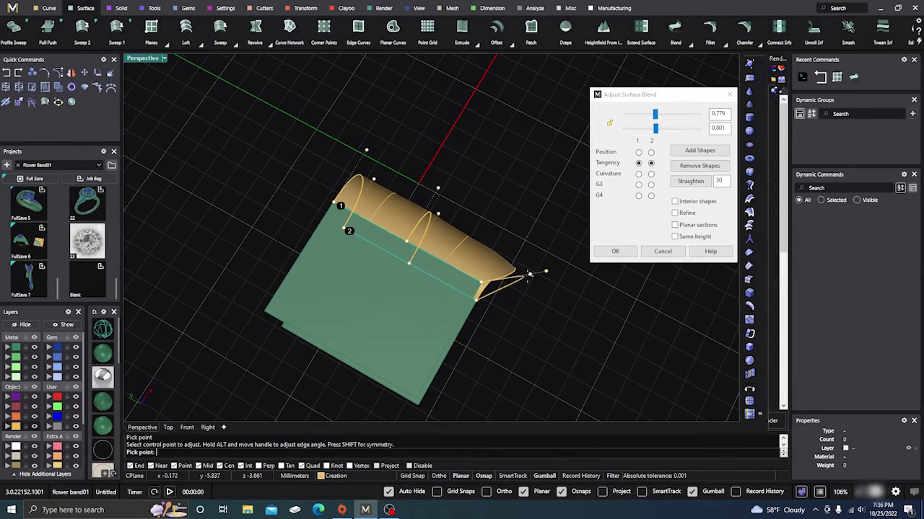
left_click(529, 277)
Step: Swing one handle of the middle section toward the flared end to change its edge angle
right_click_drag(519, 242, 462, 187)
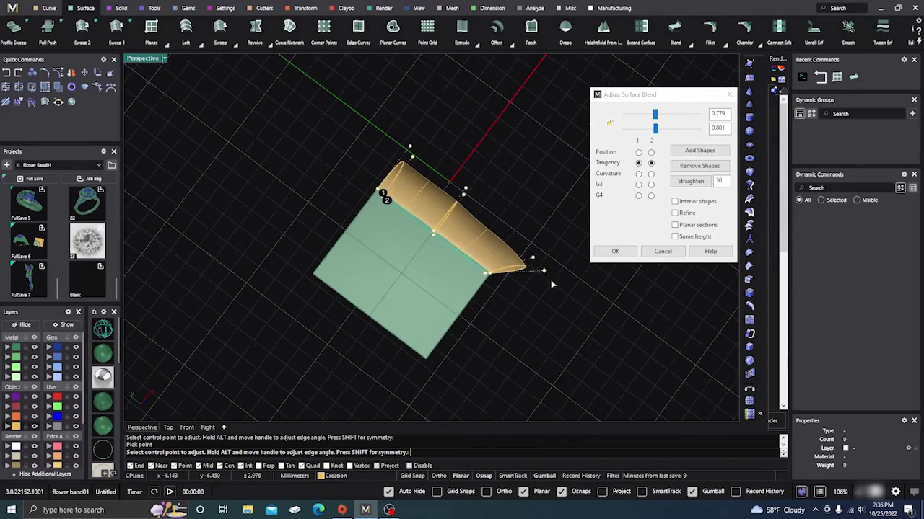
scroll(462, 187, "up", 3)
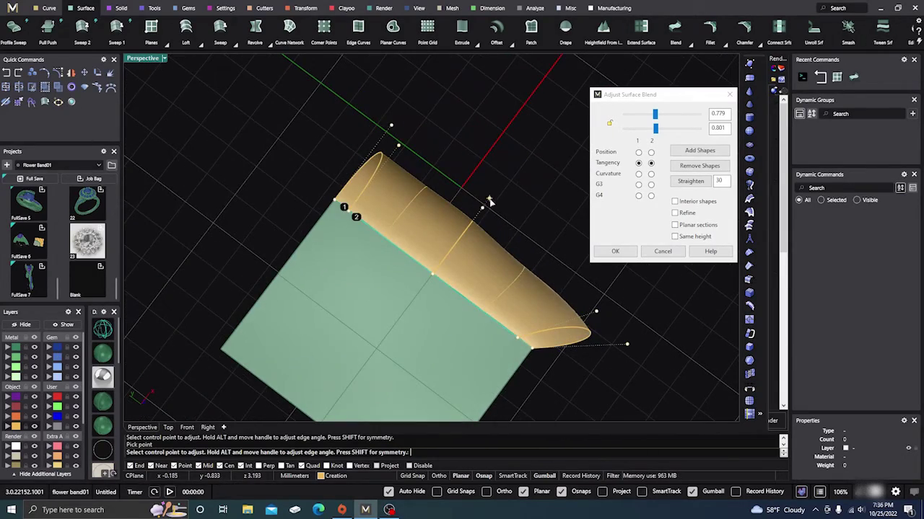
left_click_drag(488, 199, 518, 237)
right_click_drag(531, 195, 563, 308)
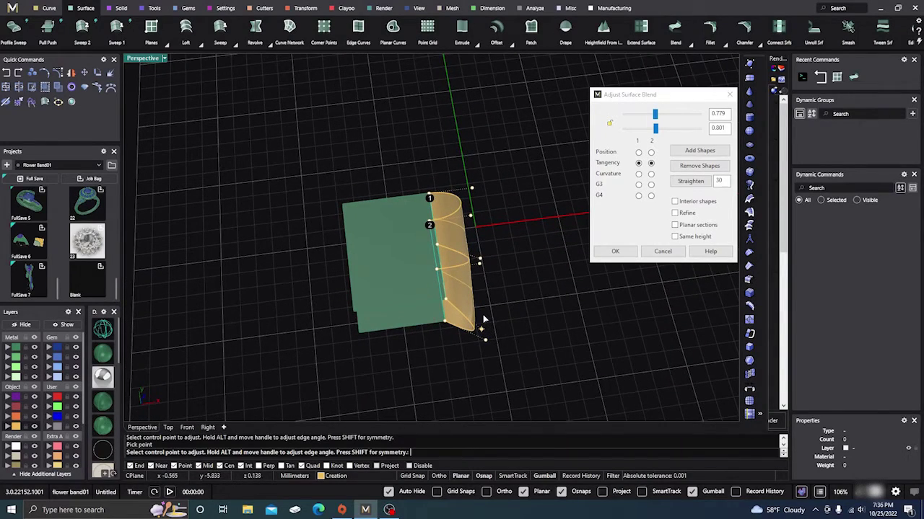
right_click_drag(508, 320, 544, 313)
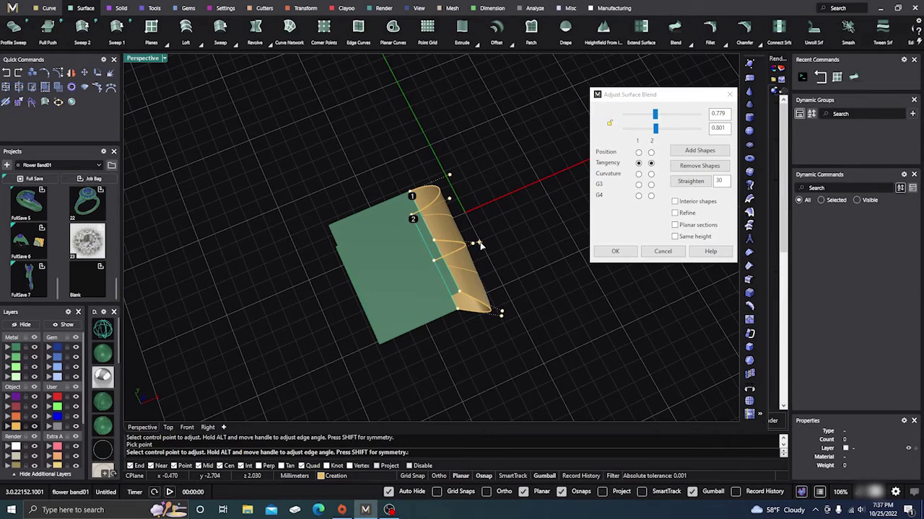
Step: Pull the middle section's handles farther outward so the blend bulges to a point, and create the blend surface
left_click(479, 246)
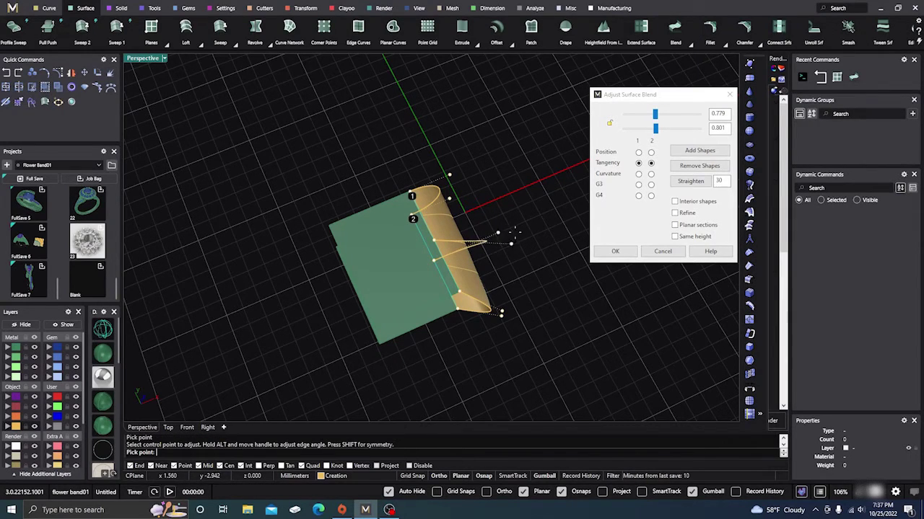
left_click(540, 243)
right_click_drag(531, 266, 481, 288)
scroll(481, 289, "down", 3)
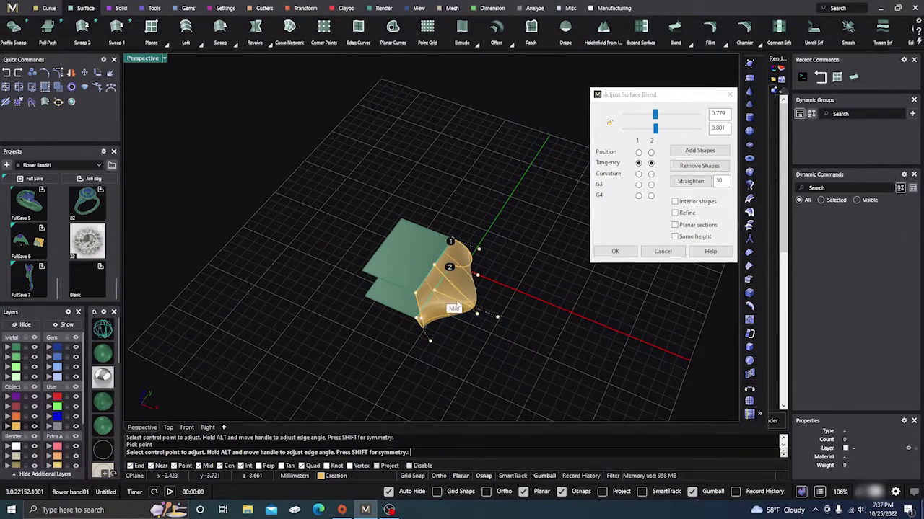
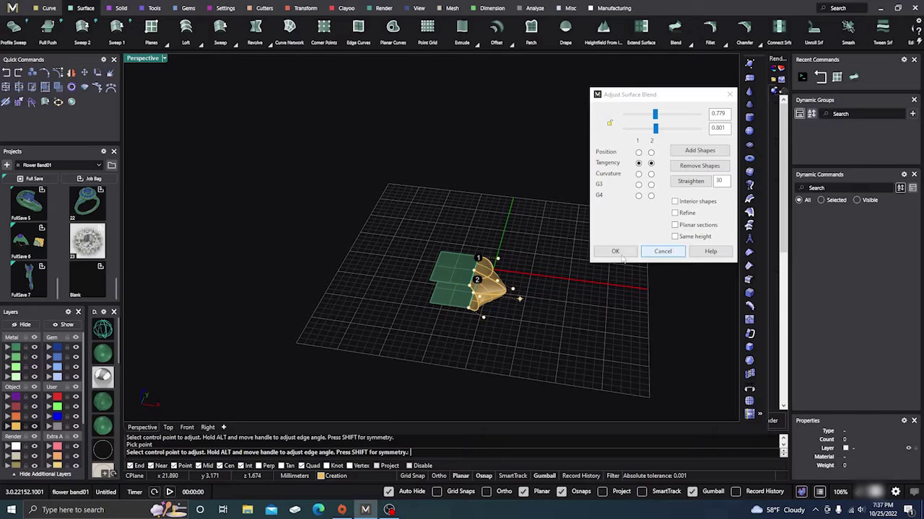
left_click(615, 252)
right_click_drag(586, 340, 567, 315)
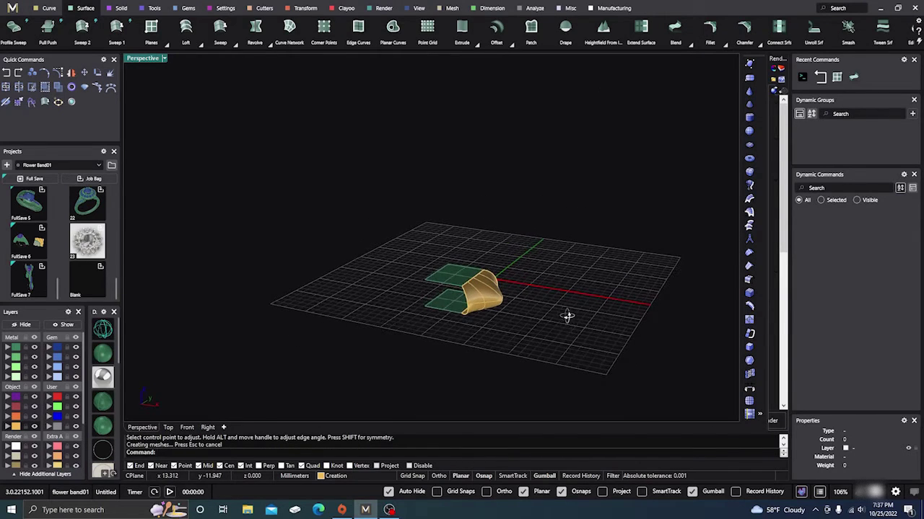
Step: Raise the upper plane vertically away from the blend, and delete the blend surface together with both planes
left_click(450, 273)
left_click_drag(456, 241, 456, 217)
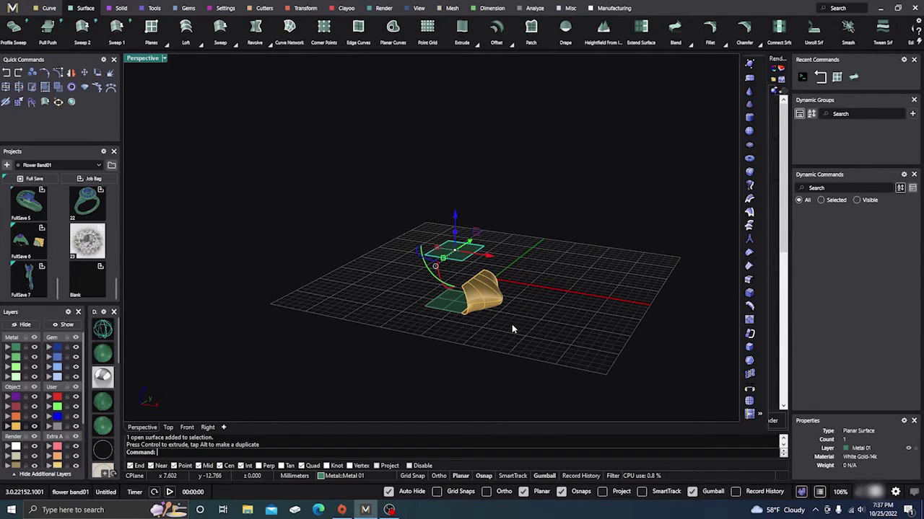
left_click(494, 286)
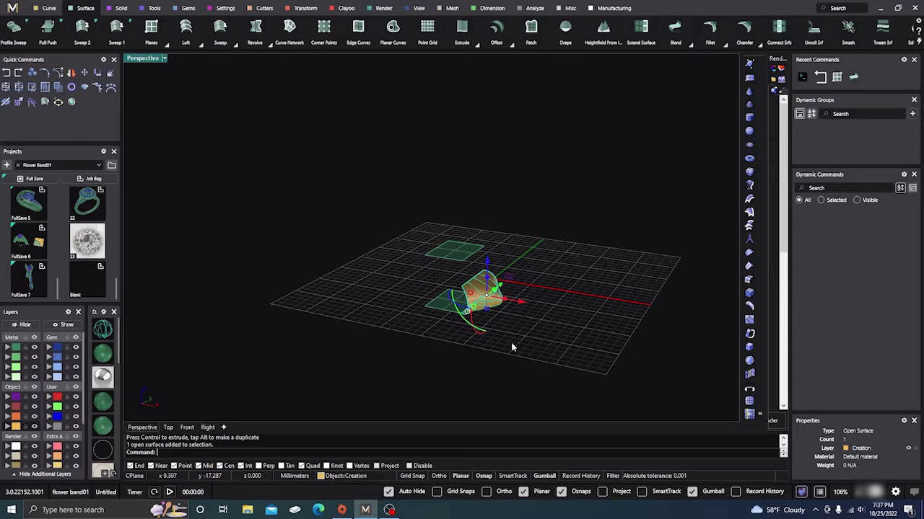
key("Delete")
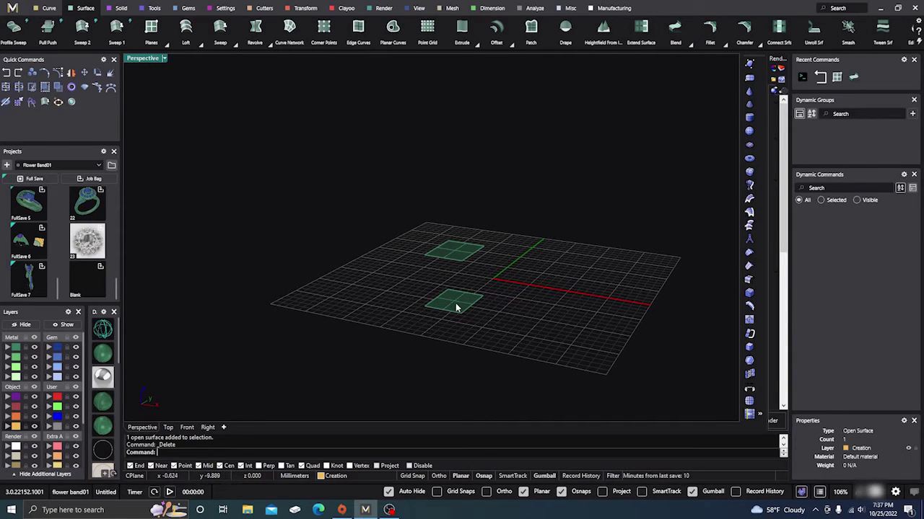
left_click_drag(527, 343, 414, 217)
key("Delete")
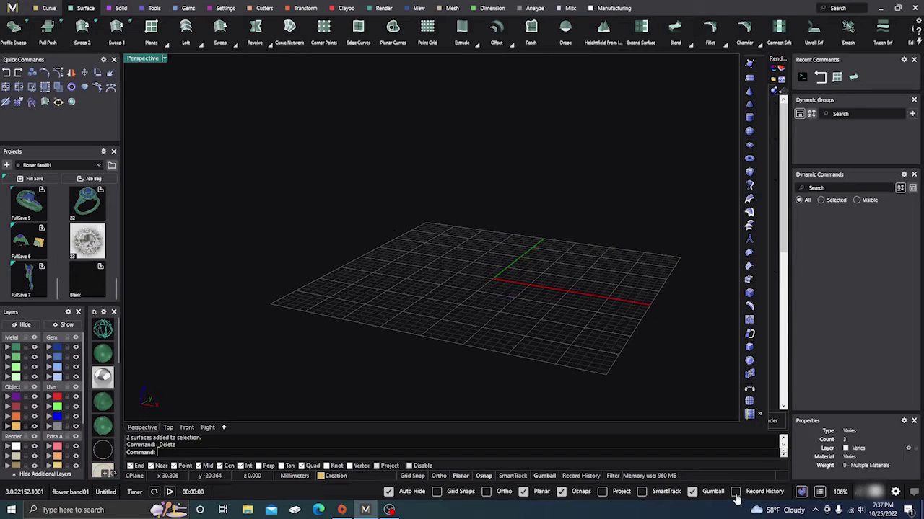
Step: Enable Record History and draw a rectangular plane on the Metal 01 layer in the Top view, on the origin's negative X side
left_click(736, 492)
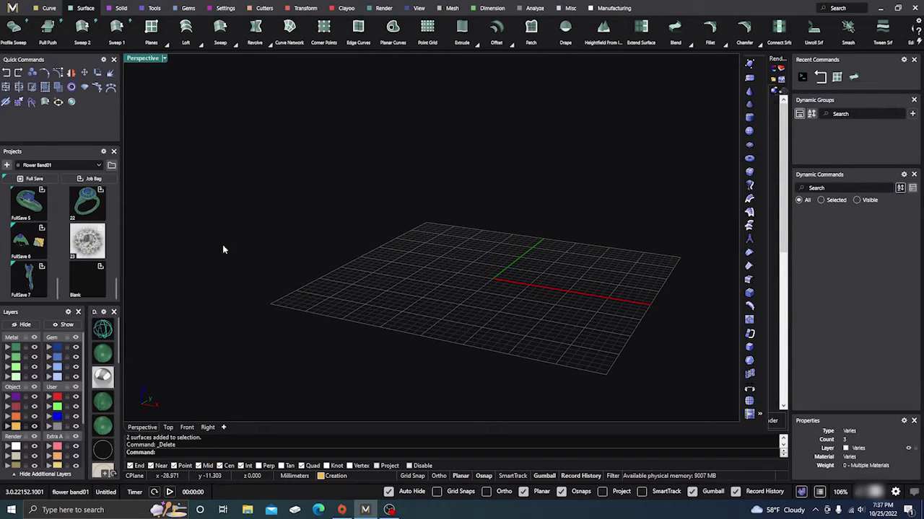
left_click(151, 27)
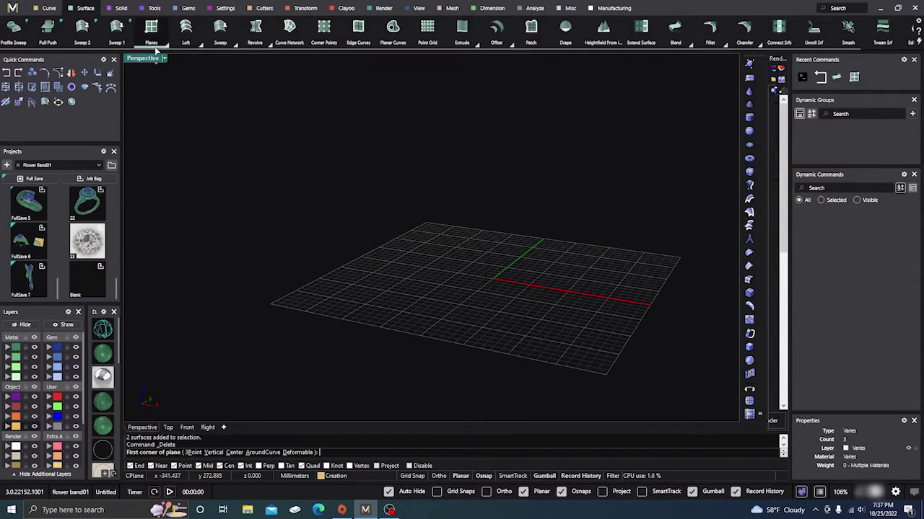
double_click(143, 58)
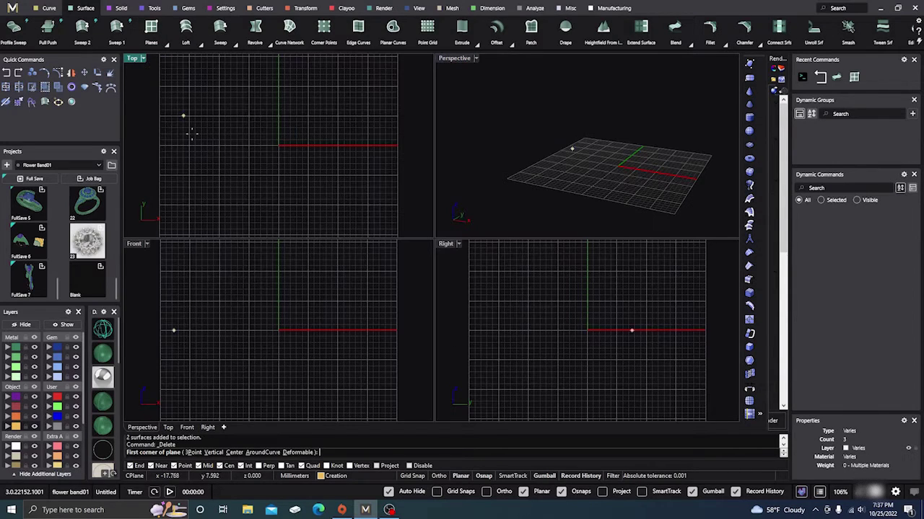
left_click(17, 349)
left_click(220, 162)
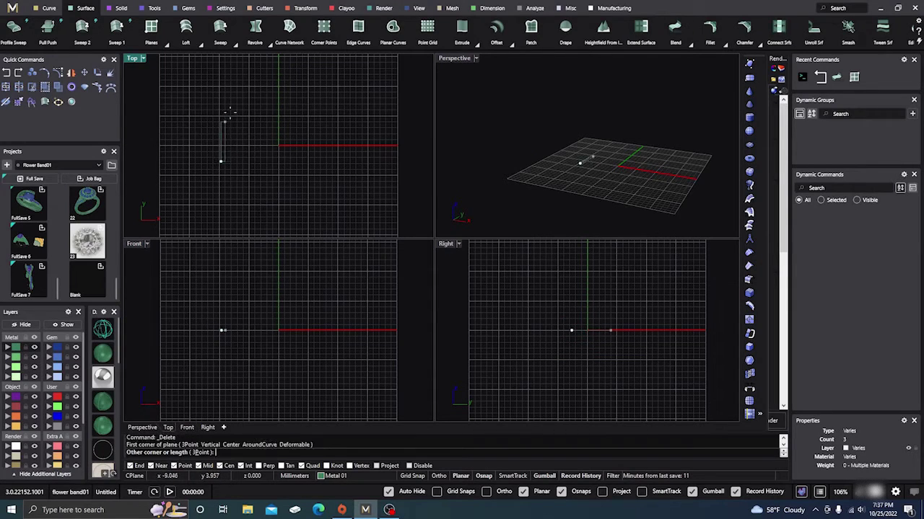
left_click(255, 110)
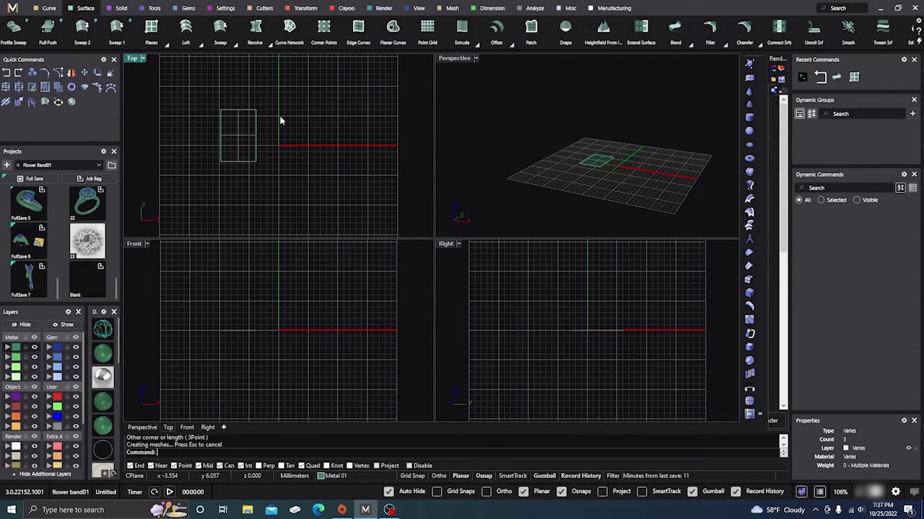
Step: Duplicate the plane straight down along Z to make a second parallel plane below it
scroll(577, 162, "up", 5)
left_click(596, 159)
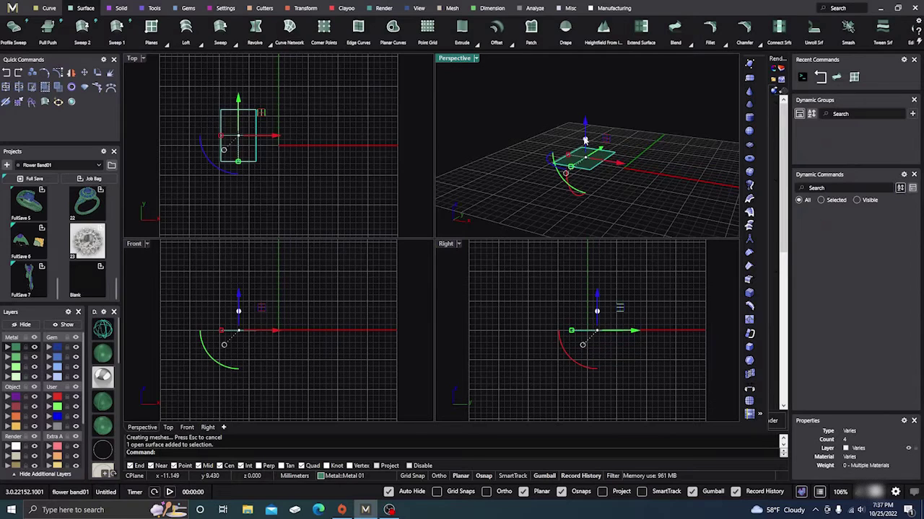
scroll(585, 145, "up", 2)
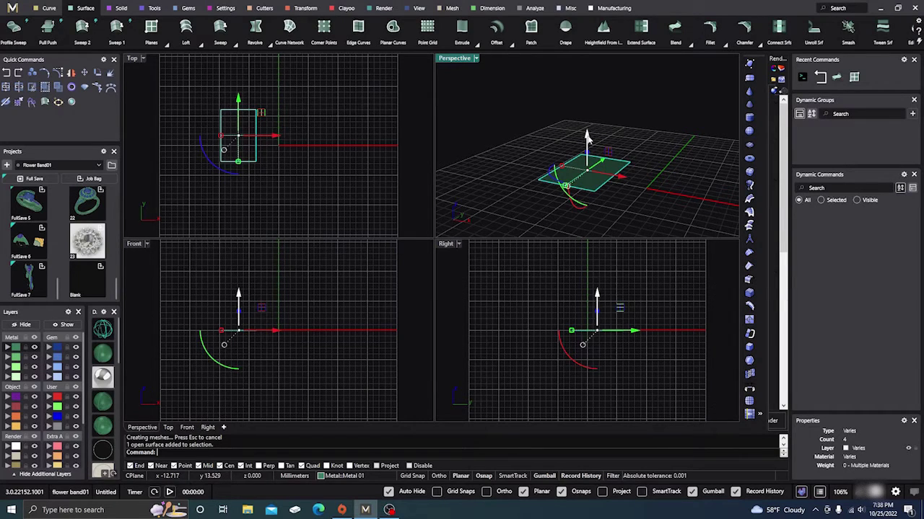
left_click_drag(587, 135, 592, 174)
left_click(532, 126)
right_click_drag(532, 127, 558, 191)
mouse_move(614, 191)
right_mouse_down()
mouse_move(594, 190)
mouse_move(601, 180)
right_mouse_up()
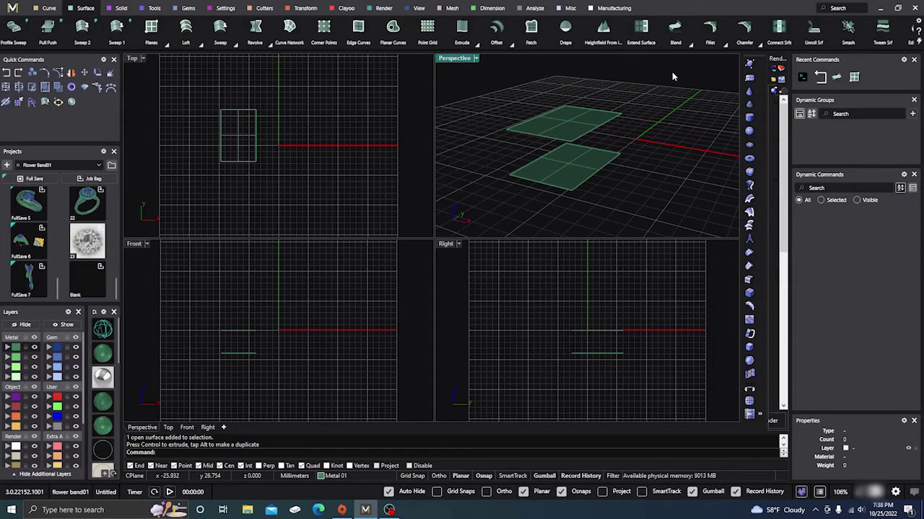
left_click(675, 28)
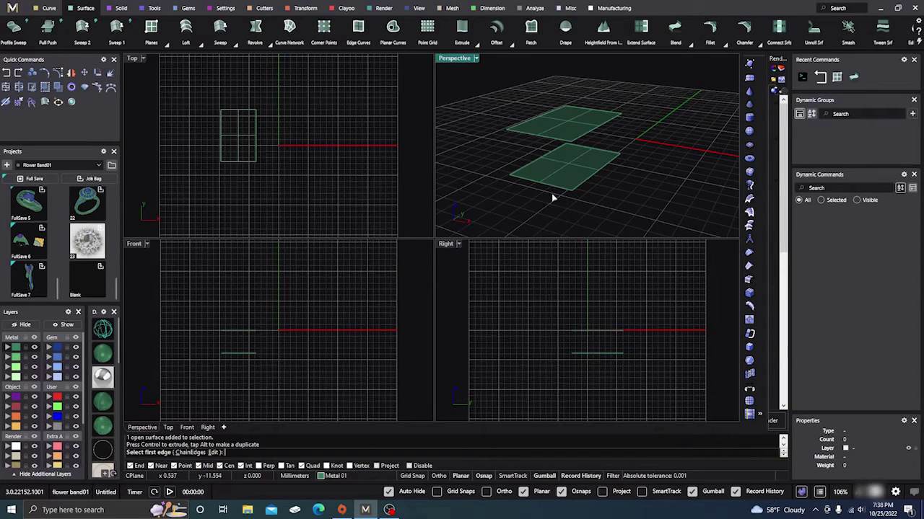
left_click(602, 129)
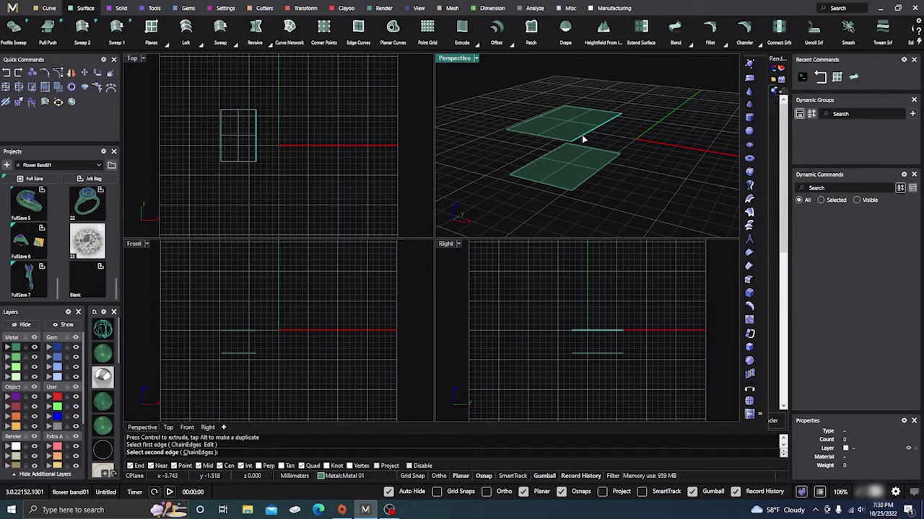
left_click(597, 177)
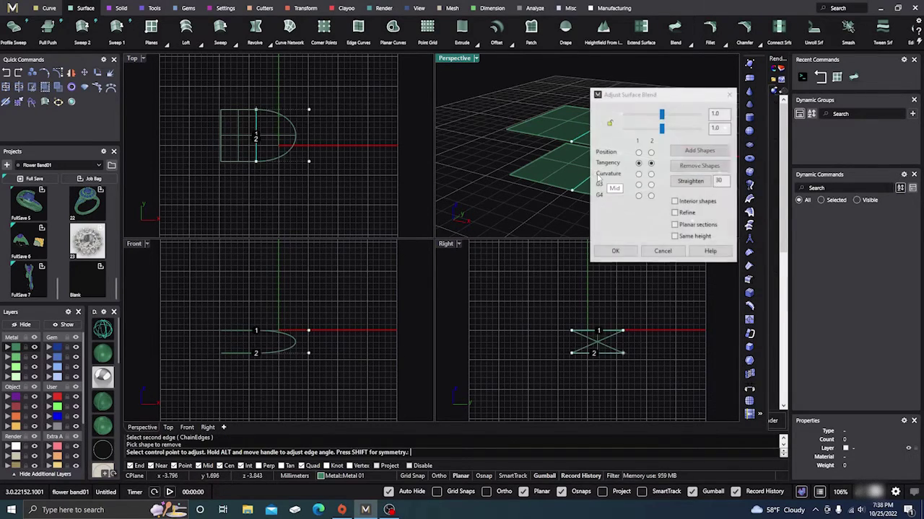
left_click_drag(678, 96, 808, 78)
scroll(526, 166, "down", 2)
right_click_drag(542, 196, 595, 128)
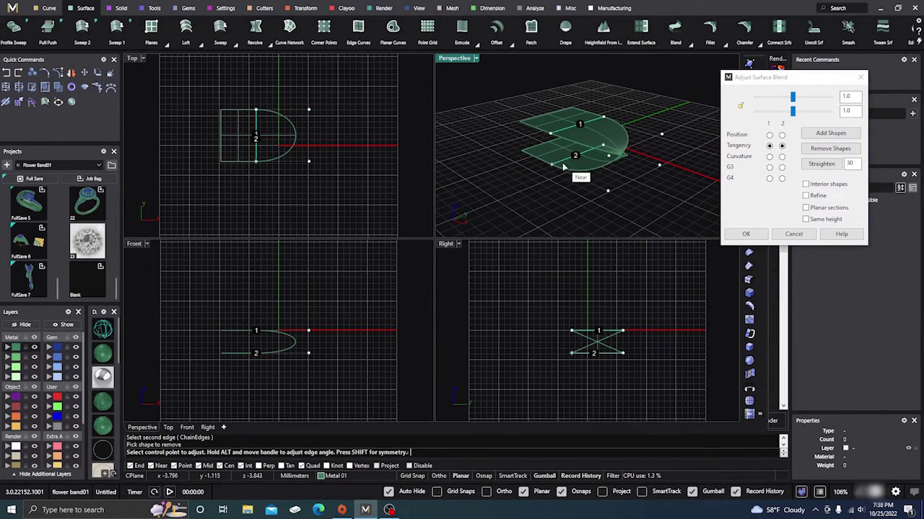
left_click(793, 234)
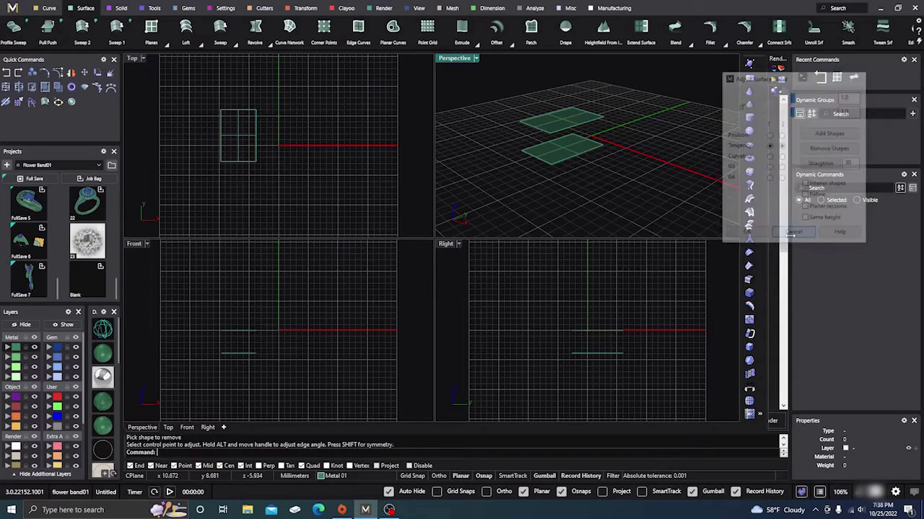
Step: Blend the two planes' matching edges nearest the origin on the Creation layer, with Same height enabled
right_click(599, 193)
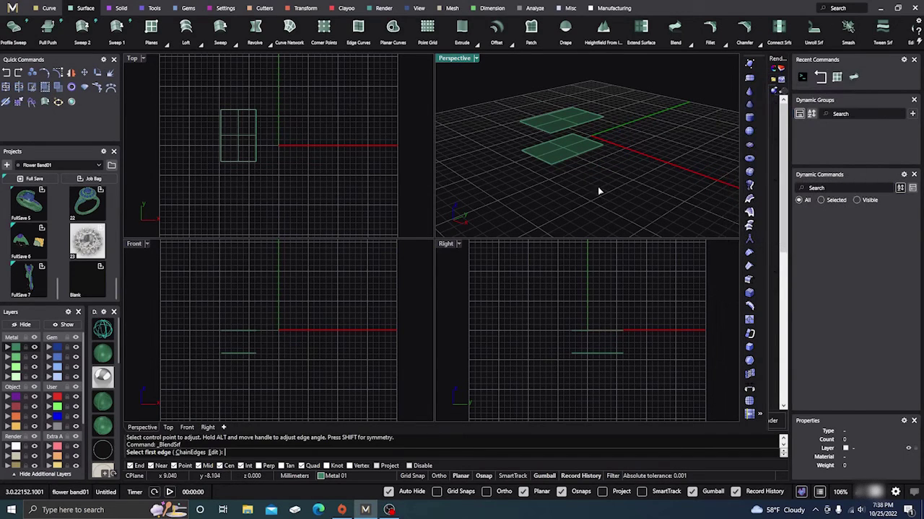
left_click(16, 426)
scroll(596, 123, "up", 2)
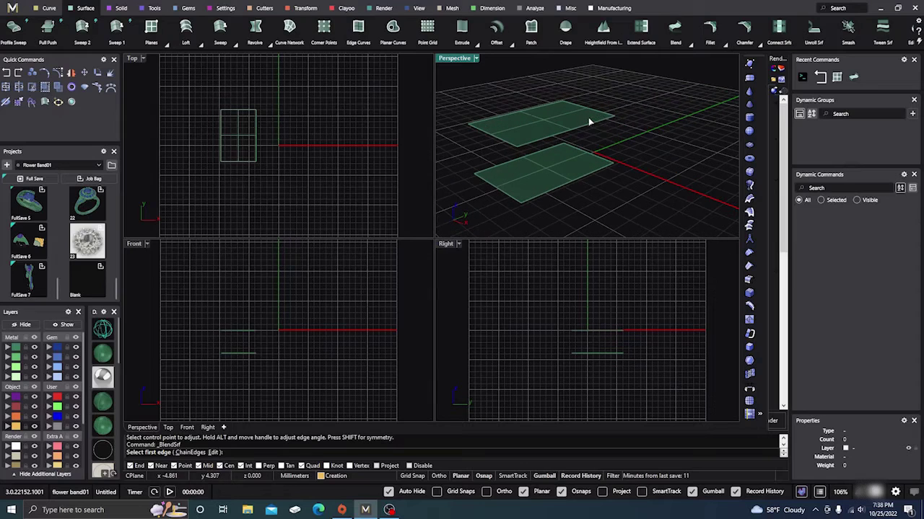
left_click(610, 122)
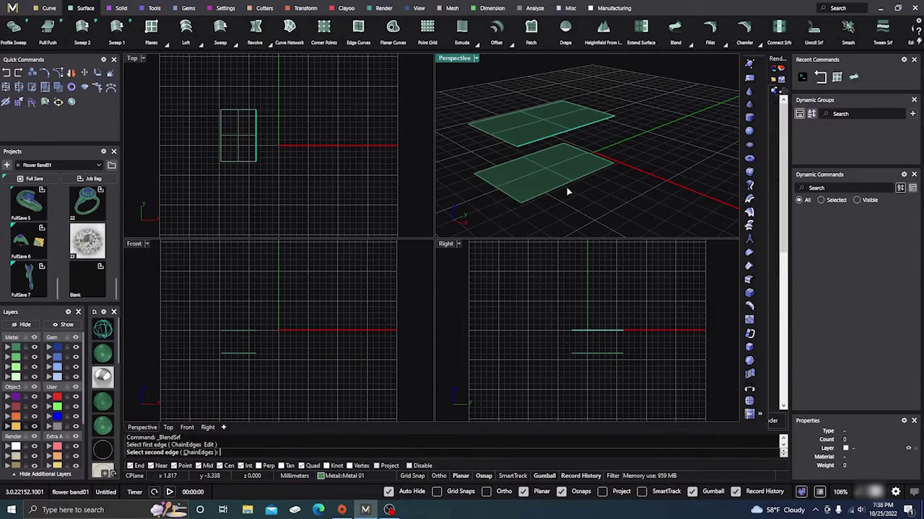
left_click(610, 169)
right_click_drag(559, 163, 685, 181)
left_click(806, 219)
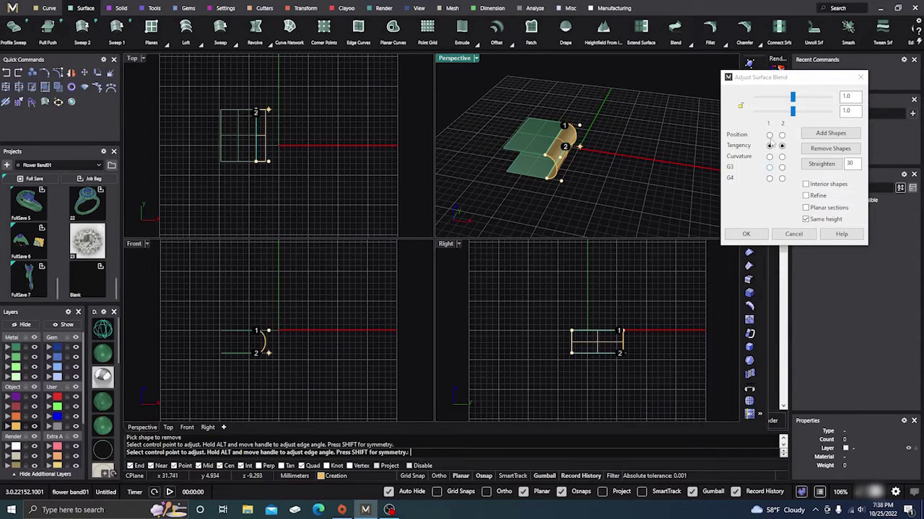
right_click_drag(637, 189, 614, 187)
key("Return")
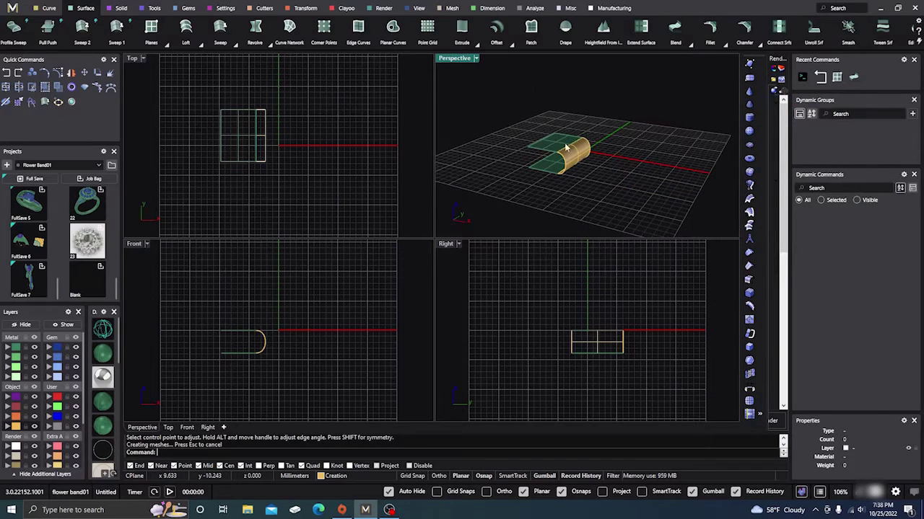
Step: Raise the upper plane along Z in two moves to test how recorded history drives the blend
scroll(561, 145, "up", 2)
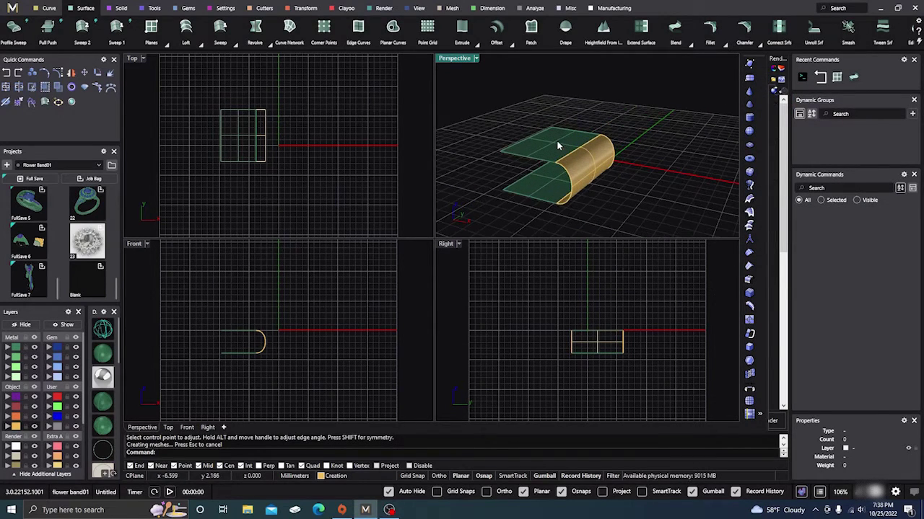
left_click(553, 143)
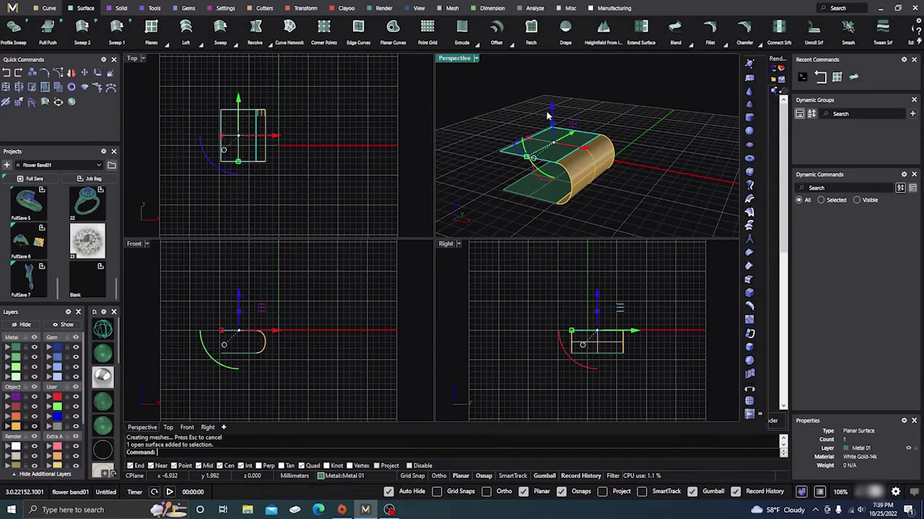
left_click_drag(551, 108, 552, 76)
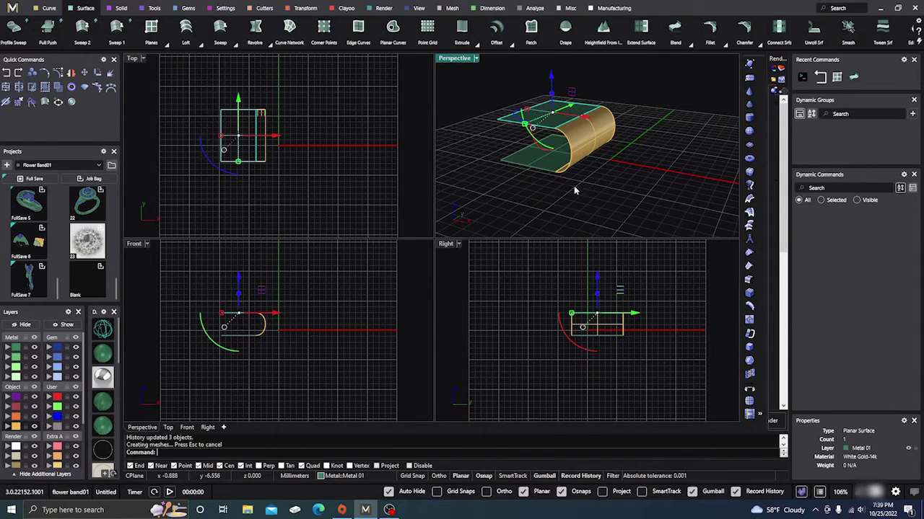
mouse_move(546, 113)
right_mouse_down()
mouse_move(568, 205)
mouse_move(557, 123)
right_mouse_up()
left_click_drag(557, 110, 556, 88)
right_click_drag(561, 182, 628, 210)
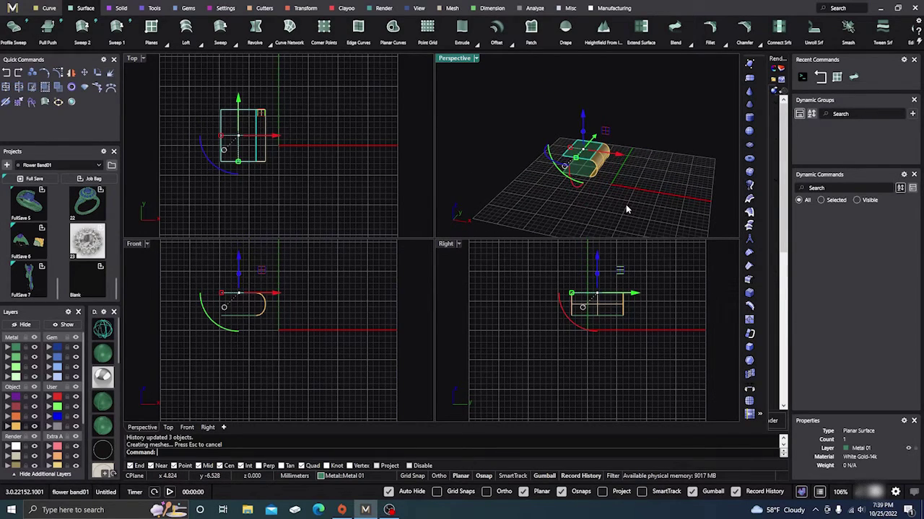
Step: Delete the blend surface joining the two planes
left_click(626, 204)
left_click(607, 157)
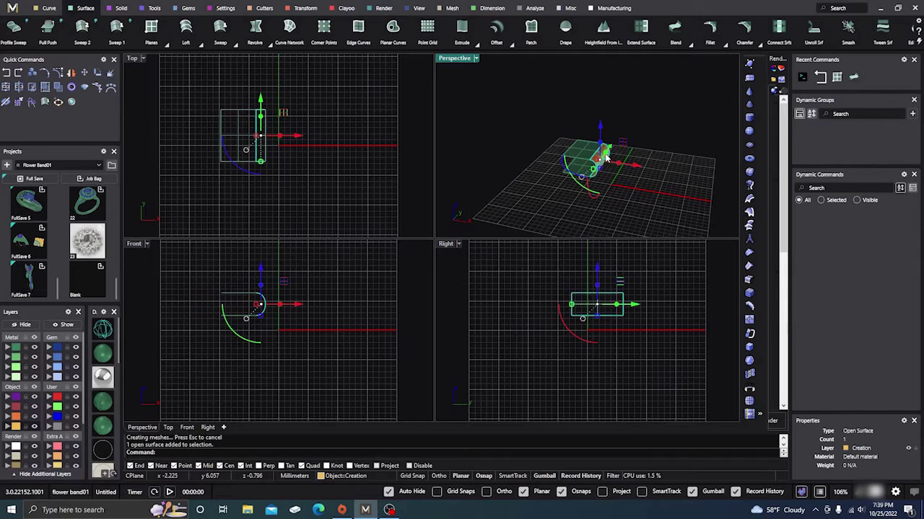
key("Delete")
Step: Move the lower plane slightly down along Z on its own, accepting the broken history, and deselect it
right_click_drag(623, 200, 584, 173)
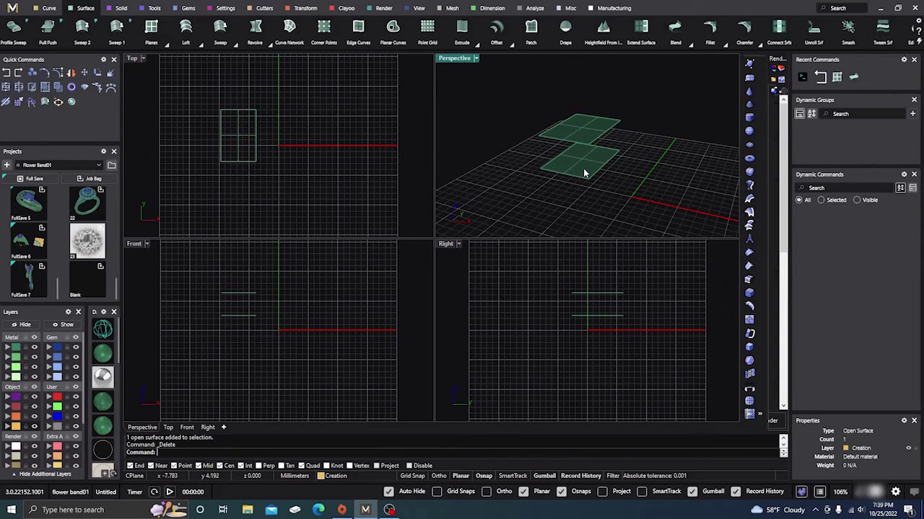
left_click(584, 173)
left_click_drag(582, 148, 583, 134)
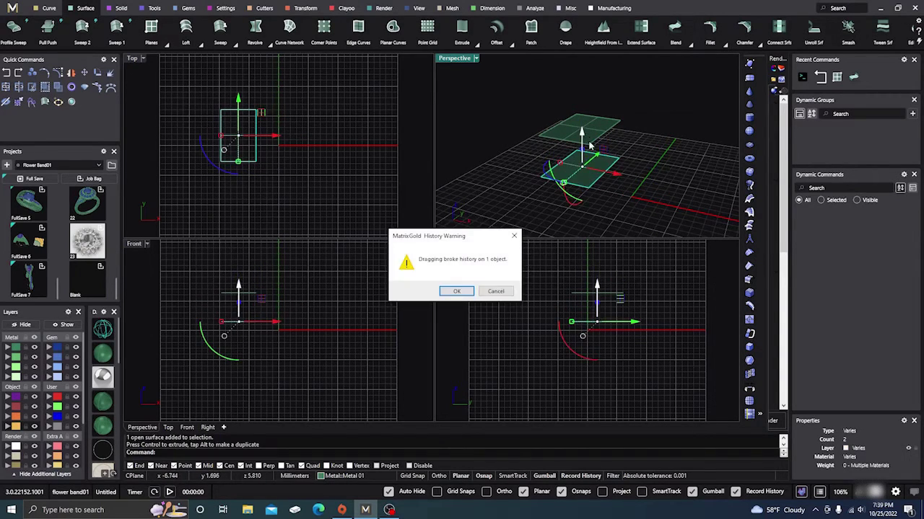
left_click(456, 291)
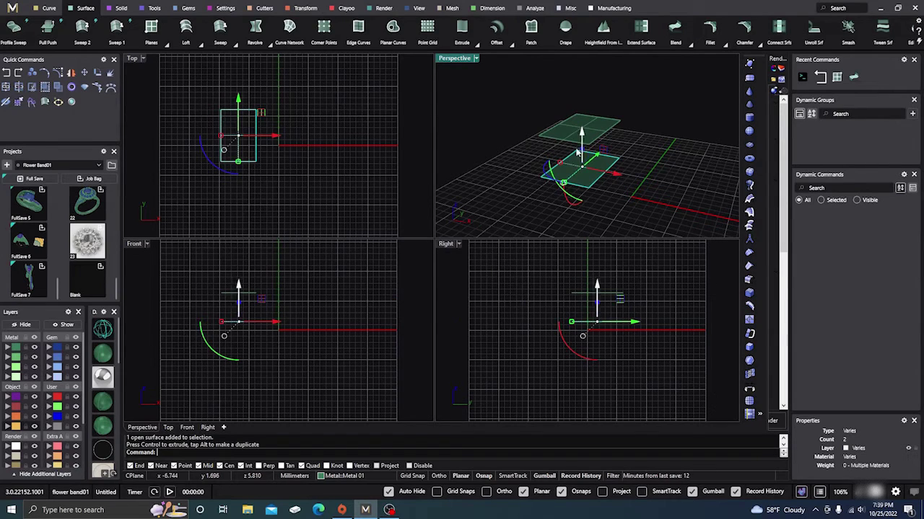
key("Escape")
scroll(518, 192, "down", 4)
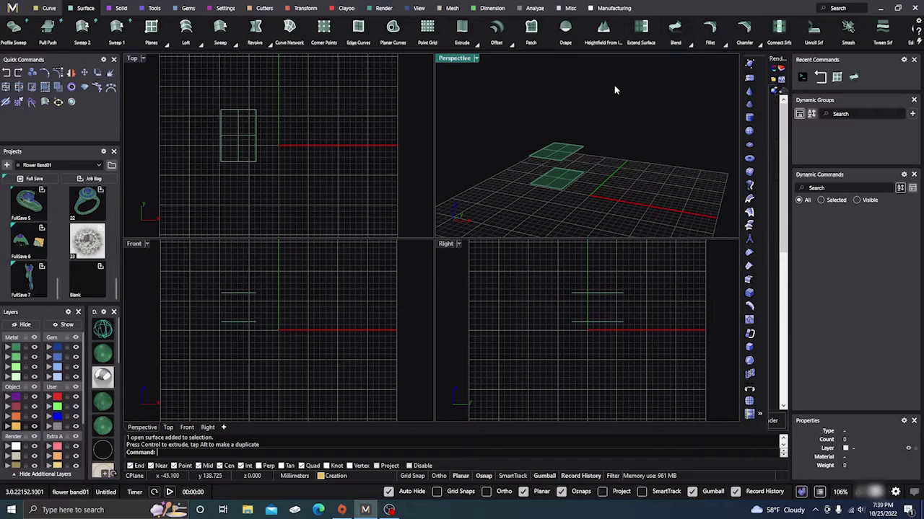
Step: Blend the two planes' matching edges nearest the origin with tangency, both bulge values at 2.297 and Same height enabled
left_click(675, 27)
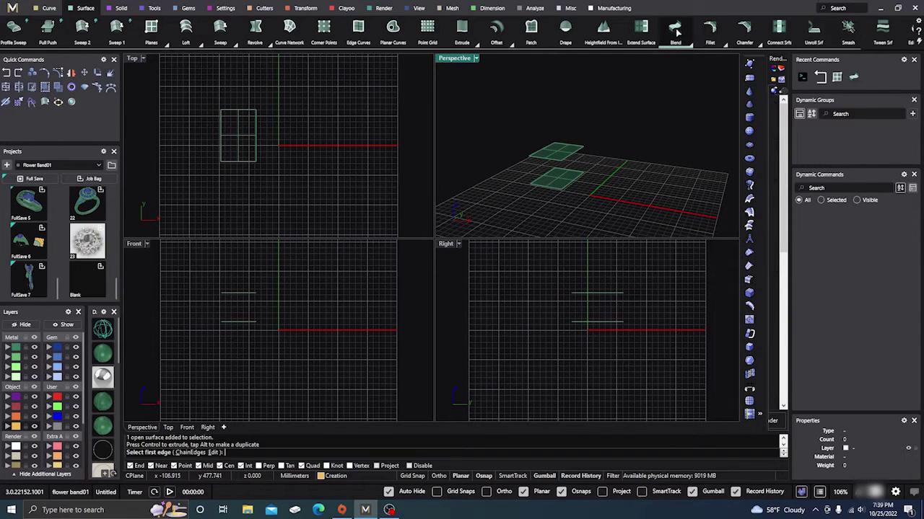
left_click(582, 157)
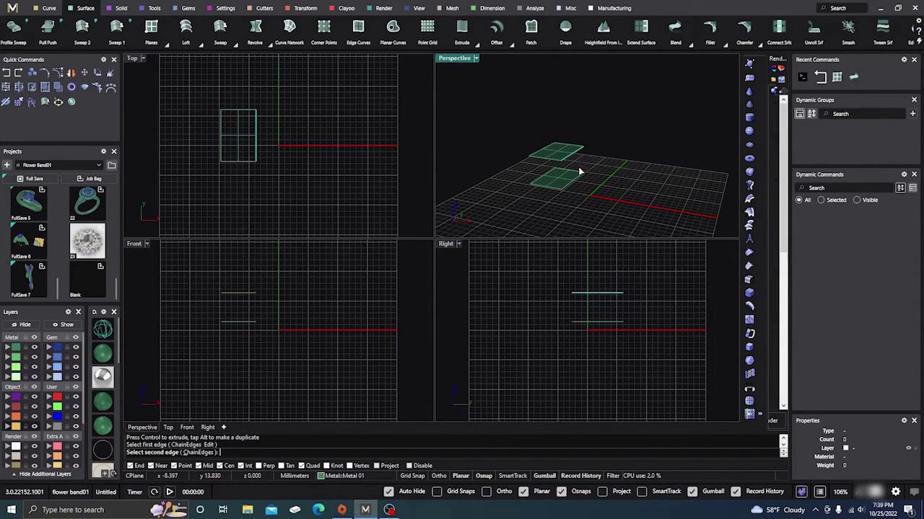
left_click(579, 182)
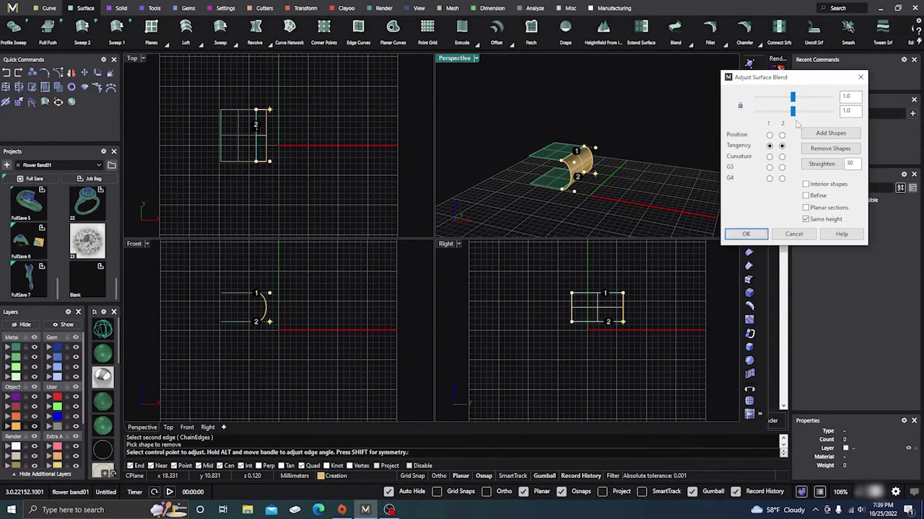
left_click_drag(792, 113, 814, 115)
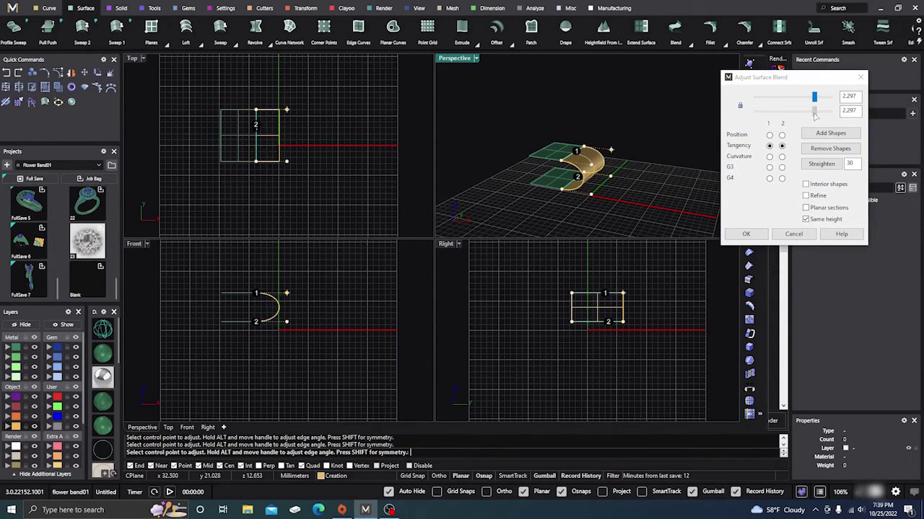
left_click(748, 234)
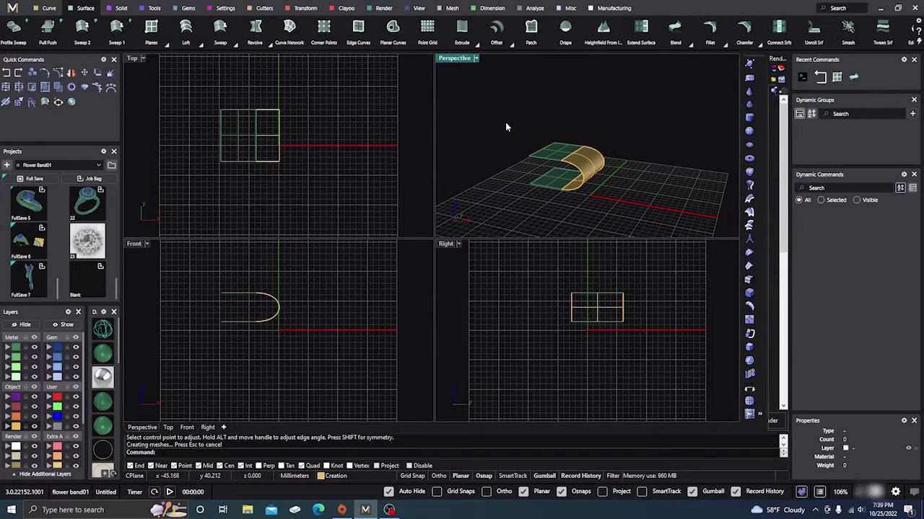
Step: Raise the upper plane along Z and shift it along negative X to test the blend's recorded history
scroll(542, 218, "down", 3)
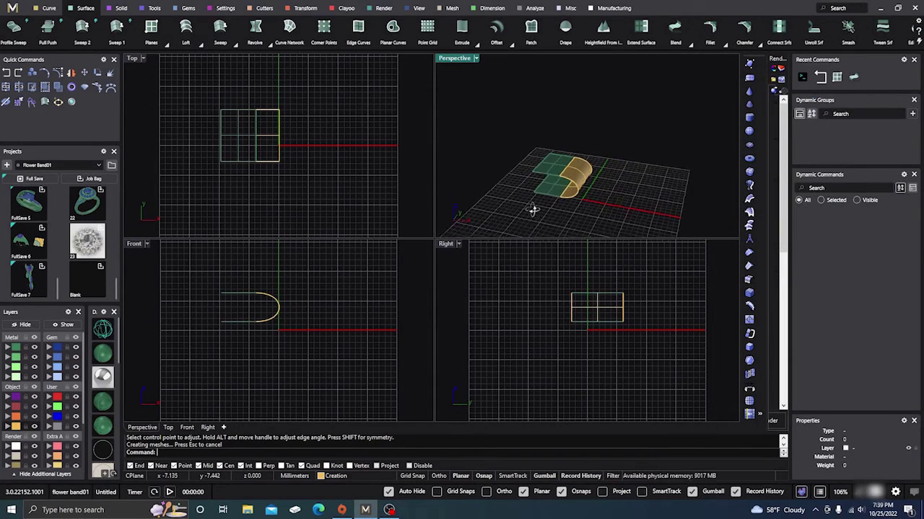
left_click(546, 167)
left_click_drag(552, 124, 551, 102)
mouse_move(568, 128)
right_mouse_down()
mouse_move(555, 198)
mouse_move(581, 166)
mouse_move(583, 135)
right_mouse_up()
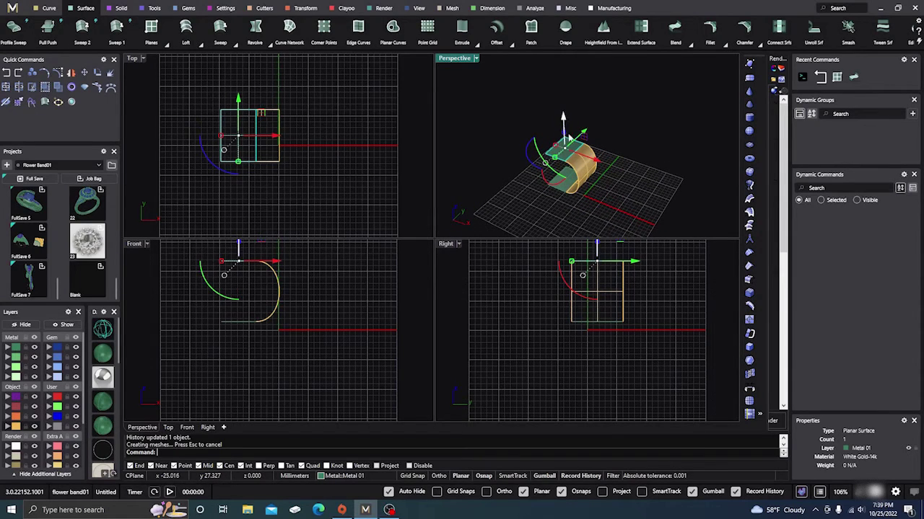
key("ctrl+z")
right_click_drag(611, 175, 641, 159)
scroll(540, 155, "up", 3)
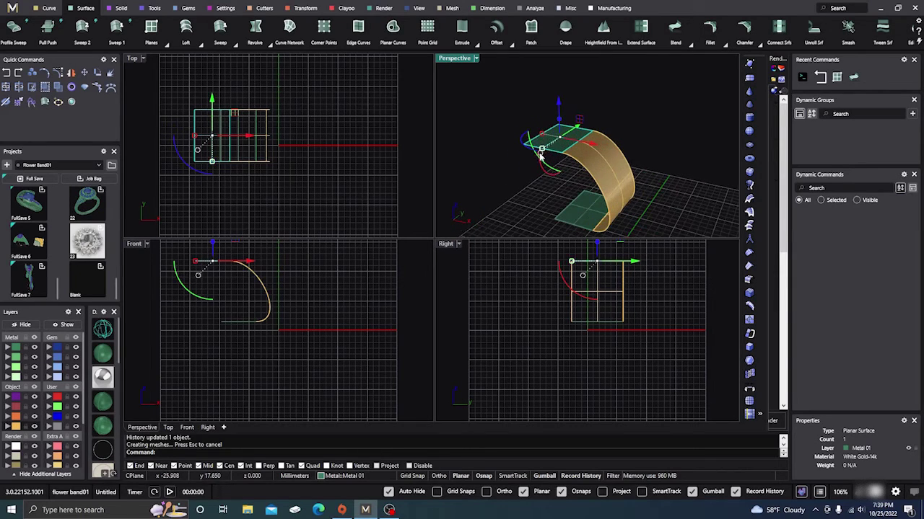
Step: Stretch the upper plane along Y to several times its length so the blend flares with it
scroll(545, 152, "down", 3)
right_click_drag(548, 152, 568, 141)
left_click_drag(567, 140, 561, 207)
right_click_drag(561, 207, 603, 186)
scroll(603, 186, "up", 3)
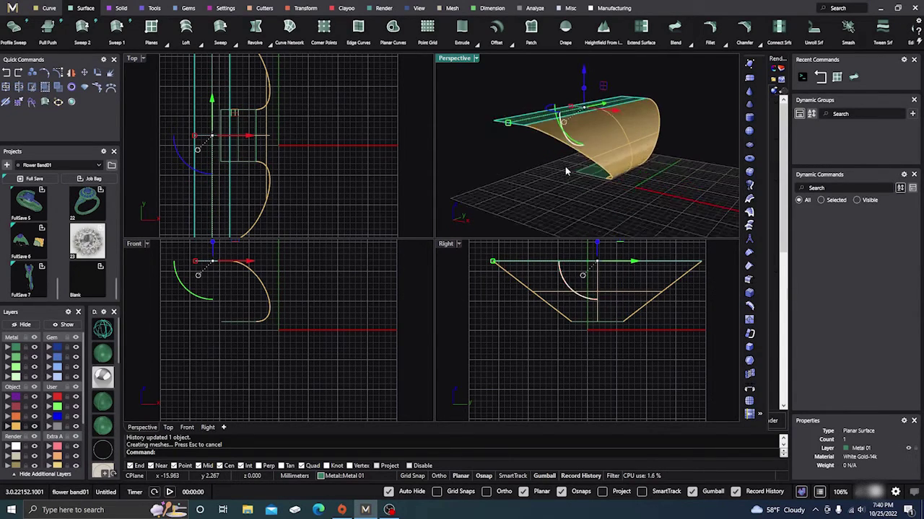
Step: Move the lower plane down along Z with the blend following through recorded history
left_click_drag(605, 181, 585, 188)
scroll(584, 188, "down", 2)
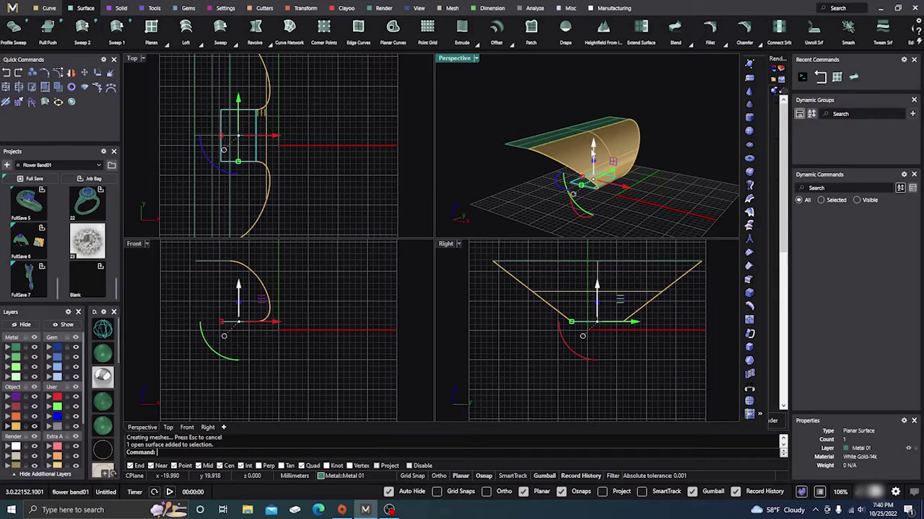
left_click_drag(593, 153, 593, 174)
Step: Stretch the lower plane along Y to more than twice its length and deselect it
mouse_move(550, 202)
right_mouse_down()
mouse_move(530, 198)
mouse_move(566, 207)
right_mouse_up()
left_click_drag(566, 207, 536, 186)
right_click_drag(536, 186, 559, 206)
scroll(629, 181, "up", 3)
right_click_drag(626, 210, 604, 193)
scroll(604, 173, "down", 3)
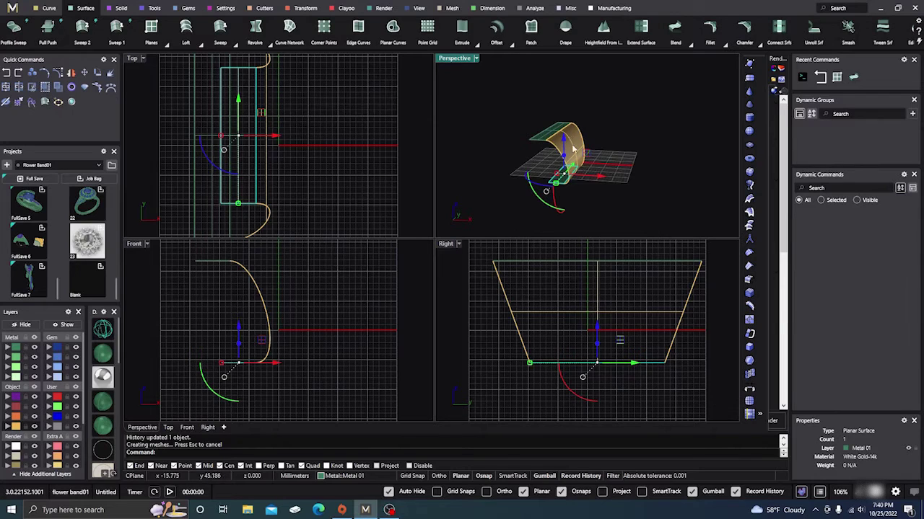
left_click(608, 119)
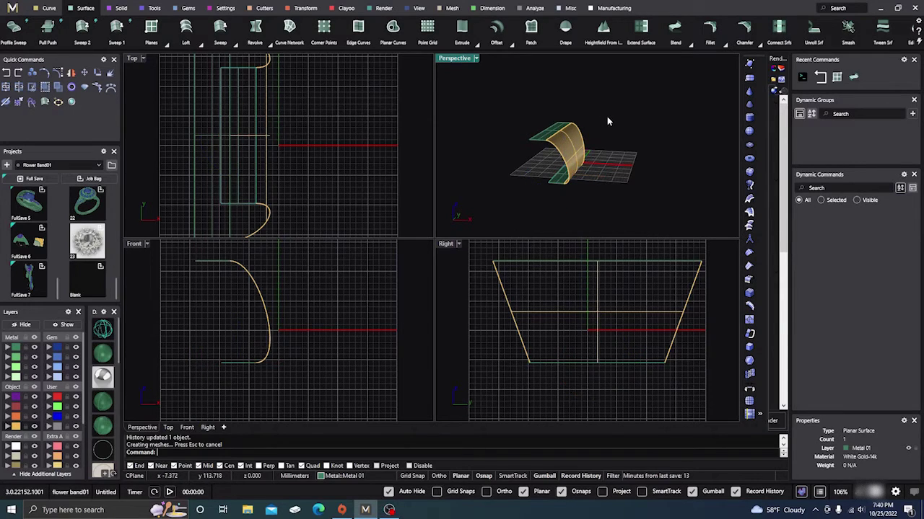
Step: Delete the upper and lower planes, keeping the blend surface and accepting the broken history
left_click(537, 141)
key("Delete")
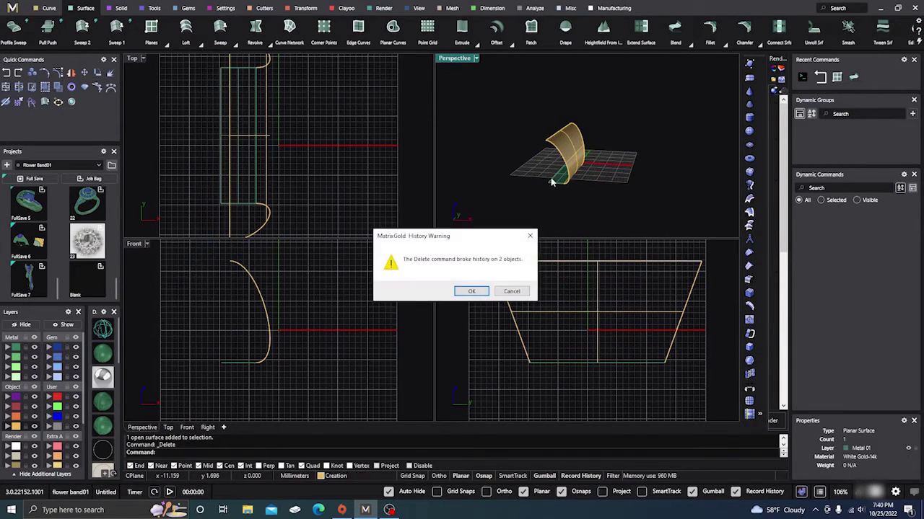
left_click(483, 295)
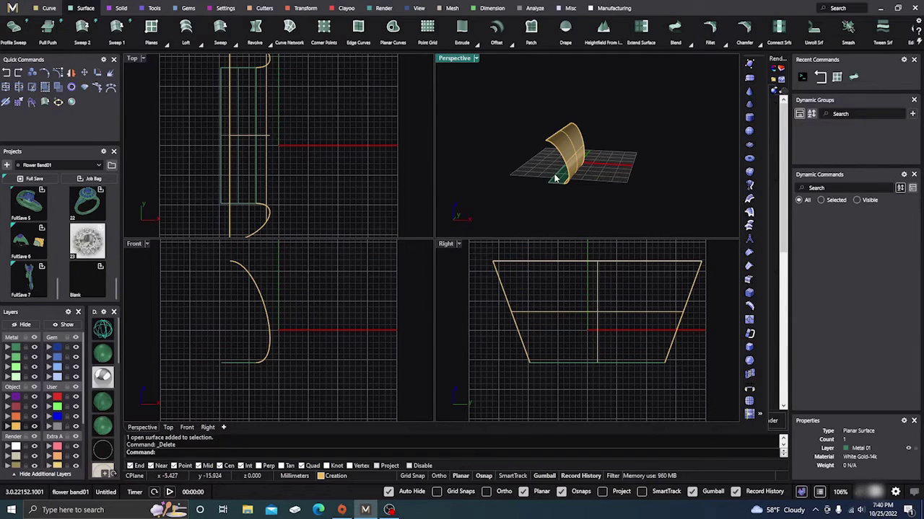
key("Delete")
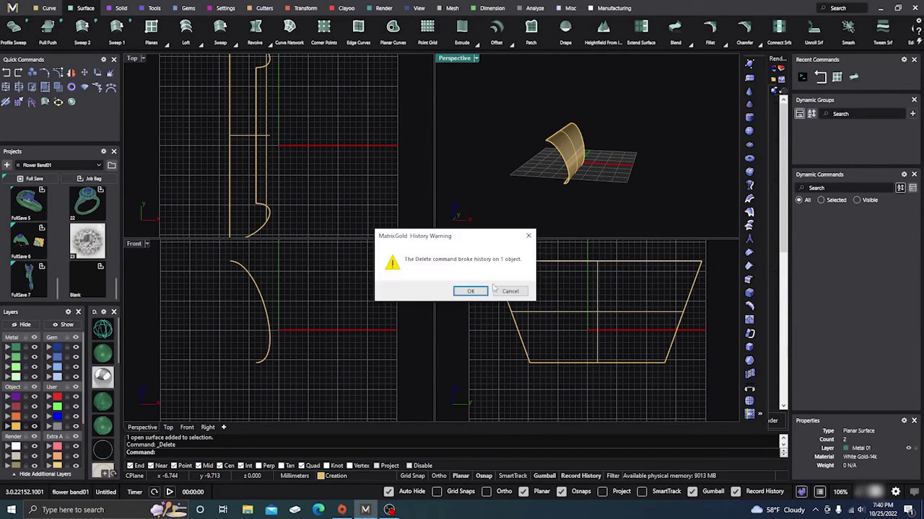
left_click(470, 291)
Step: Try a tangent blend between the curved surface's own upper and lower edges, pulling one upper handle outward
right_click_drag(513, 155, 556, 137)
left_click(678, 32)
left_click(565, 135)
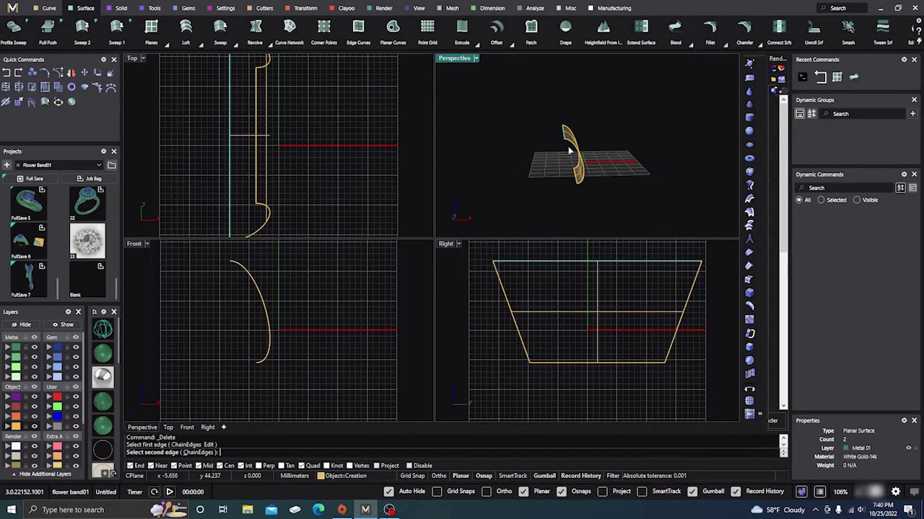
left_click(576, 178)
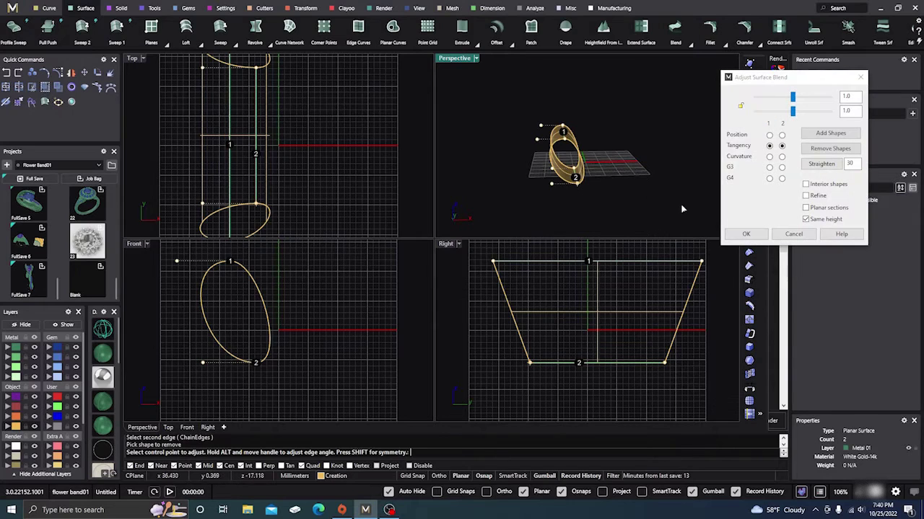
left_click_drag(524, 136, 499, 137)
scroll(642, 192, "down", 2)
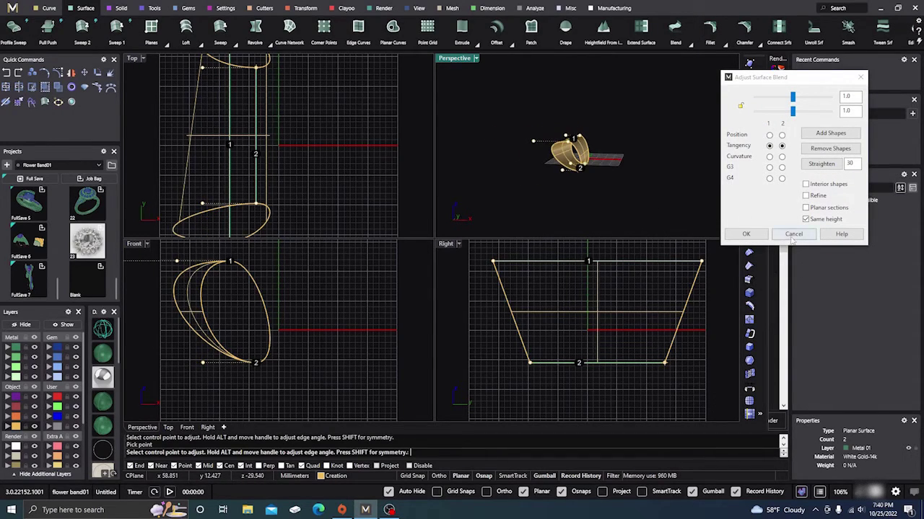
left_click(793, 234)
Step: Delete the remaining blend surface to leave the scene empty
left_click_drag(622, 202, 570, 154)
key("Delete")
scroll(548, 155, "down", 1)
scroll(565, 180, "up", 5)
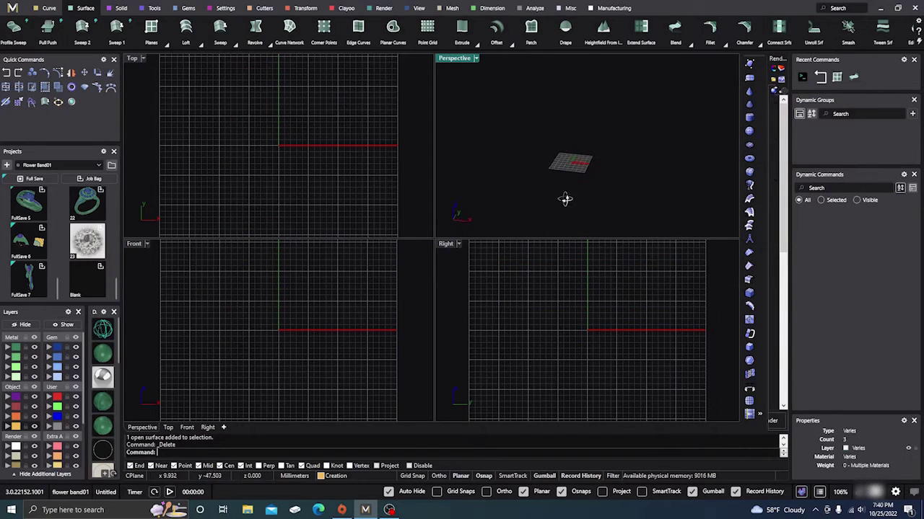
scroll(573, 155, "down", 1)
right_click_drag(577, 171, 569, 190)
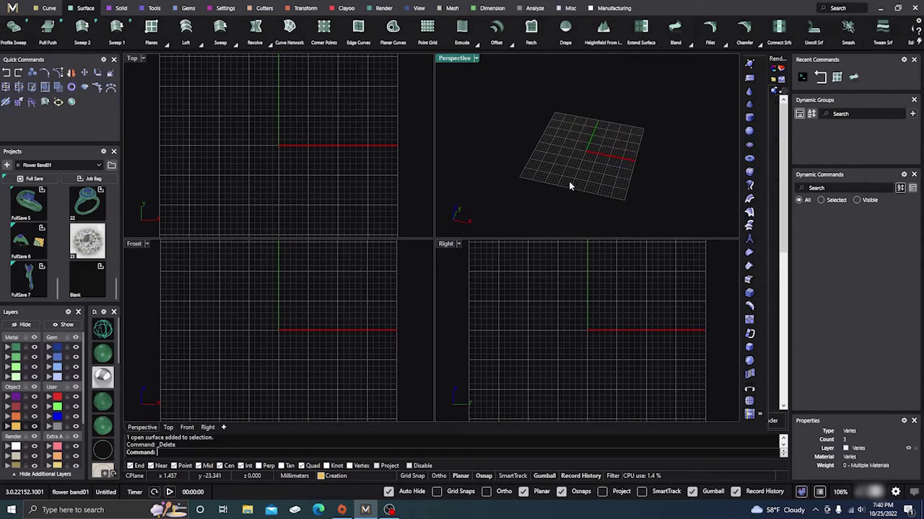
Step: Draw a rectangular plane near the origin in the Top view on the Metal 01 layer, with its long side along Y
scroll(578, 151, "up", 3)
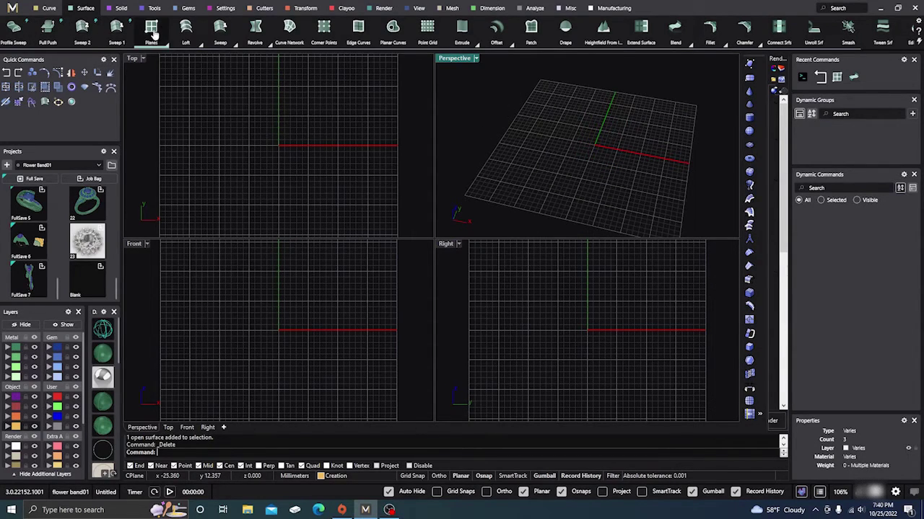
type("plane")
key("Return")
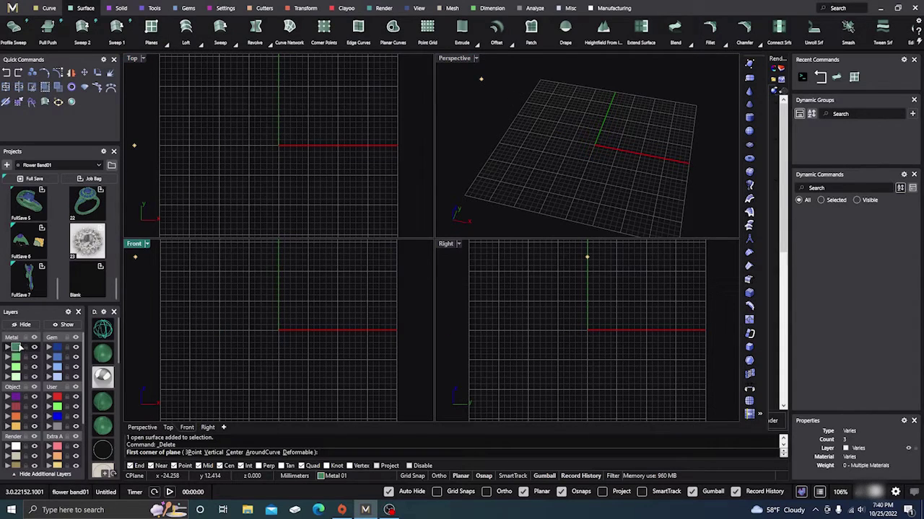
left_click(249, 126)
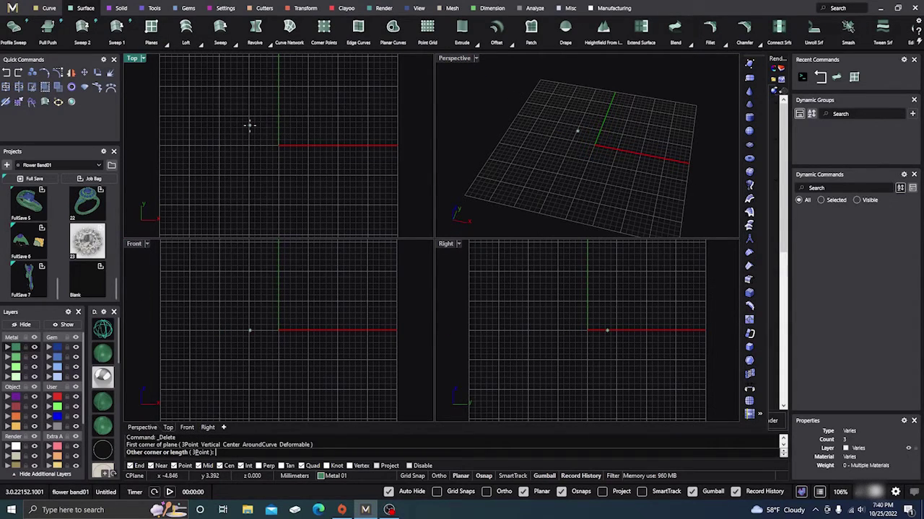
left_click(283, 188)
Step: Duplicate the new plane straight down along Z and deselect the copy
left_click(578, 155)
right_click_drag(581, 160, 599, 156)
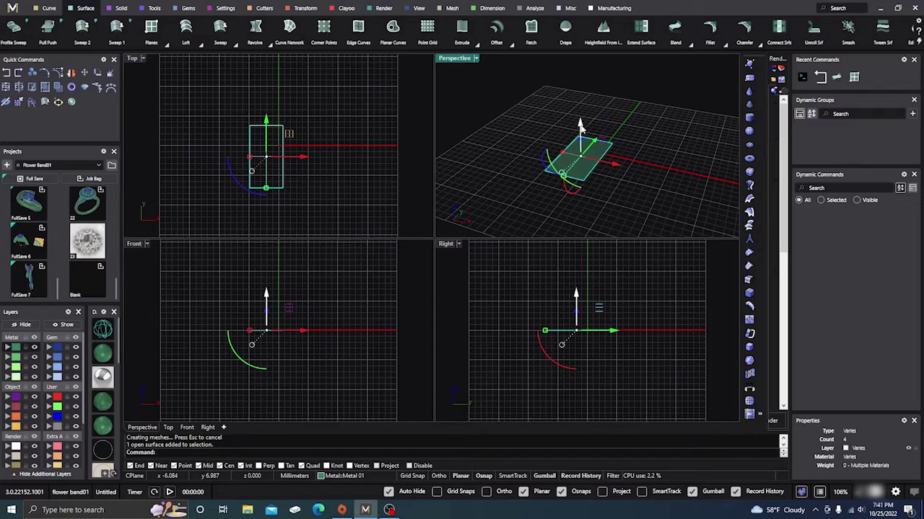
left_click_drag(580, 125, 582, 154)
key("alt")
left_click(526, 112)
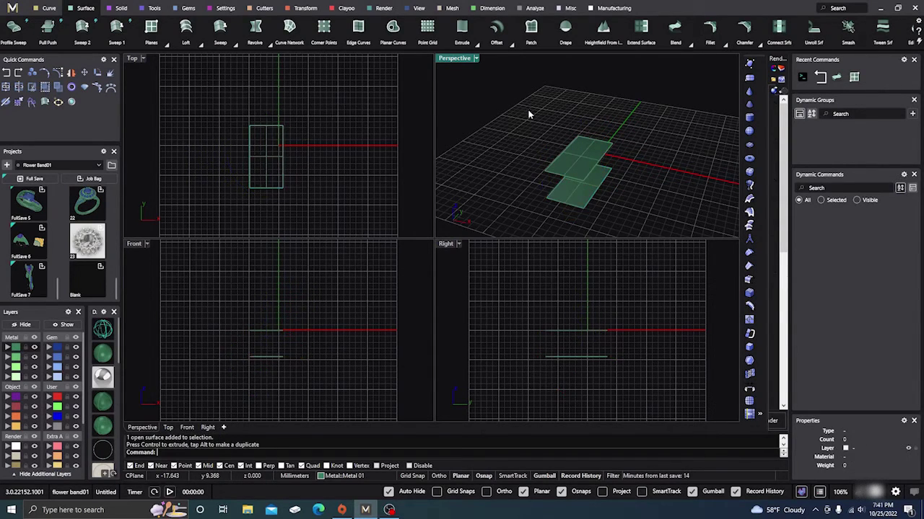
Step: Raise the upper plane slightly along Z and deselect it
right_click_drag(526, 112, 516, 118)
left_click(570, 152)
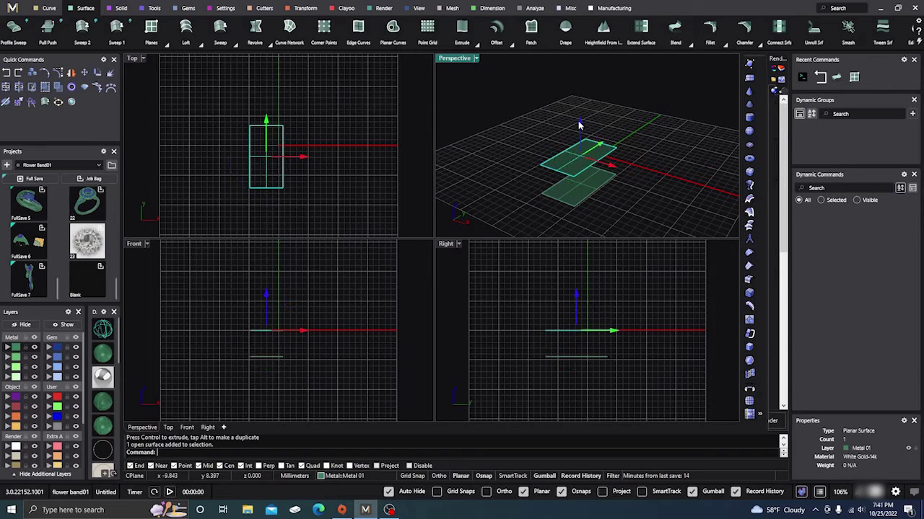
left_click_drag(579, 125, 575, 114)
left_click(530, 114)
Step: Move the lower plane slightly down along Z on its own, accepting the broken history
left_click(577, 180)
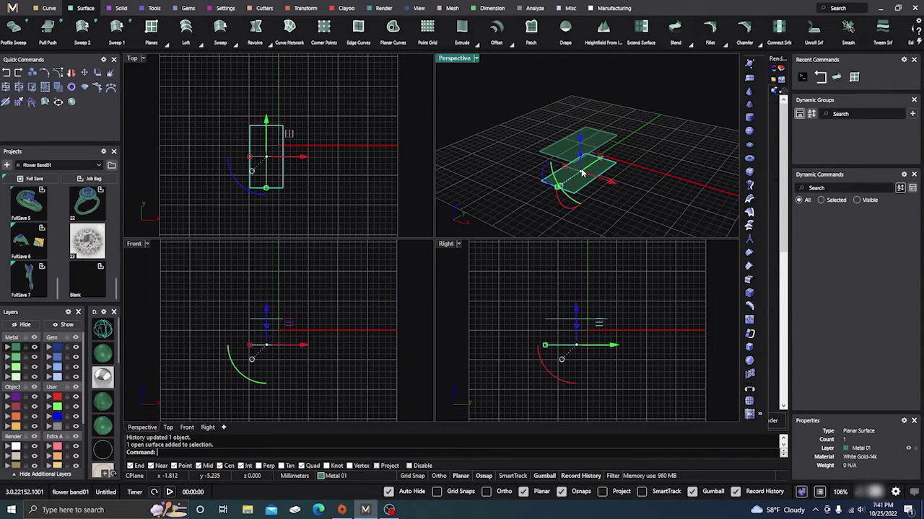
left_click_drag(581, 140, 580, 150)
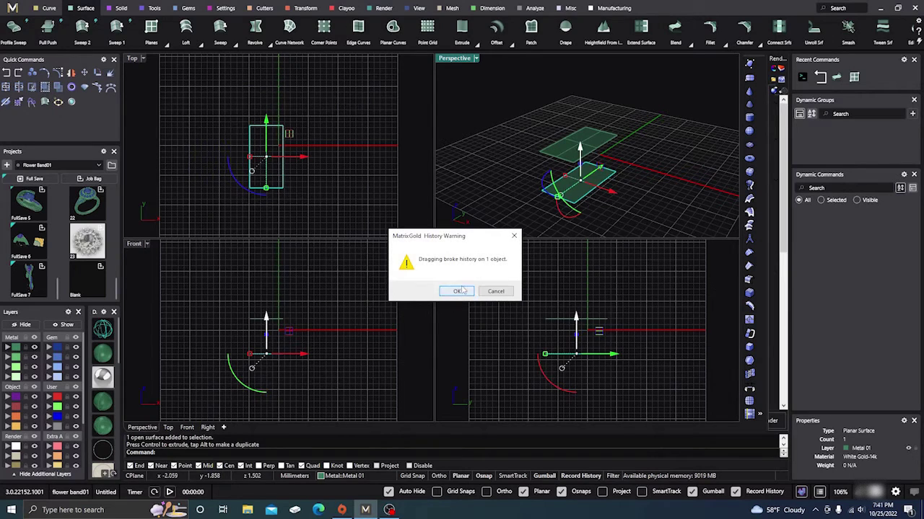
left_click(456, 291)
right_click_drag(495, 150, 515, 155)
left_click(515, 154)
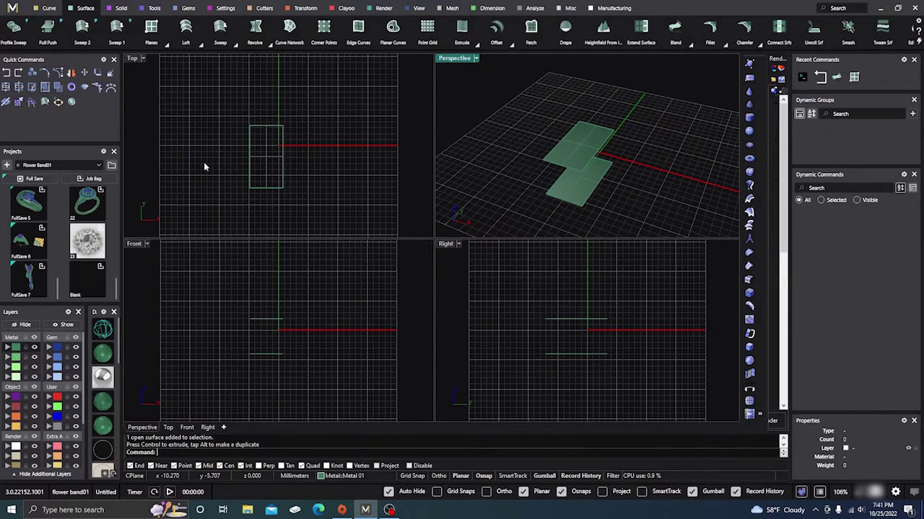
Step: Draw a straight line along X across the middle of the planes in the Top view, extending past both long edges
left_click(49, 9)
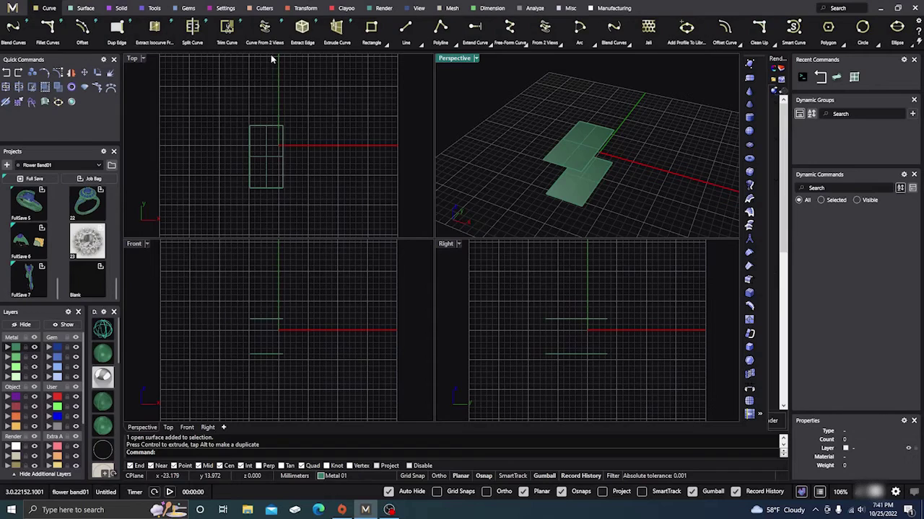
left_click(404, 28)
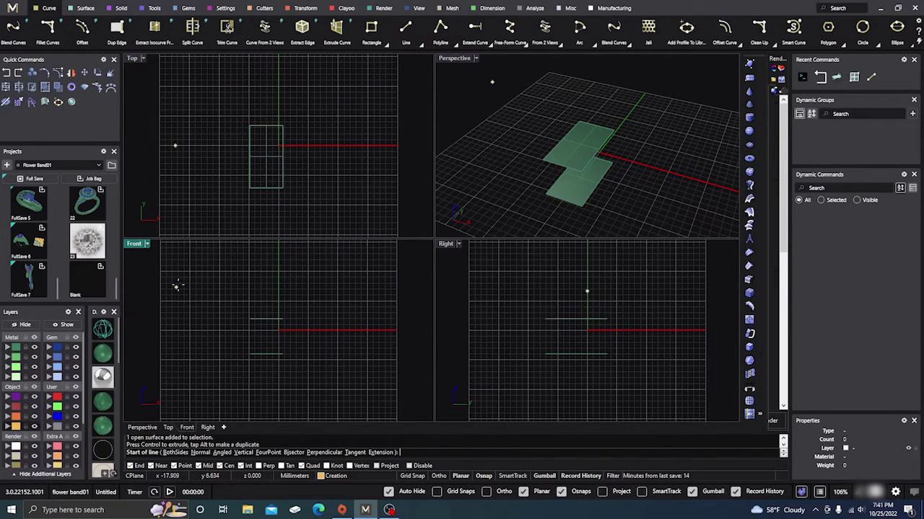
left_click(231, 159)
left_click(307, 159)
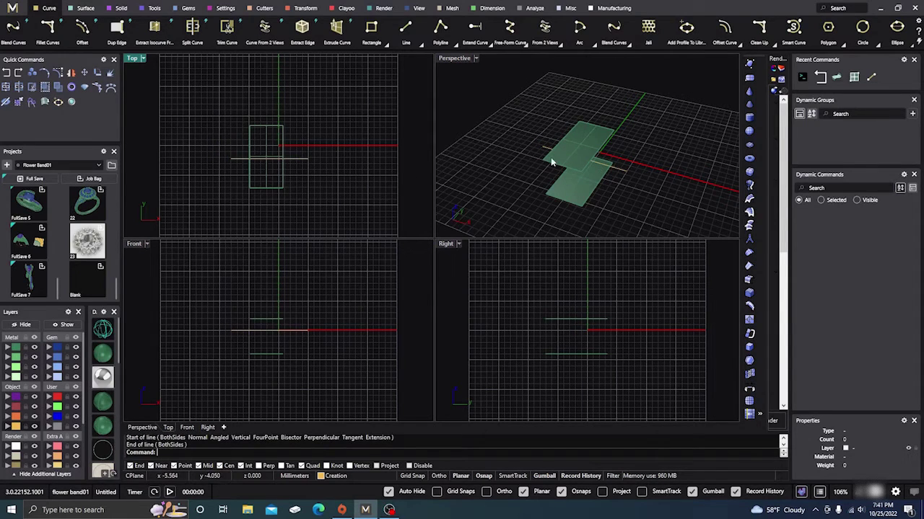
Step: Hide the upper plane, keeping the lower plane and the line in view
left_click(578, 141)
left_click(26, 326)
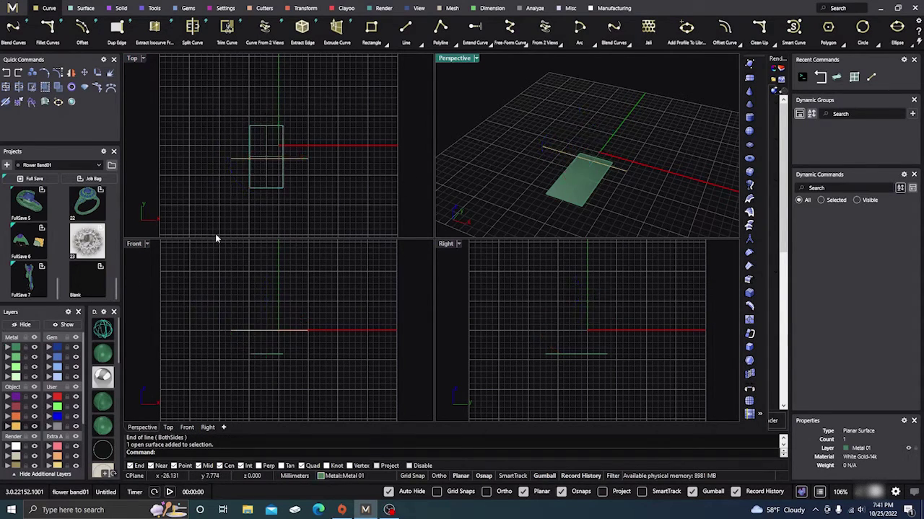
right_click_drag(488, 140, 476, 173)
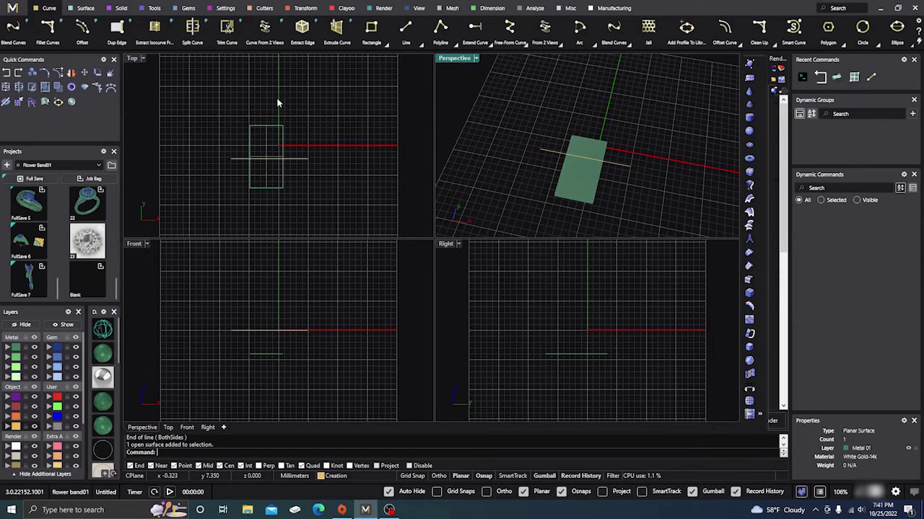
Step: Split the lower plane in two with the straight line across it, then delete the line
left_click(265, 143)
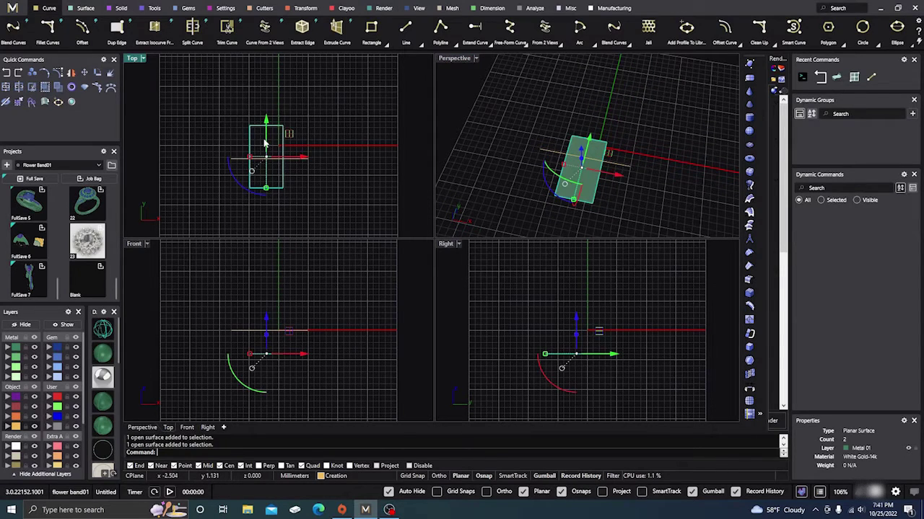
left_click(18, 88)
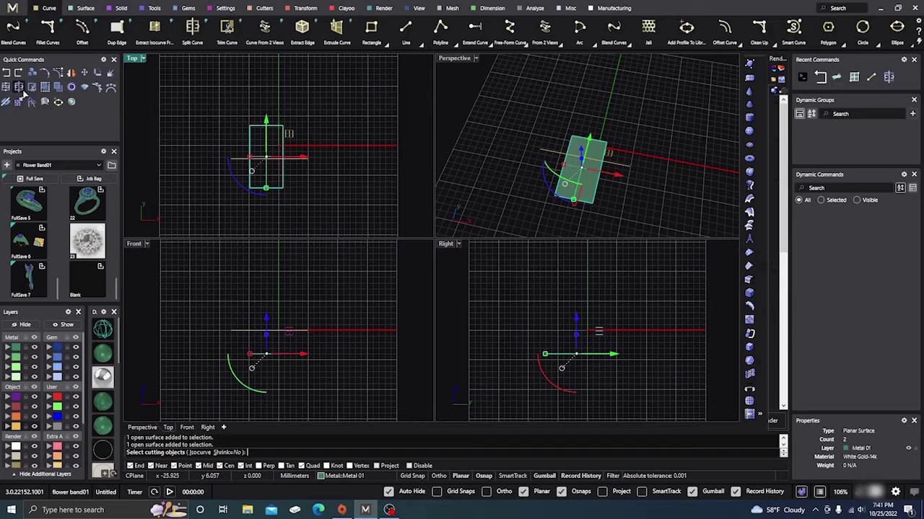
left_click(237, 159)
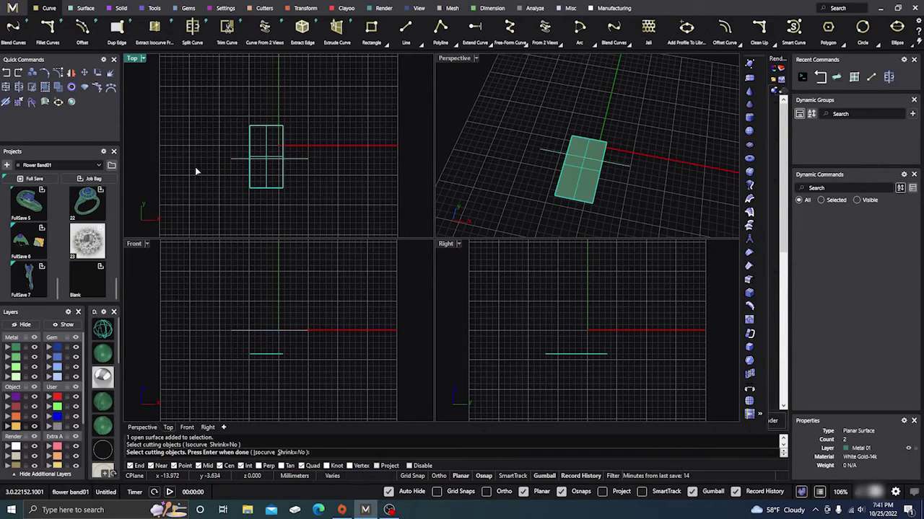
key("Return")
left_click(236, 160)
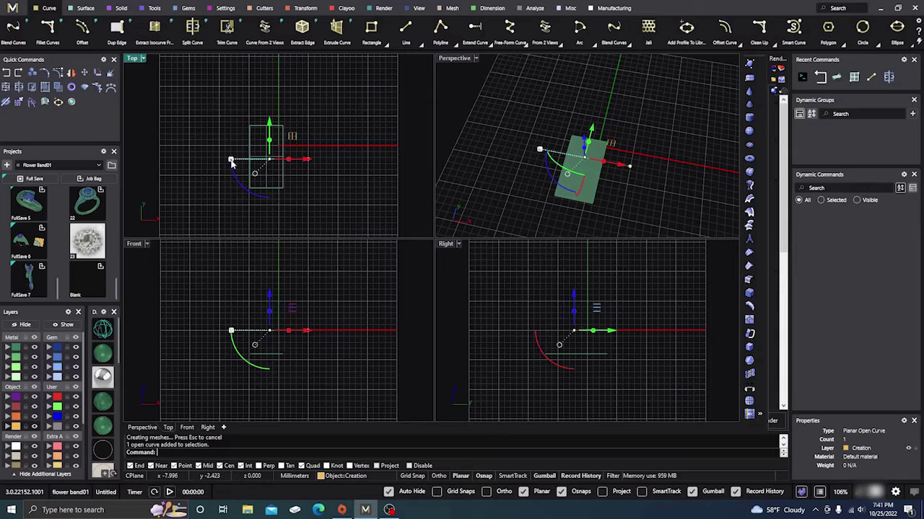
key("Delete")
Step: Check that the lower plane's halves select separately, and unhide the upper plane
left_click(268, 190)
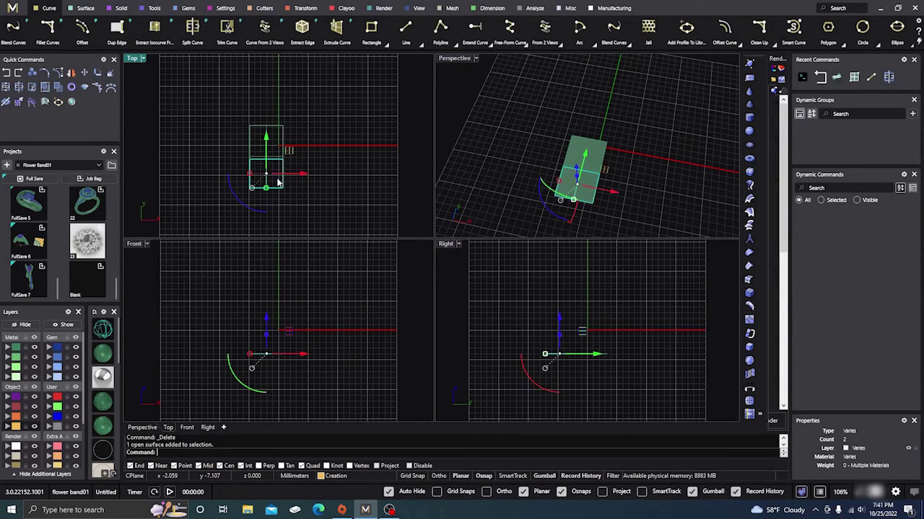
left_click(524, 190)
right_click_drag(524, 189, 503, 155)
right_click_drag(682, 152, 591, 168)
left_click(590, 168)
left_click(505, 127)
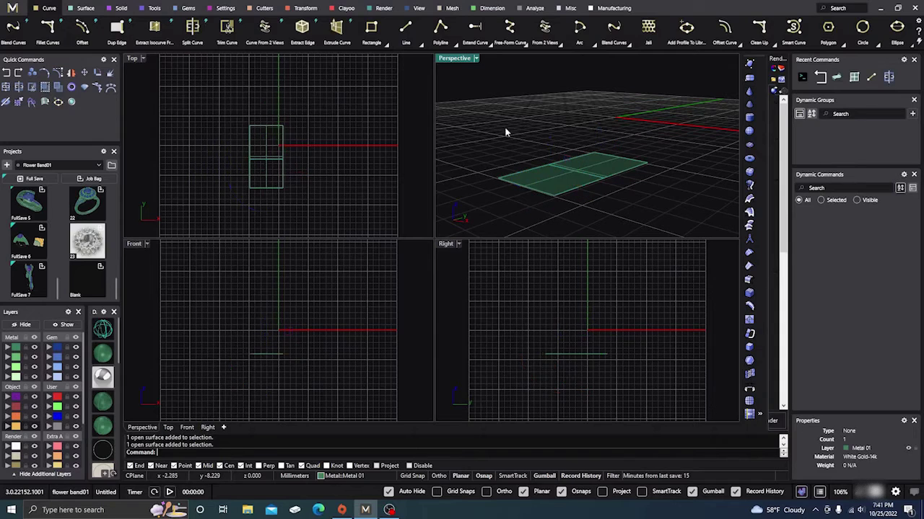
left_click(64, 325)
right_click_drag(531, 140, 578, 182)
right_click_drag(615, 215, 602, 204)
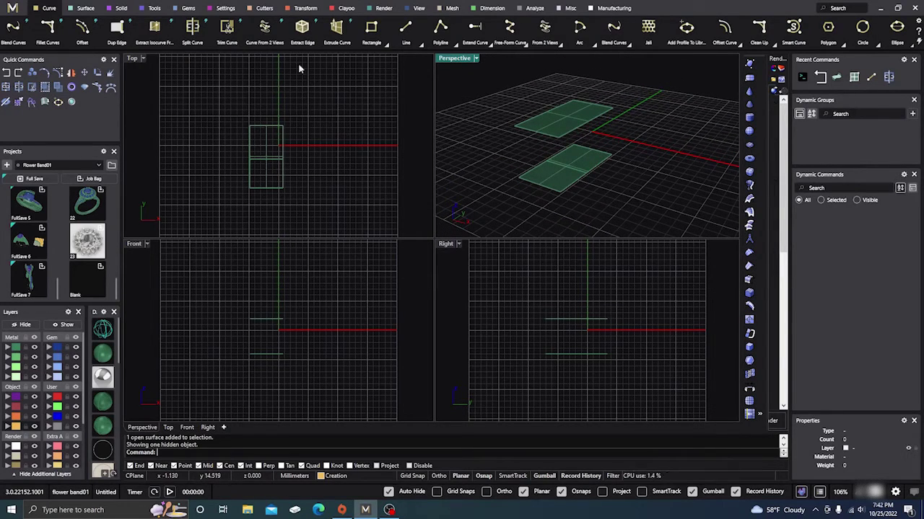
Step: Try a surface Blend from the upper plane's long edge to a single half of the split lower plane, and cancel it
left_click(83, 10)
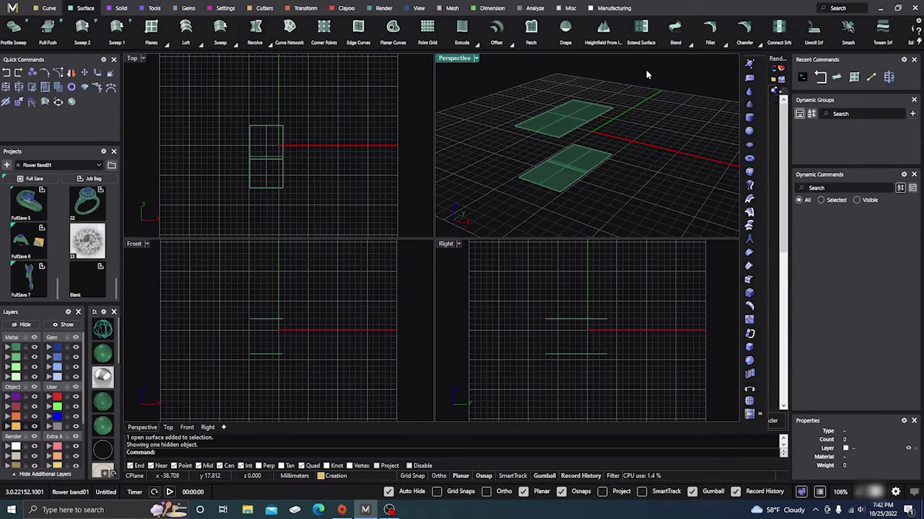
left_click(675, 29)
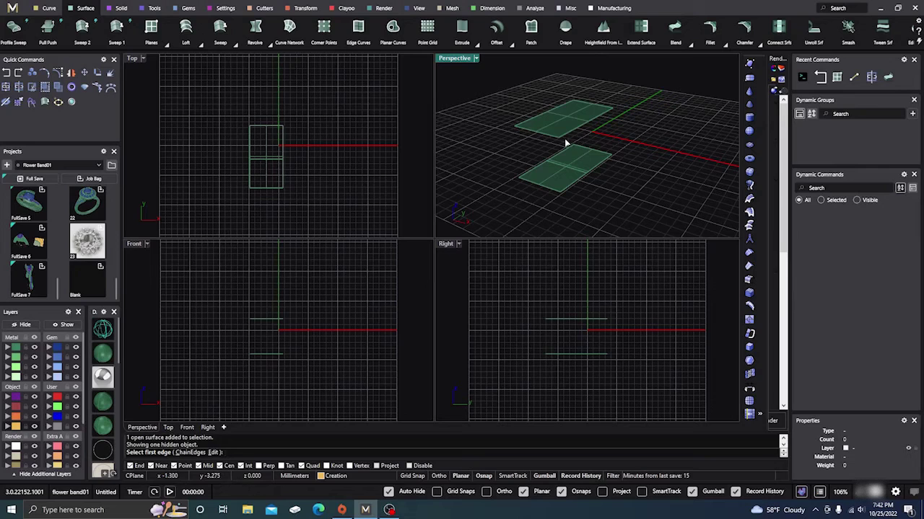
left_click(610, 114)
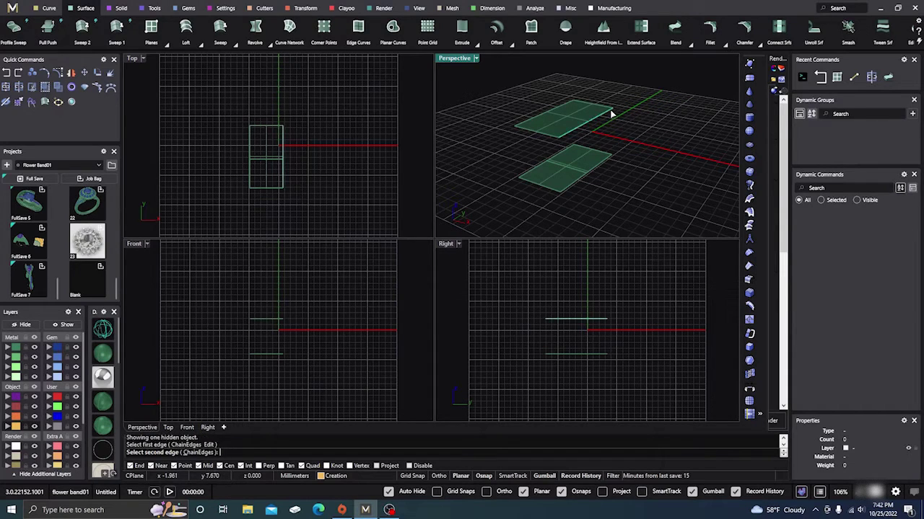
left_click(609, 158)
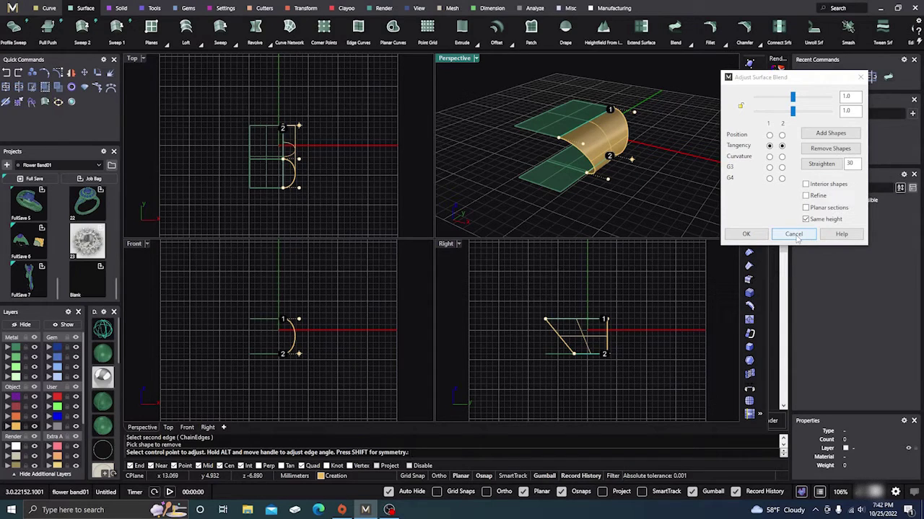
left_click(796, 236)
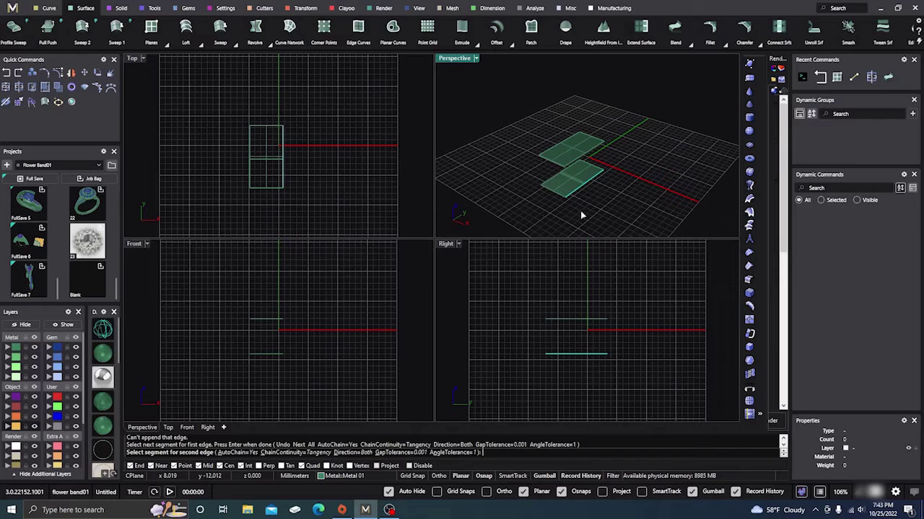
key("Escape")
left_click(567, 177)
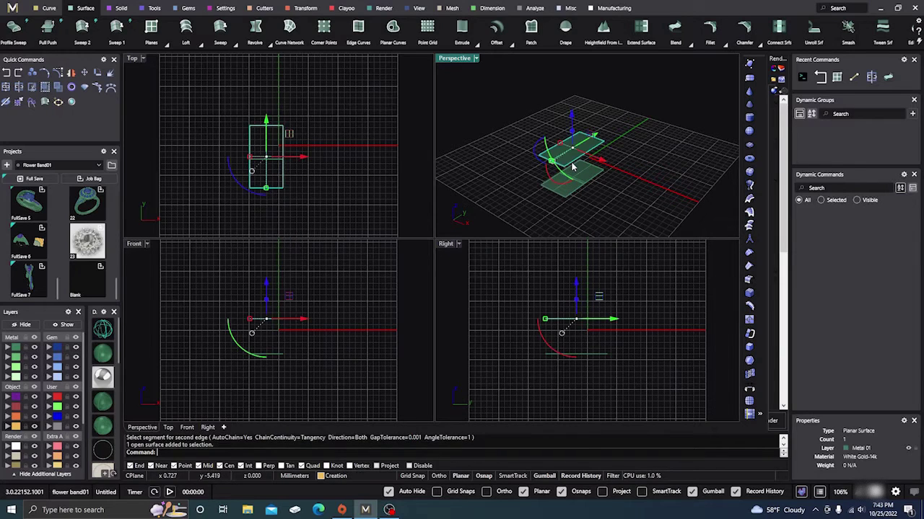
key("Escape")
Step: Try a surface Blend from the upper plane's long edge, using ChainEdges for the lower plane's split edge, and cancel it
left_click(675, 26)
left_click(592, 154)
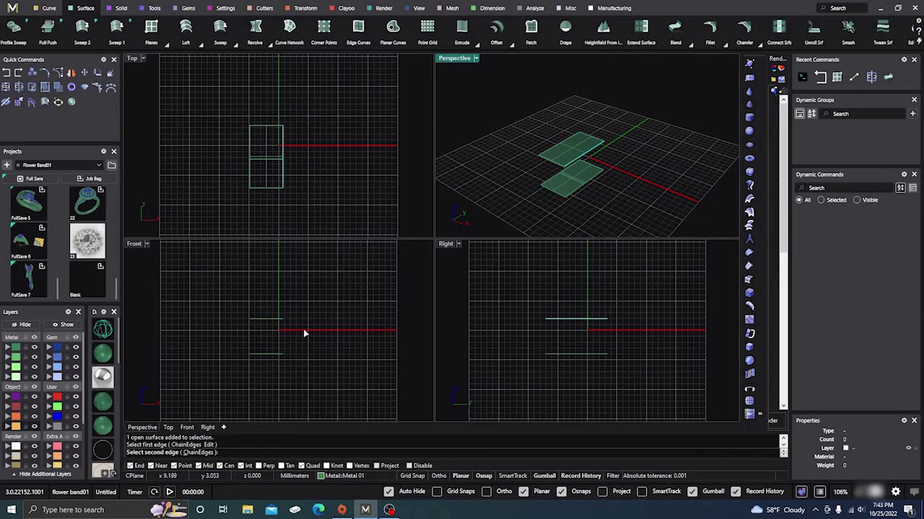
left_click(200, 454)
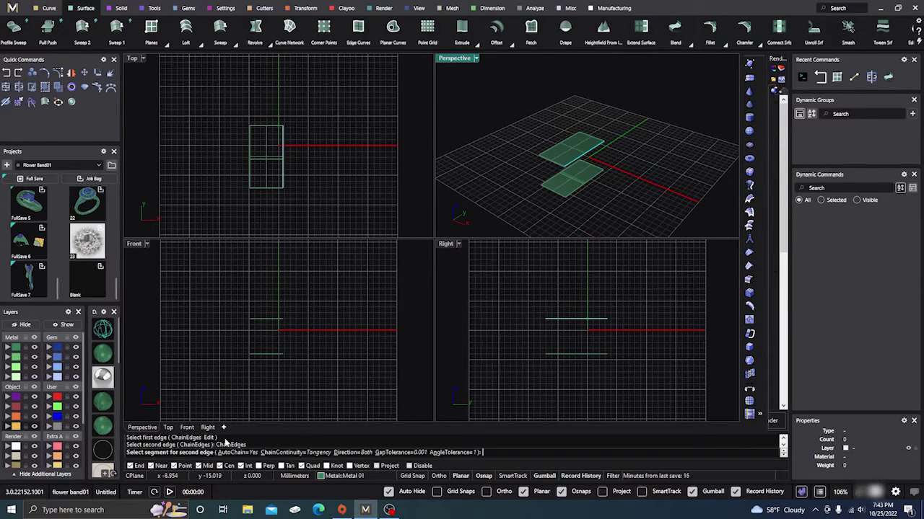
left_click(577, 192)
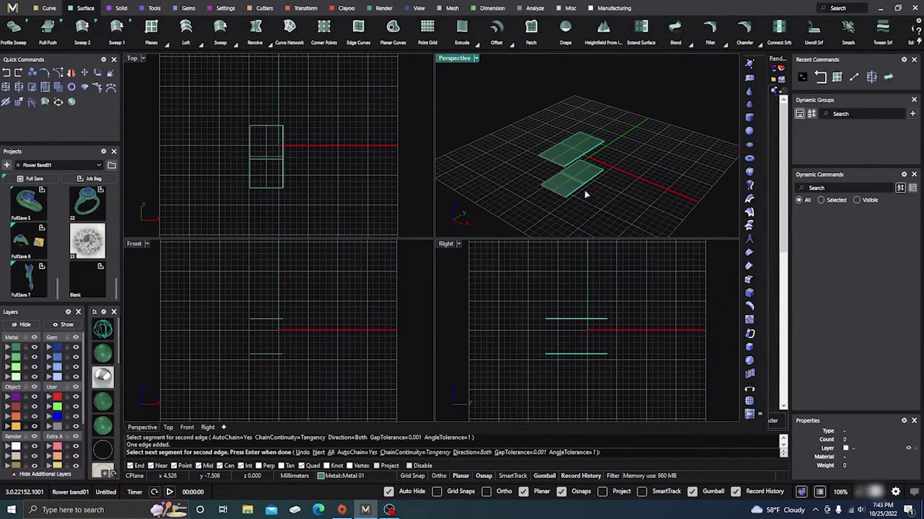
key("Return")
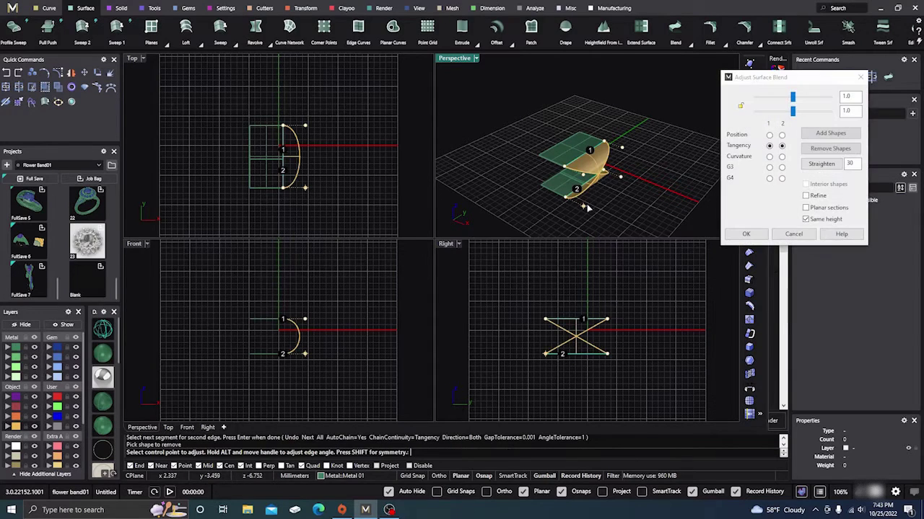
left_click(793, 233)
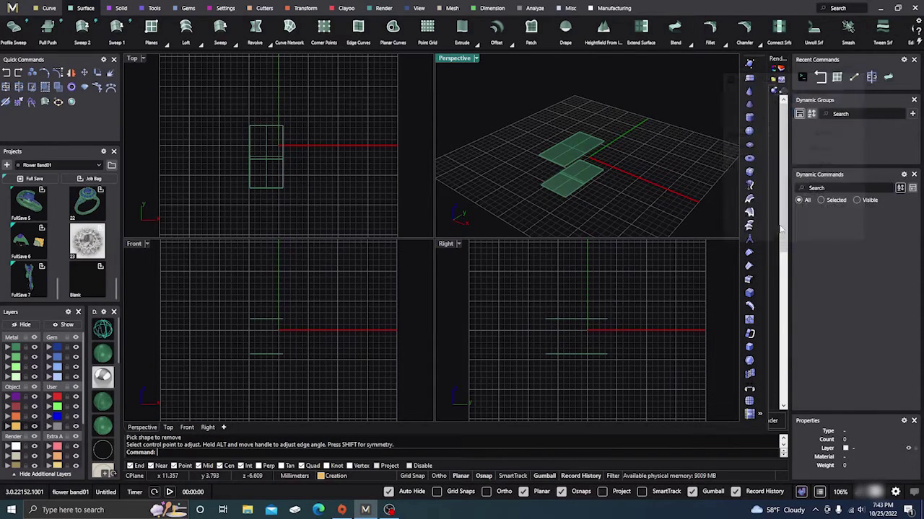
Step: Retry the ChainEdges blend, picking the upper edge near its far end and the lower edge near its front end, and cancel it
left_click(678, 37)
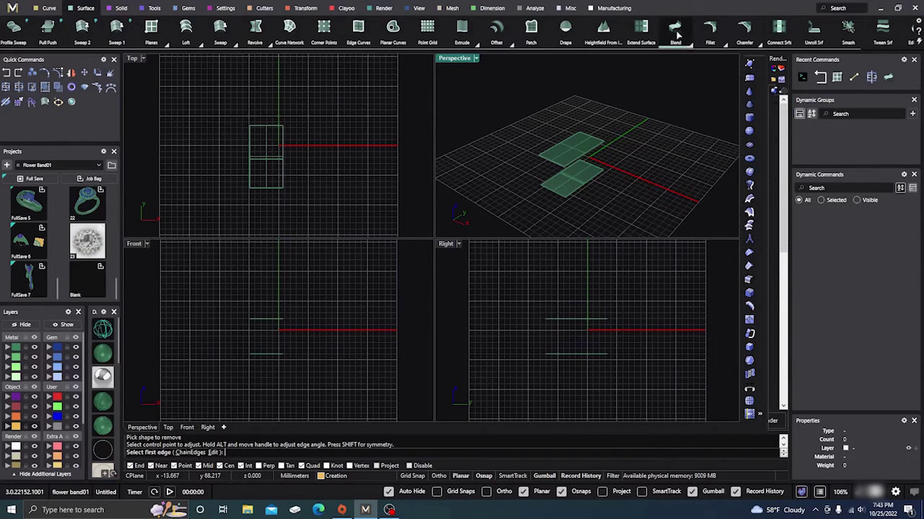
left_click(597, 151)
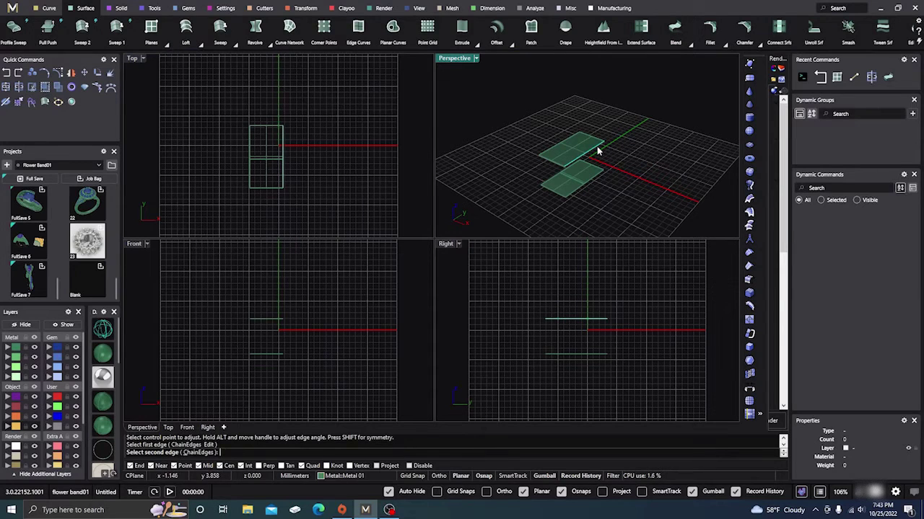
left_click(196, 452)
left_click(576, 196)
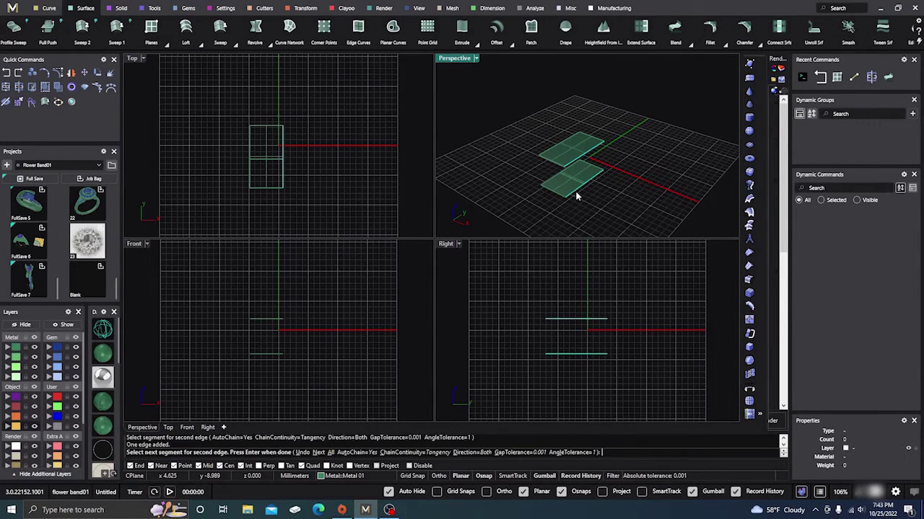
key("Return")
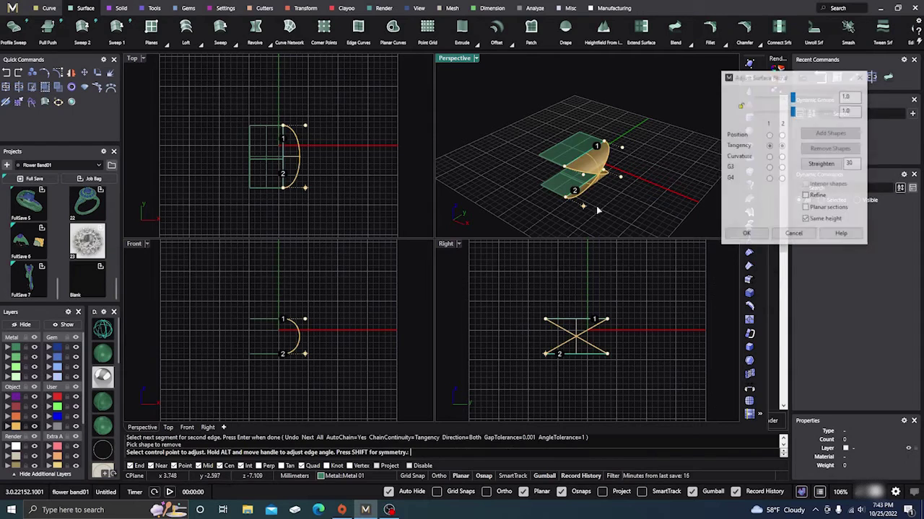
left_click(789, 234)
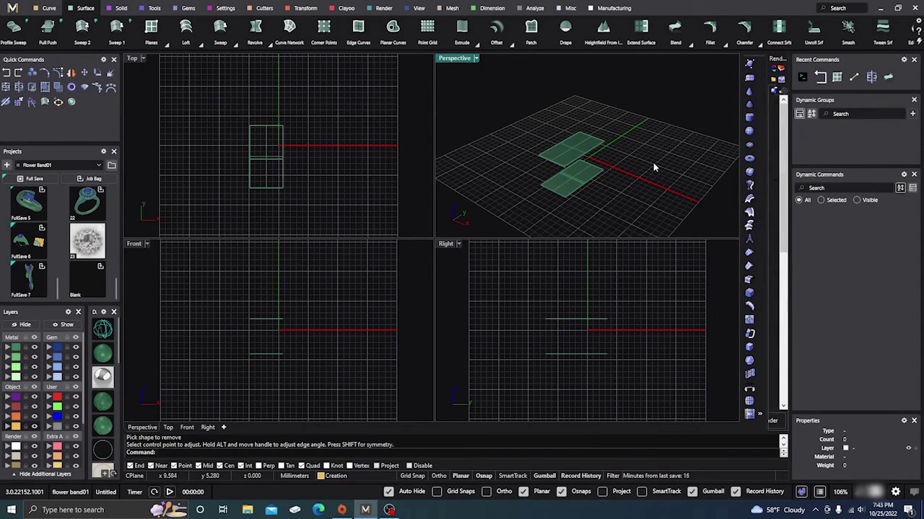
Step: Preview a ChainEdges surface Blend, picking both the upper and lower long edges near their far ends
key("Return")
scroll(616, 167, "up", 2)
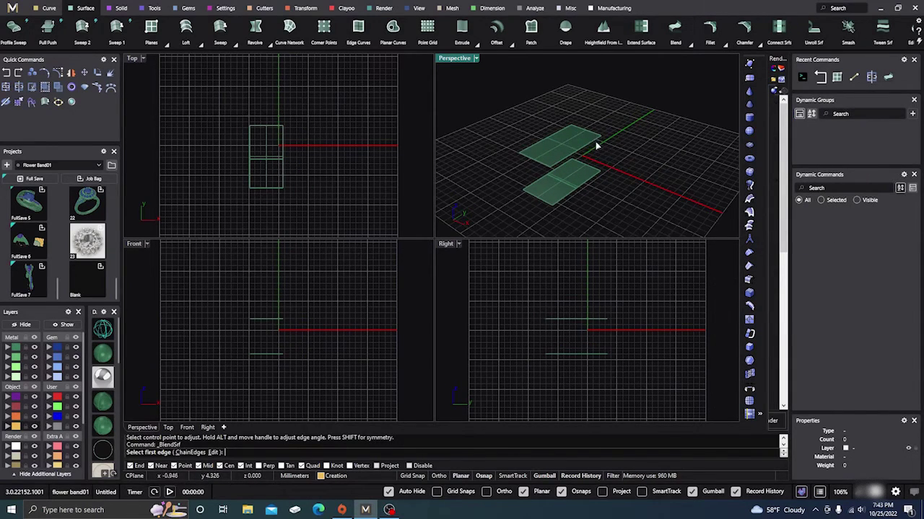
left_click(596, 144)
left_click(199, 453)
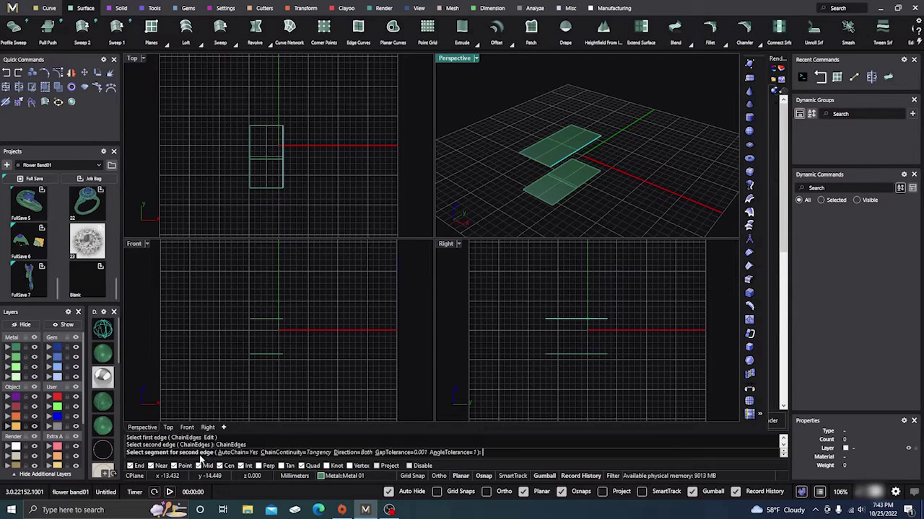
left_click(599, 178)
key("Return")
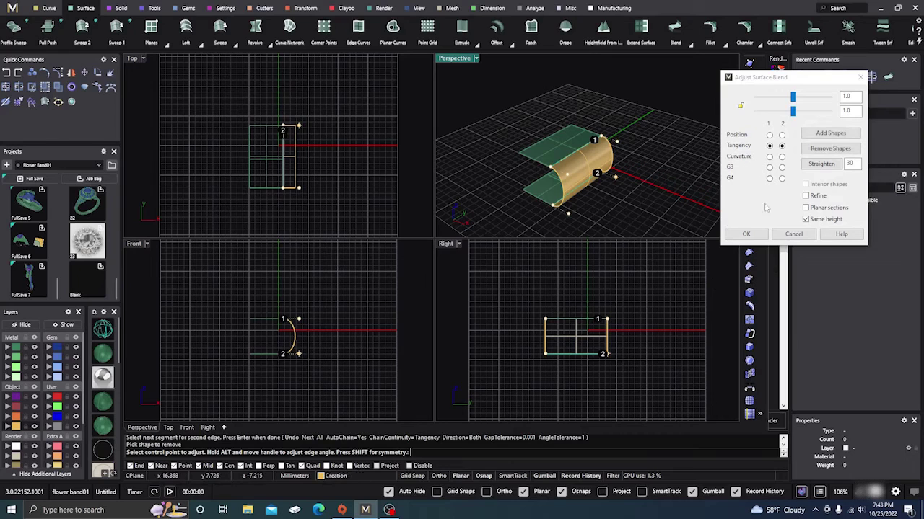
Step: Lock the two blend sliders together, raise both to 1.647, inspect the preview, and cancel the blend
left_click(740, 108)
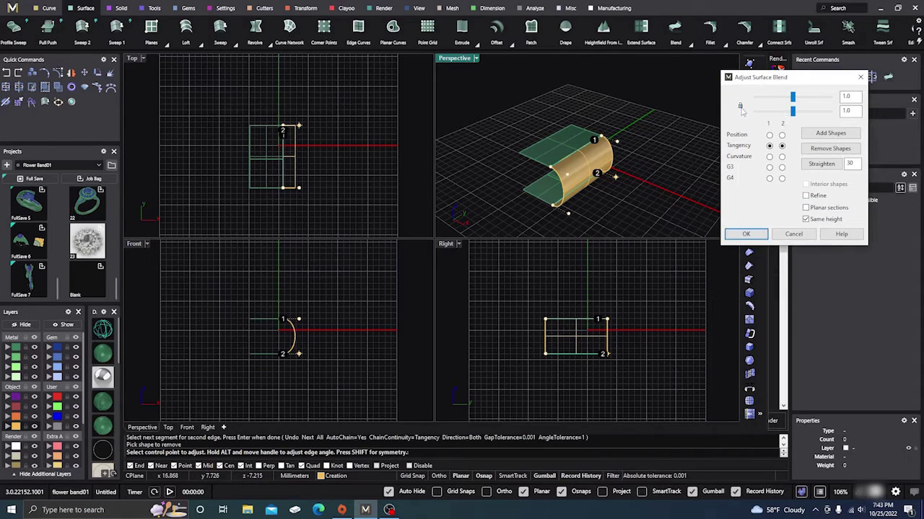
left_click_drag(793, 115, 807, 121)
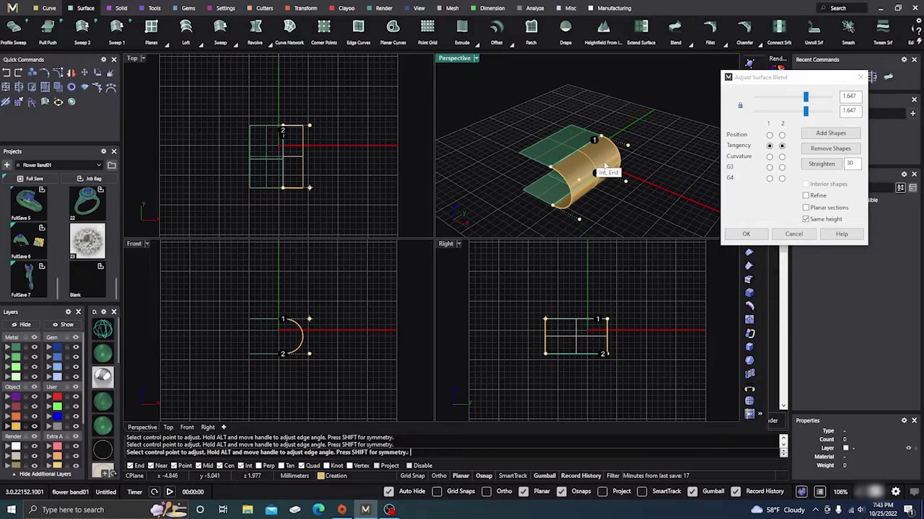
right_click_drag(580, 129, 570, 206)
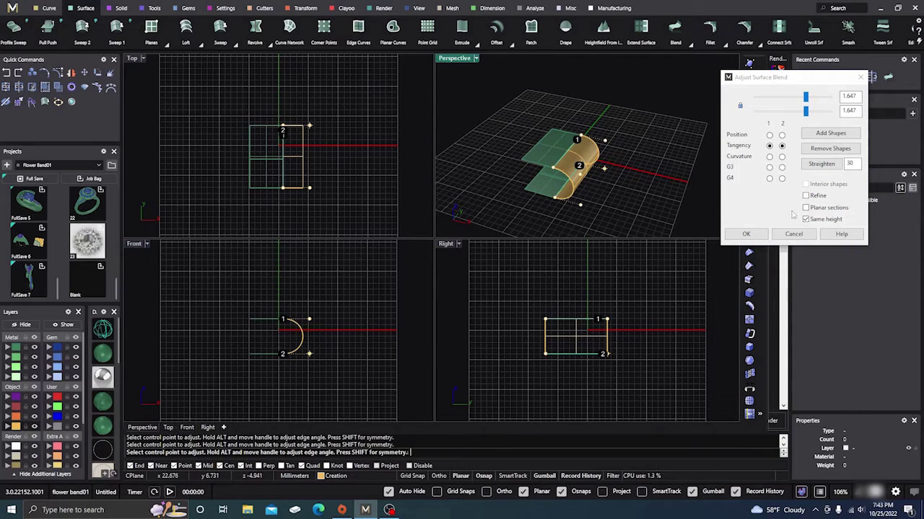
left_click(793, 235)
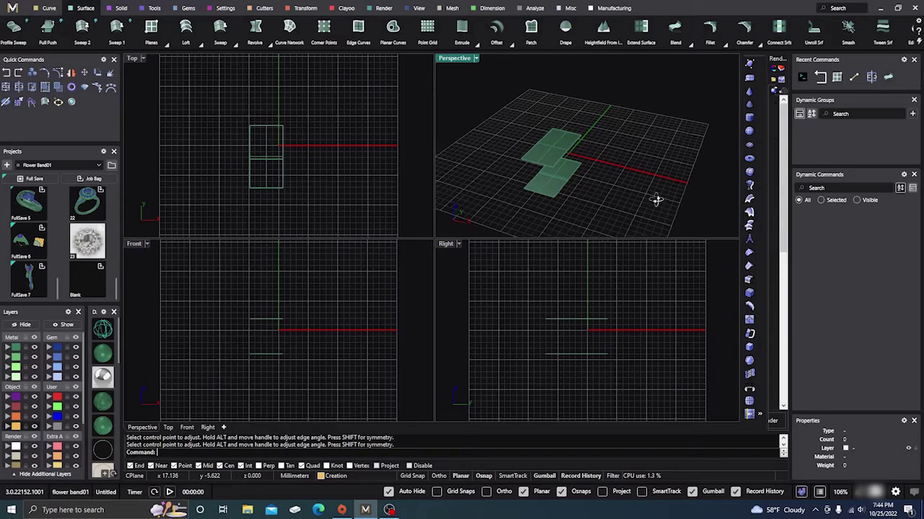
Step: Demonstrate a twisted ChainEdges blend by picking the upper and lower long edges near opposite ends, and cancel it
right_click_drag(659, 200, 653, 177)
left_click(674, 29)
left_click(581, 143)
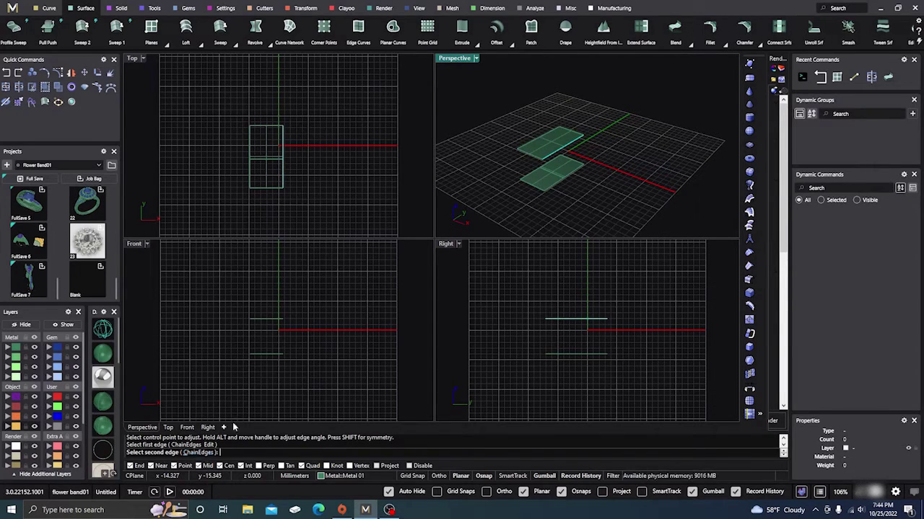
left_click(207, 452)
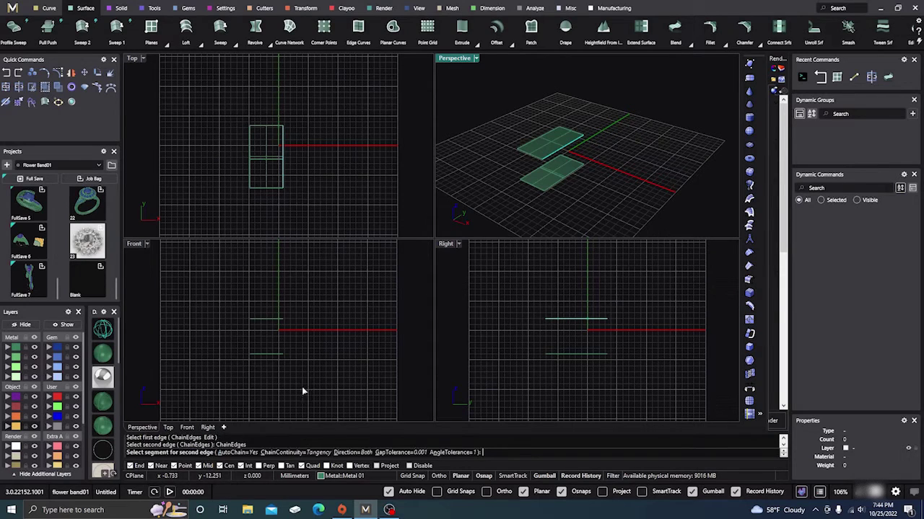
left_click(551, 191)
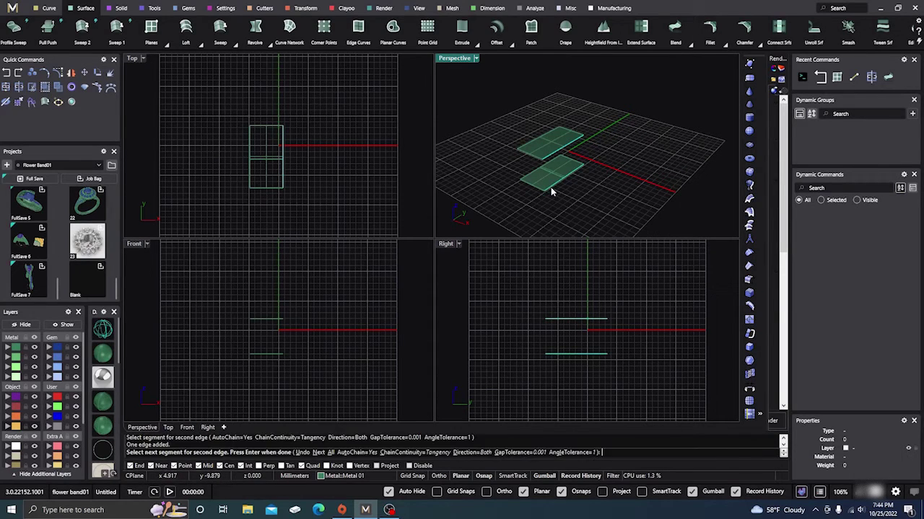
key("Return")
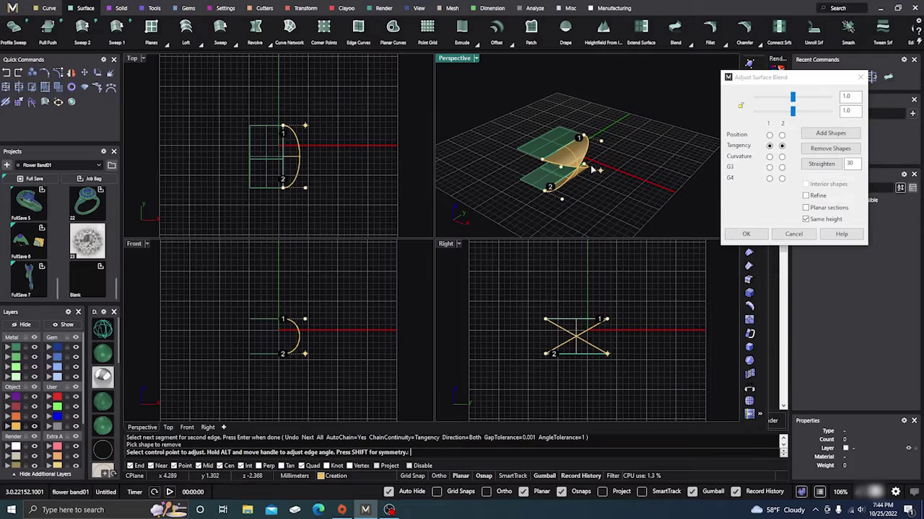
left_click(794, 234)
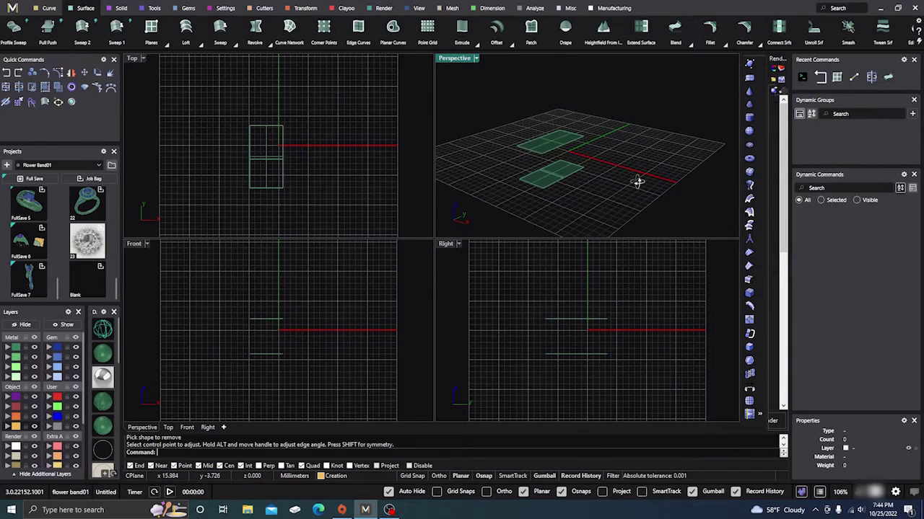
Step: Preview a surface Blend without ChainEdges from the upper plane's long edge to the far segment of the split lower edge, and cancel it
scroll(637, 182, "down", 3)
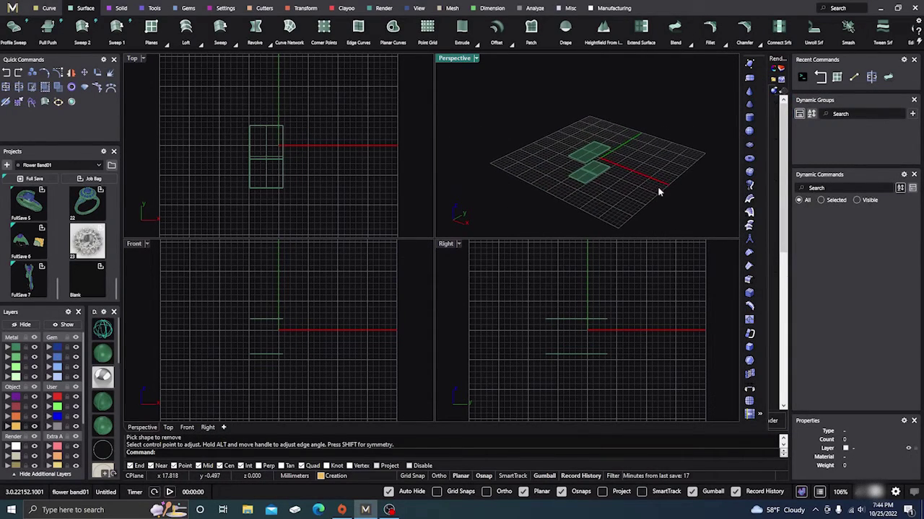
scroll(633, 184, "up", 3)
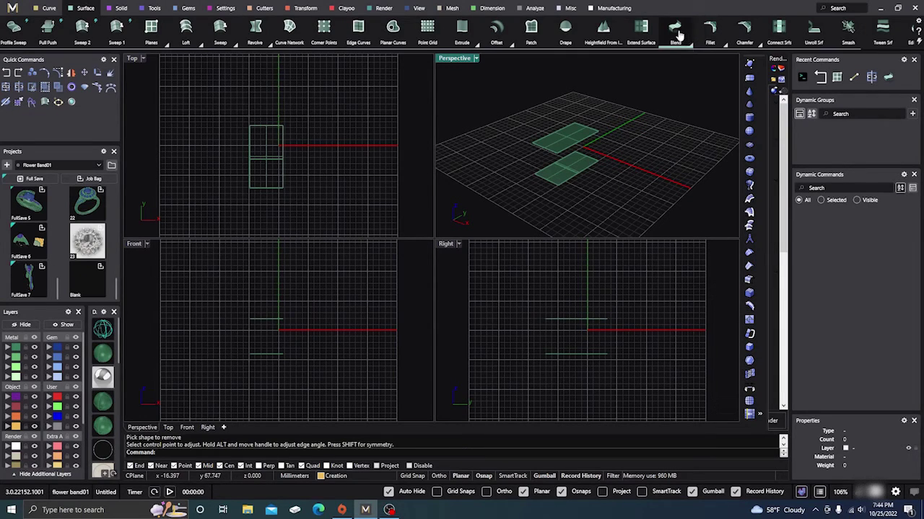
left_click(594, 138)
key("Return")
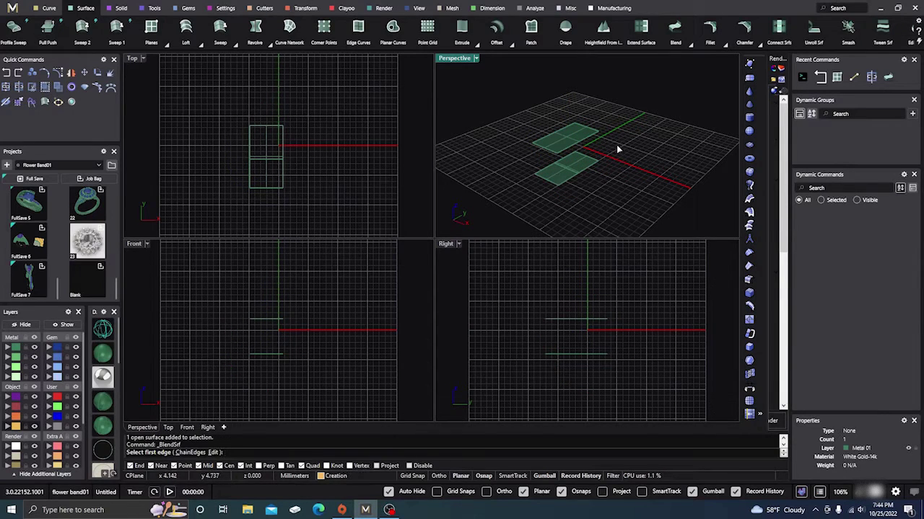
left_click(596, 139)
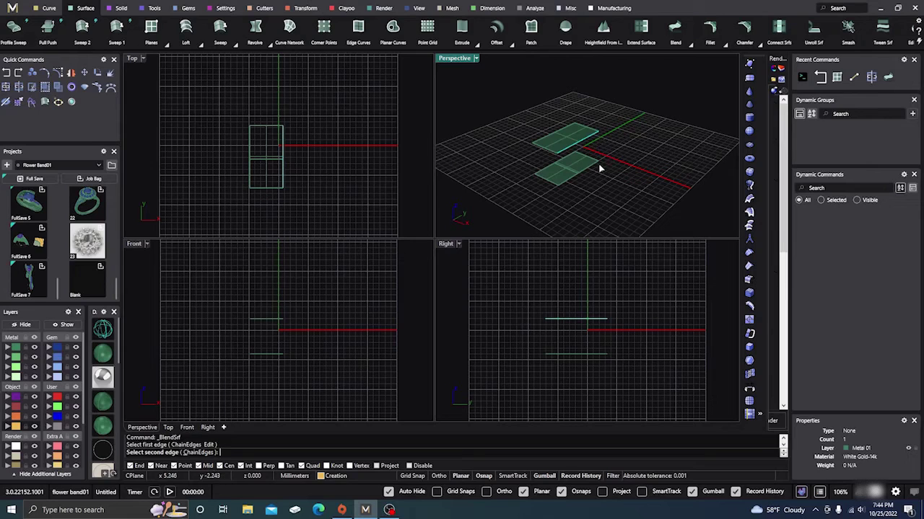
left_click(598, 166)
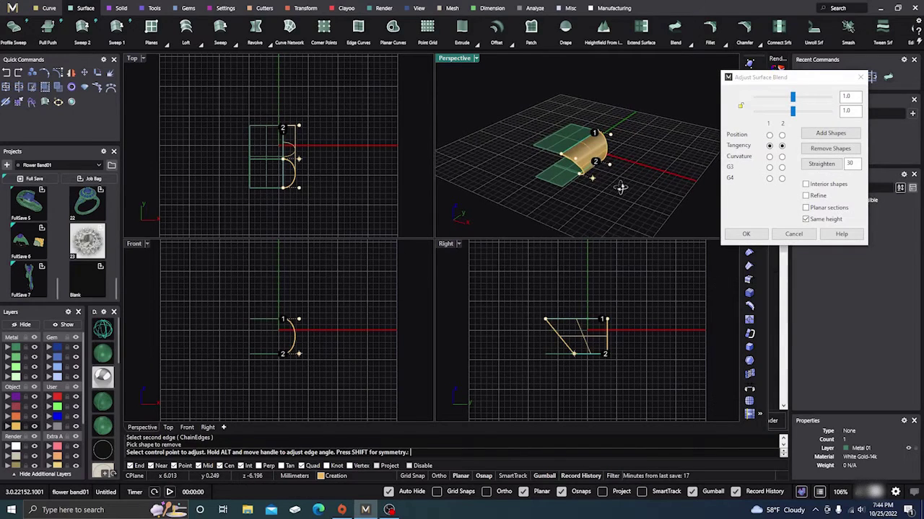
right_click_drag(674, 202, 676, 205)
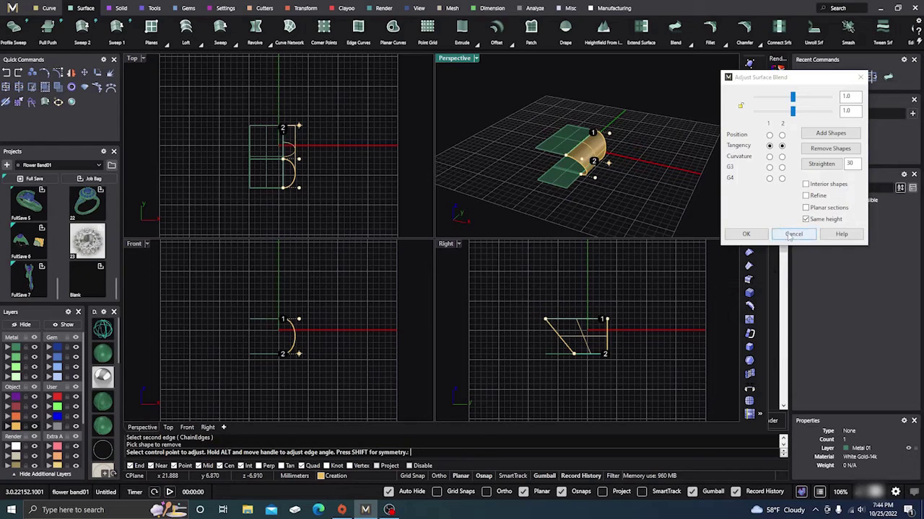
left_click(793, 234)
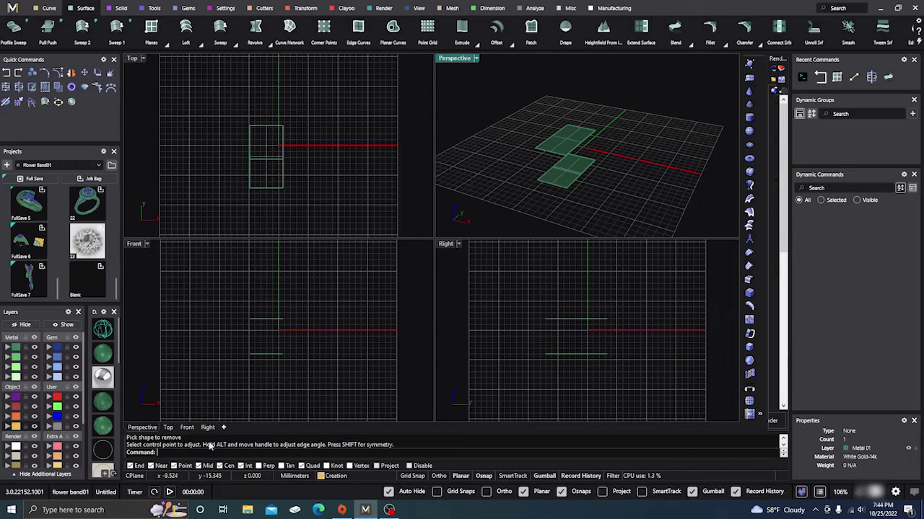
Step: Delete the three plane surfaces and draw a wavy five-point curve on the negative X side of the Top view
left_click_drag(615, 195, 494, 104)
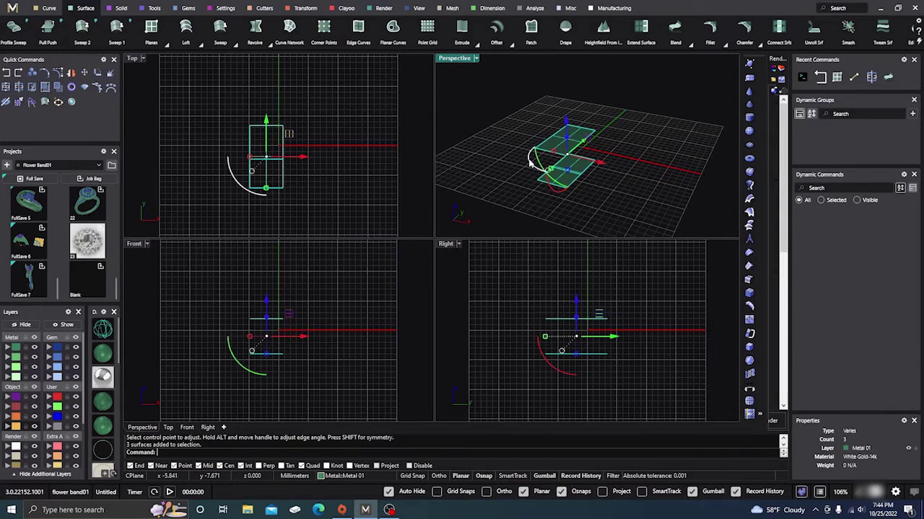
key("Delete")
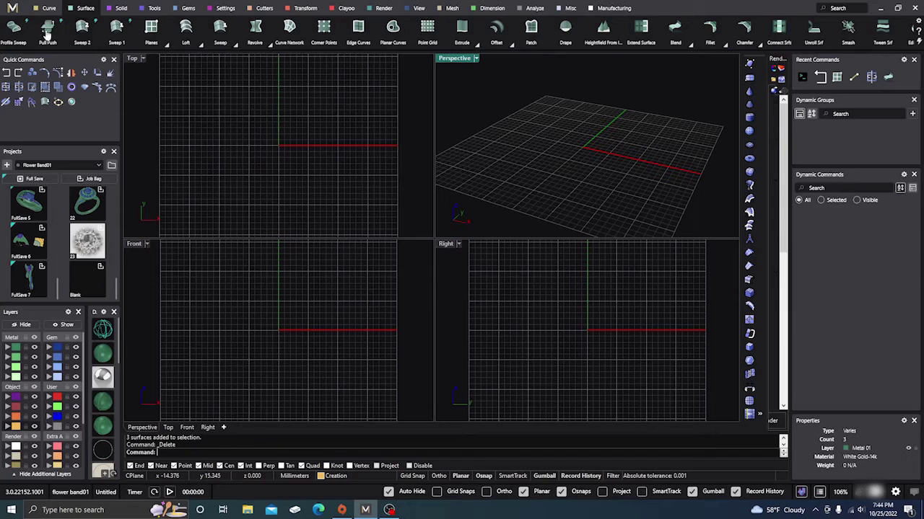
left_click(48, 10)
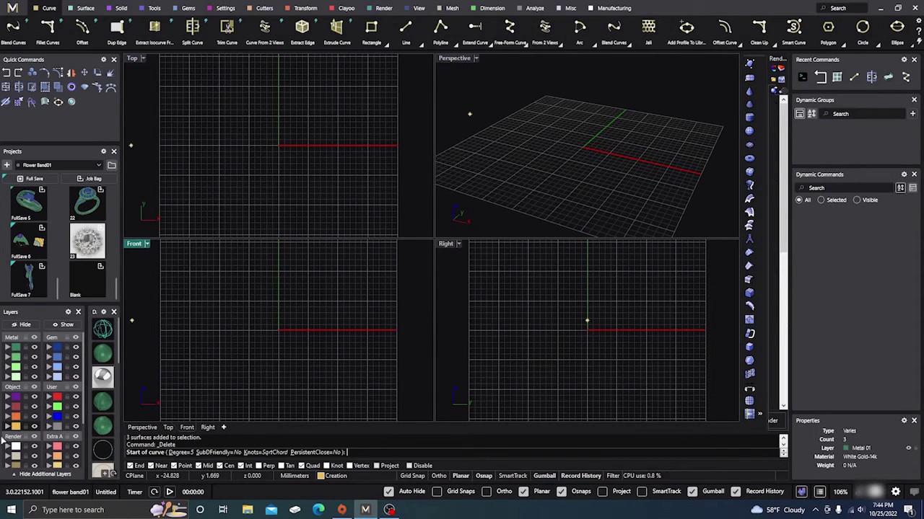
left_click(219, 182)
left_click(243, 157)
left_click(228, 132)
left_click(249, 109)
left_click(246, 87)
key("Return")
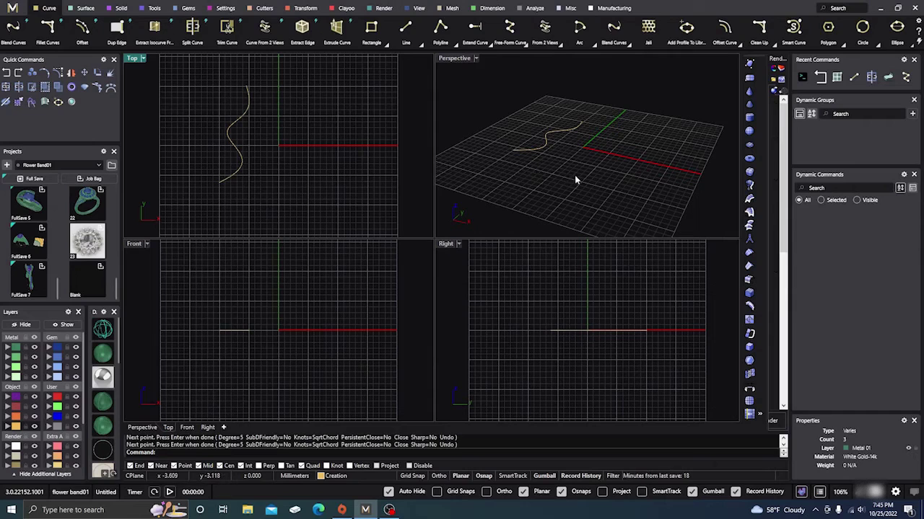
Step: Draw a second wavy curve through six points on the positive X side of the Top view, roughly alongside the first
right_click(313, 195)
left_click(325, 183)
left_click(307, 166)
left_click(322, 156)
left_click(325, 136)
left_click(317, 115)
left_click(334, 97)
key("Return")
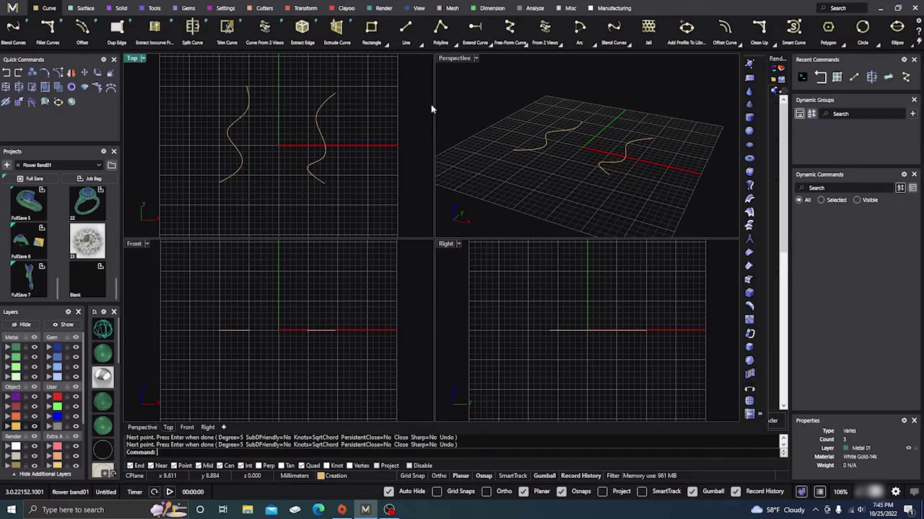
right_click_drag(575, 189, 596, 149)
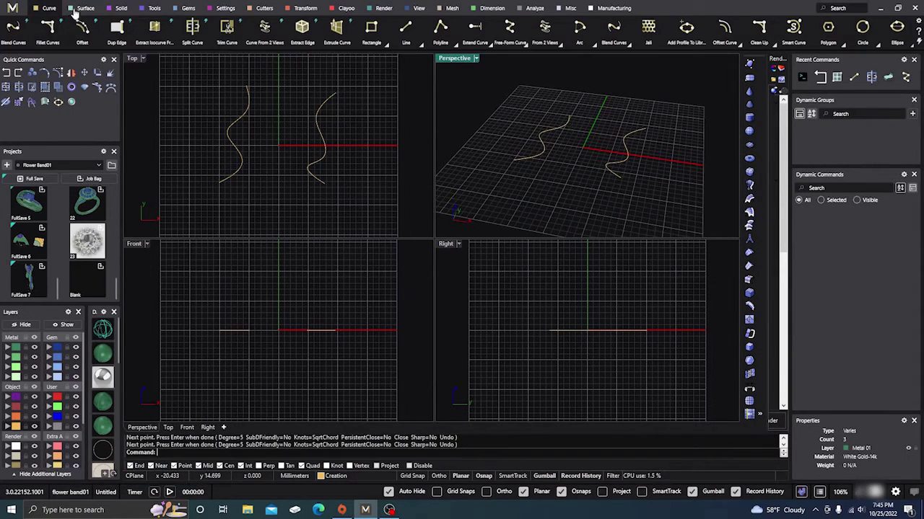
left_click(92, 8)
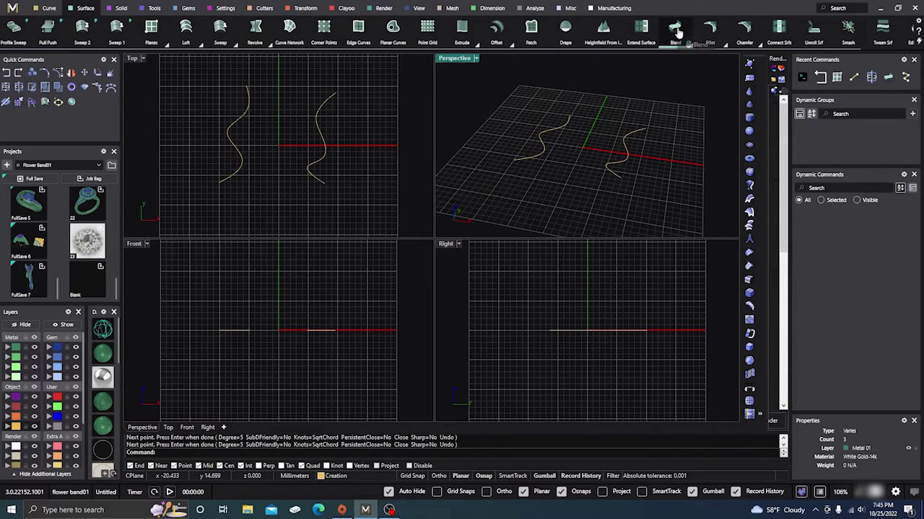
left_click(675, 27)
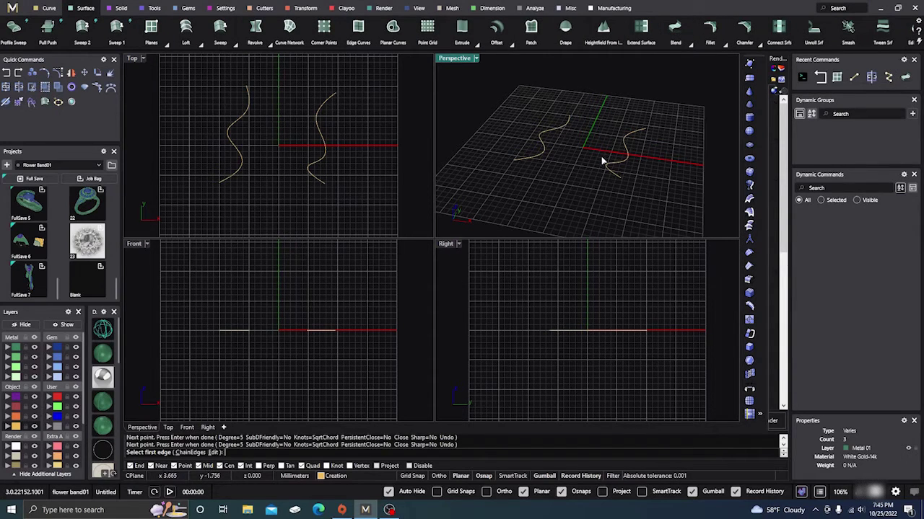
key("Escape")
Step: Raise the second wavy curve vertically along Z so it sits above the construction plane, and clear the selection
left_click(547, 154)
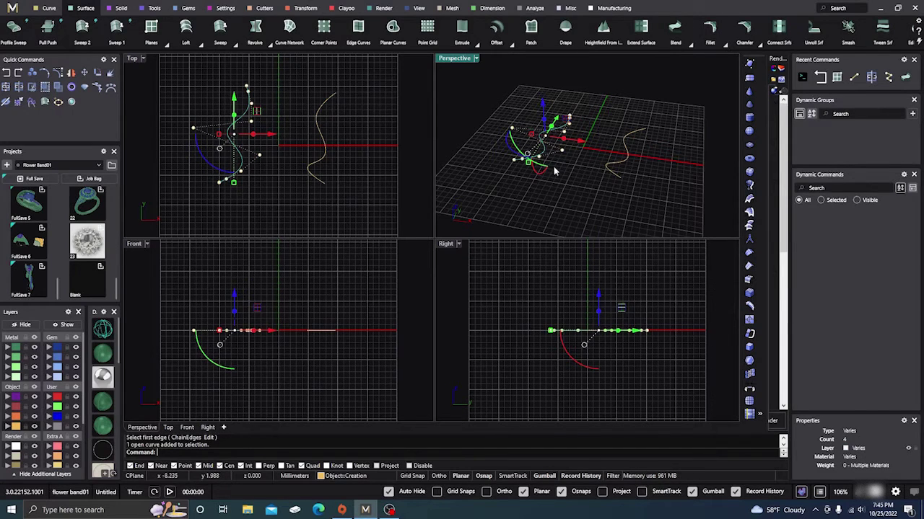
left_click_drag(501, 160, 608, 166)
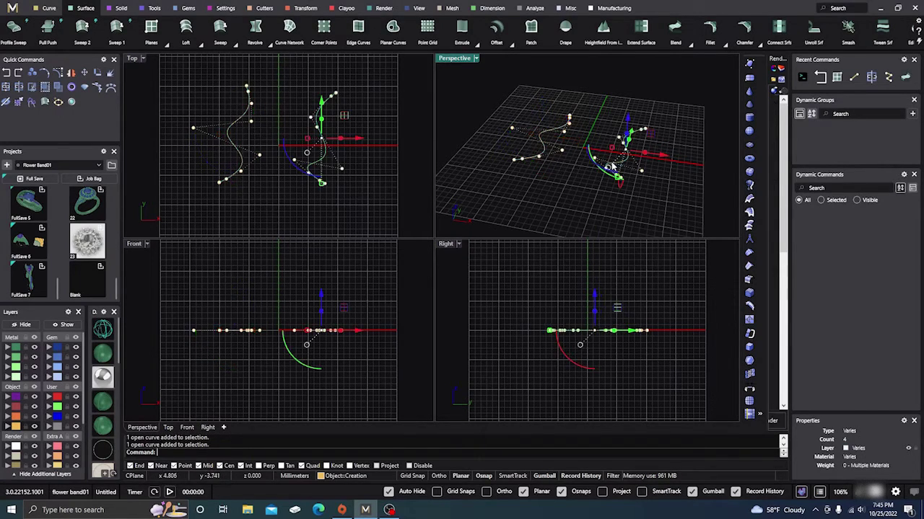
left_click_drag(624, 128, 629, 87)
key("Escape")
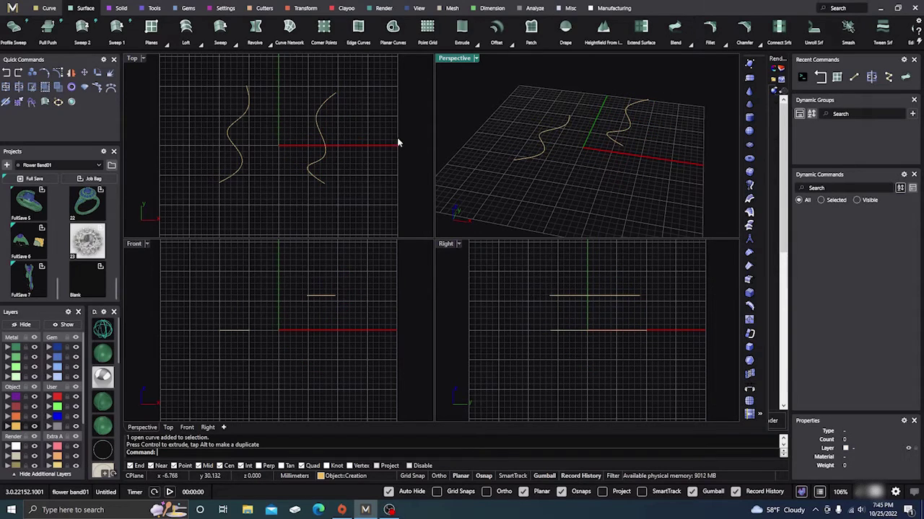
Step: Extrude the first wavy curve vertically to both sides by about 3.3 mm, with Output=Surface and DeleteInput=No
left_click(120, 8)
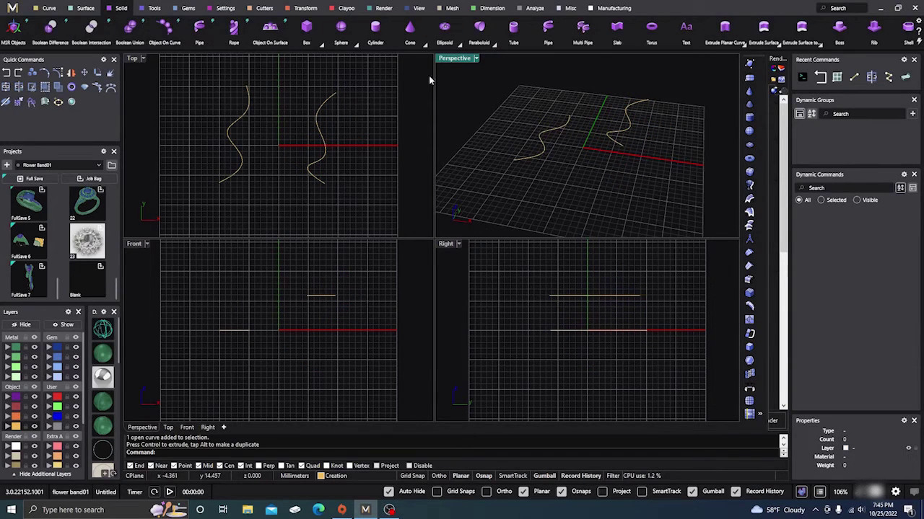
left_click(742, 45)
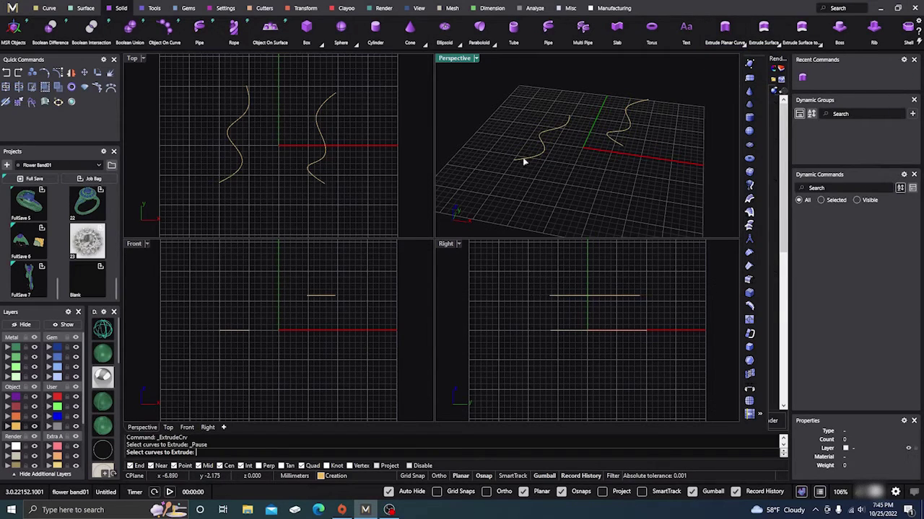
left_click(532, 158)
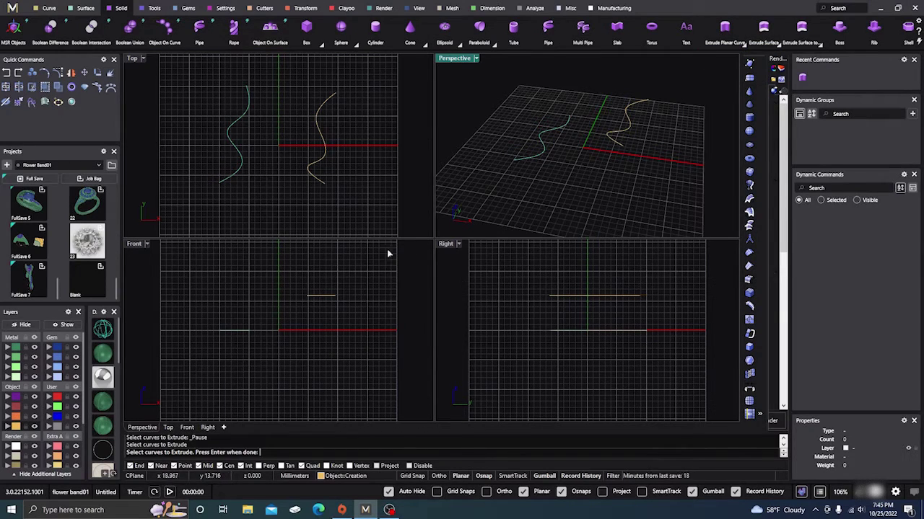
key("Return")
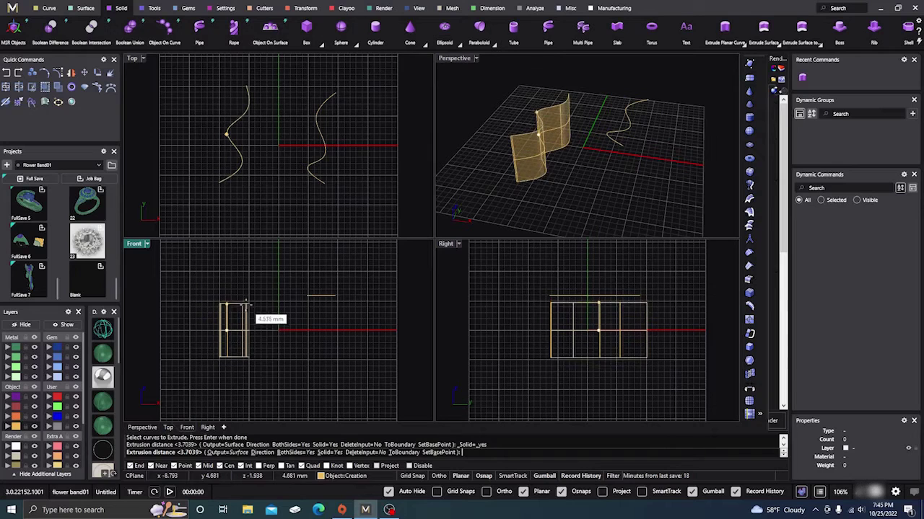
left_click(265, 302)
Step: Extrude the raised wavy curve vertically to both sides, to a height similar to the first extrusion
right_click(601, 189)
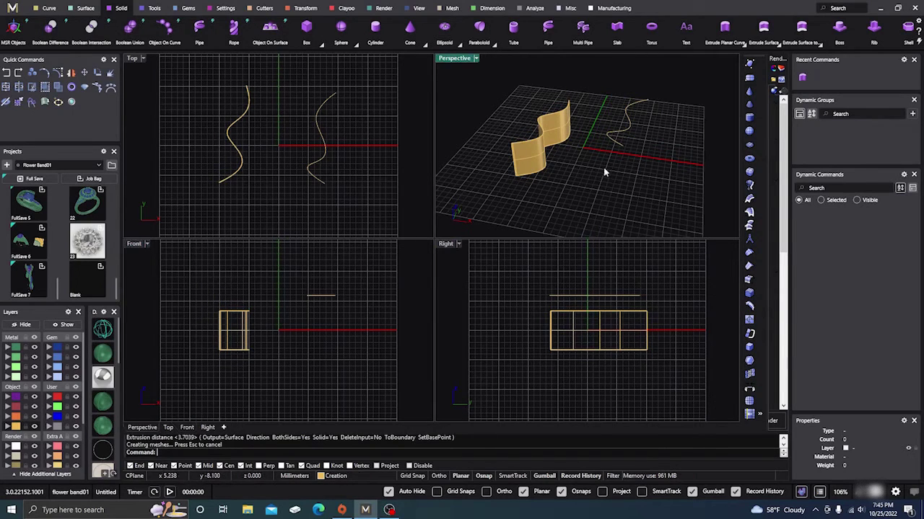
left_click(622, 133)
key("Return")
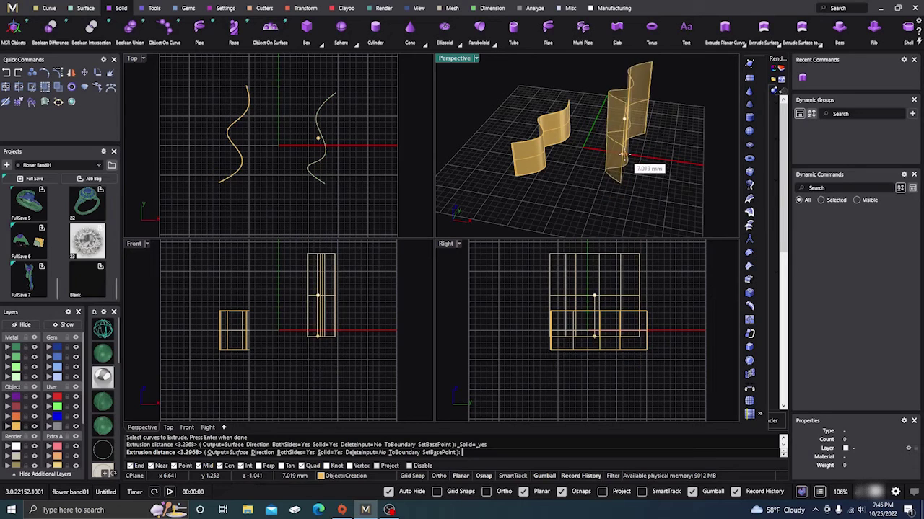
left_click(341, 313)
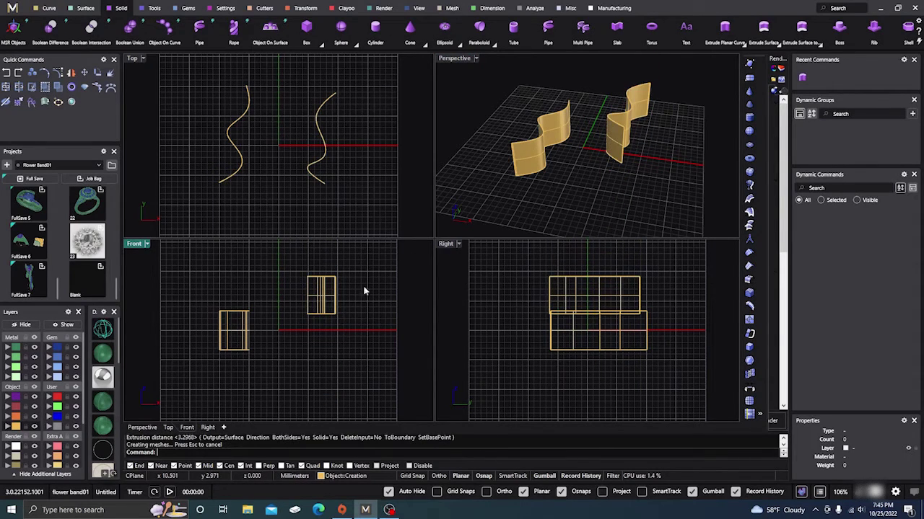
Step: Move both wavy extrusions and the raised curve to the Metal 01 layer, and clear the selection
left_click(475, 121)
left_click(604, 149)
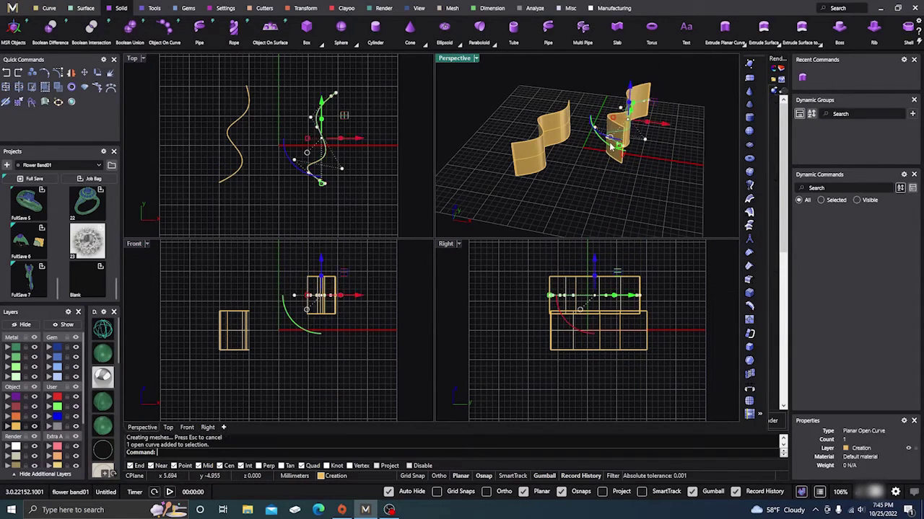
left_click(527, 177, "shift")
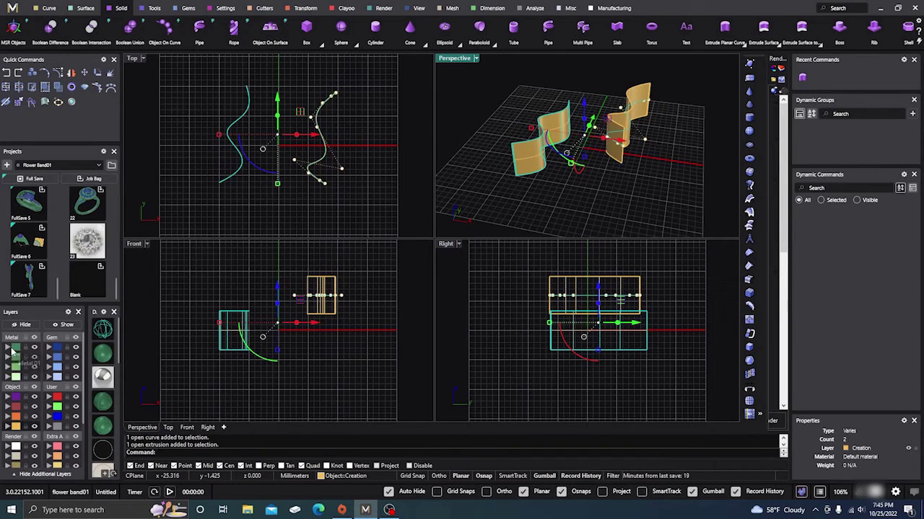
left_click(14, 350)
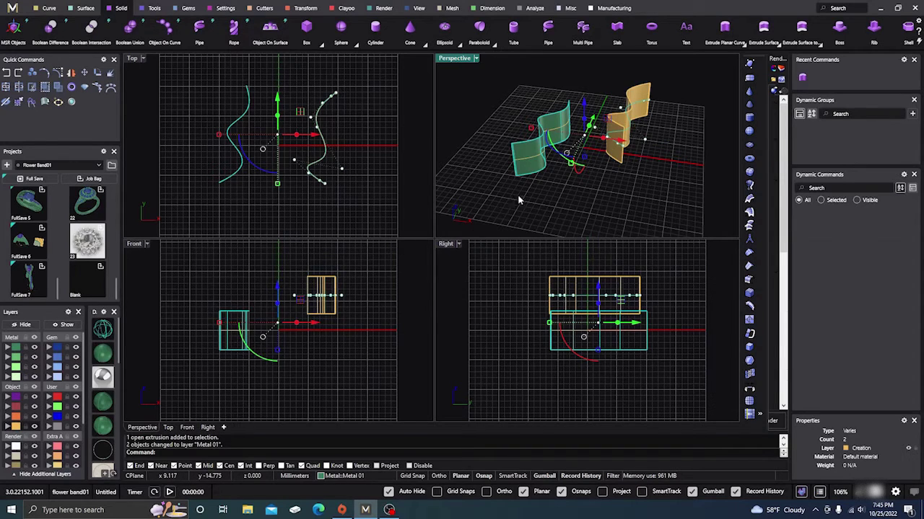
left_click(608, 157)
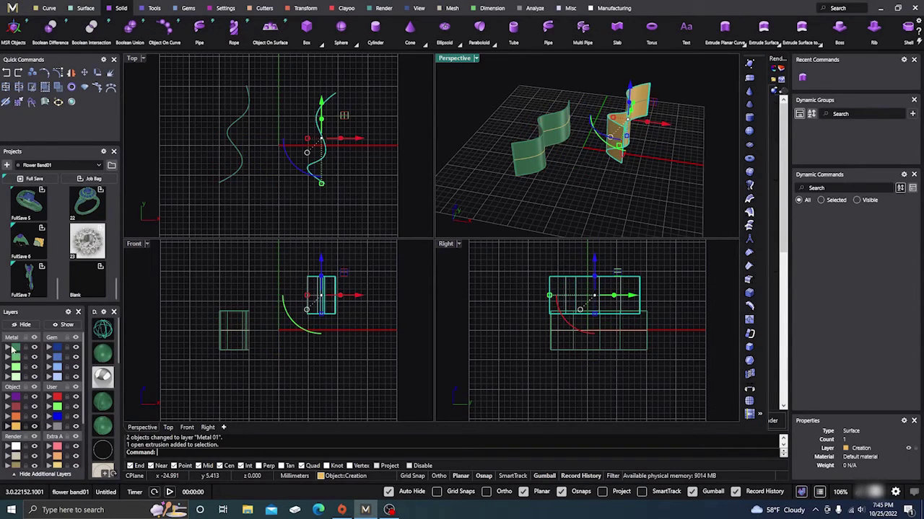
left_click(8, 349)
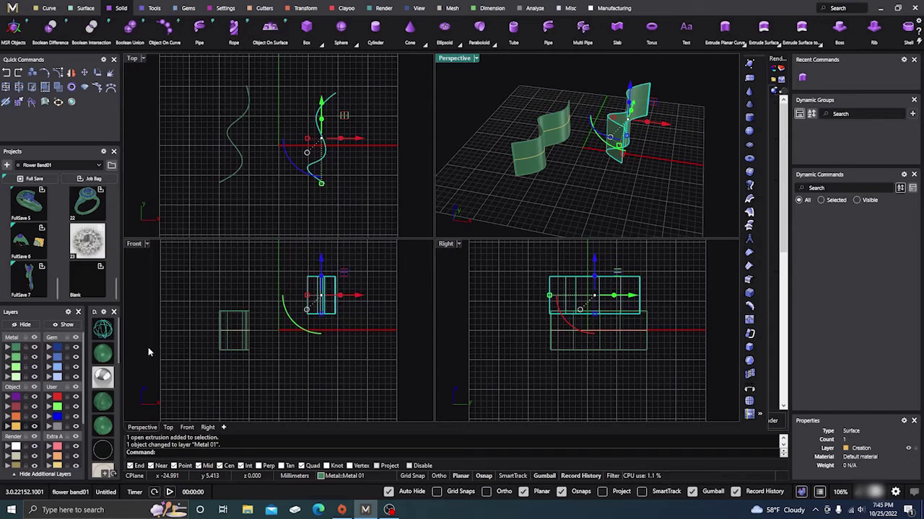
left_click(570, 221)
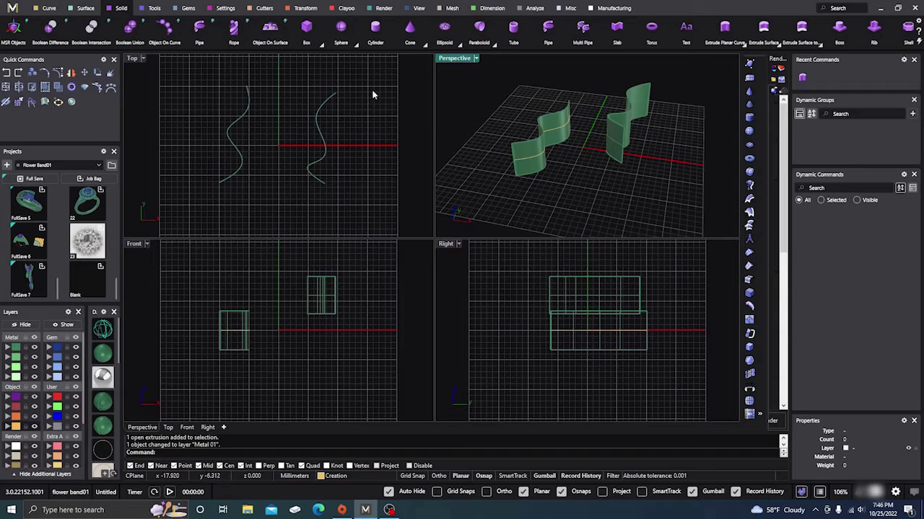
left_click(85, 8)
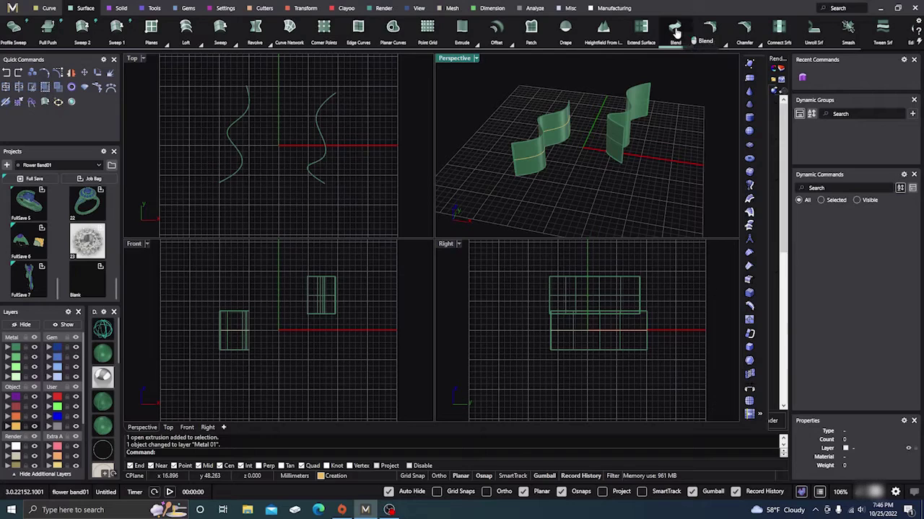
left_click(675, 32)
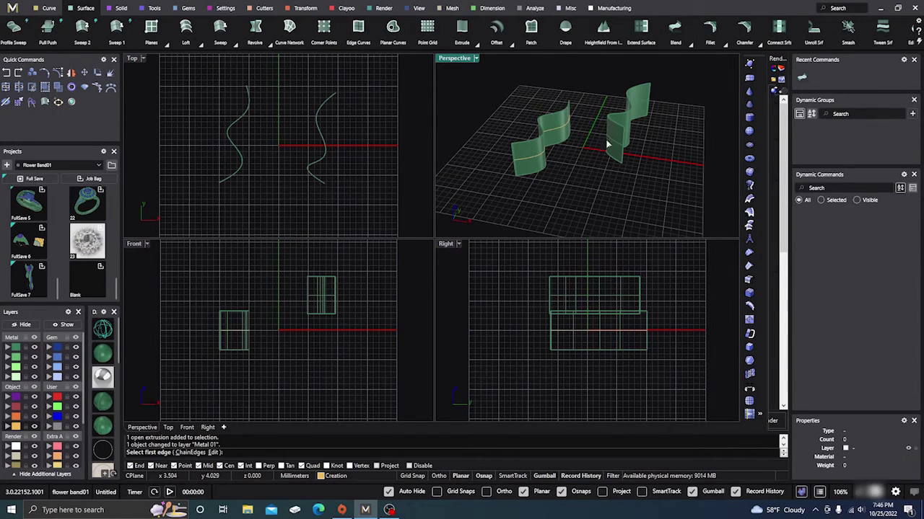
left_click(549, 118)
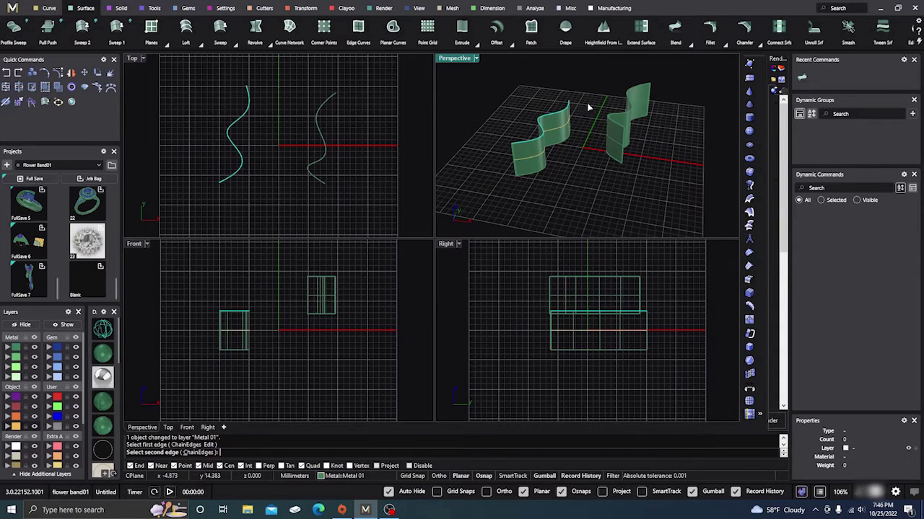
left_click(613, 114)
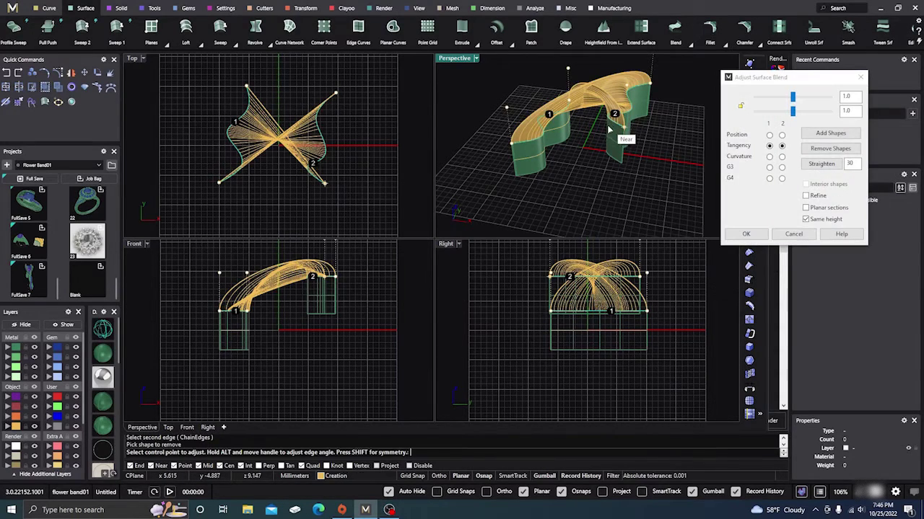
left_click(793, 234)
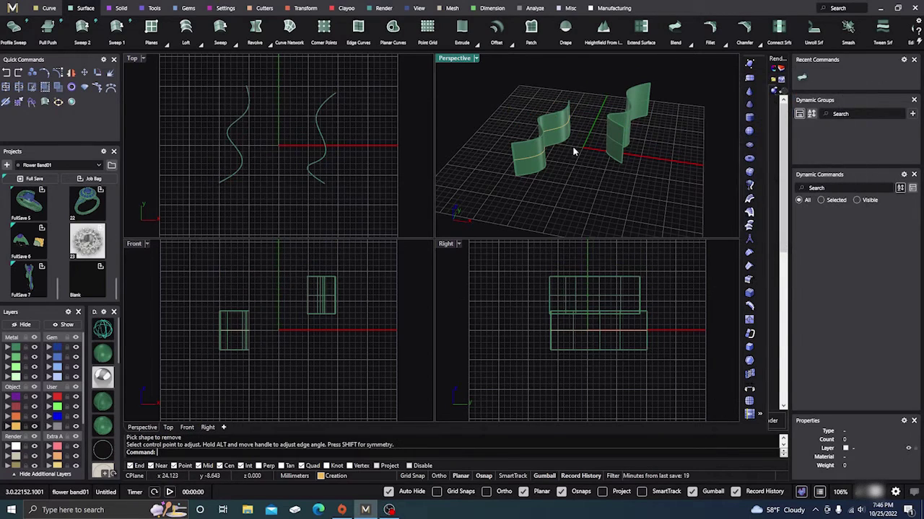
Step: Start a surface Blend between the upper edges of the two wavy extrusions, picking both edges near their matching rear ends
key("Return")
left_click(570, 105)
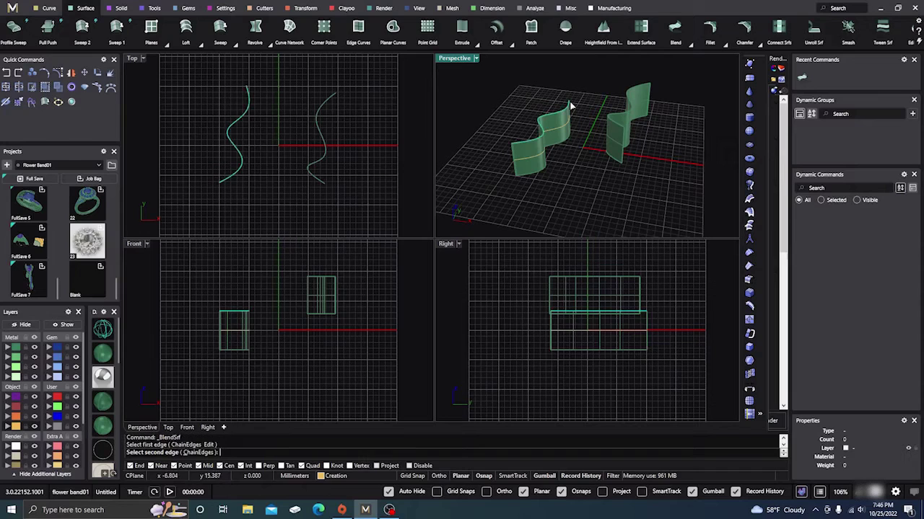
left_click(647, 86)
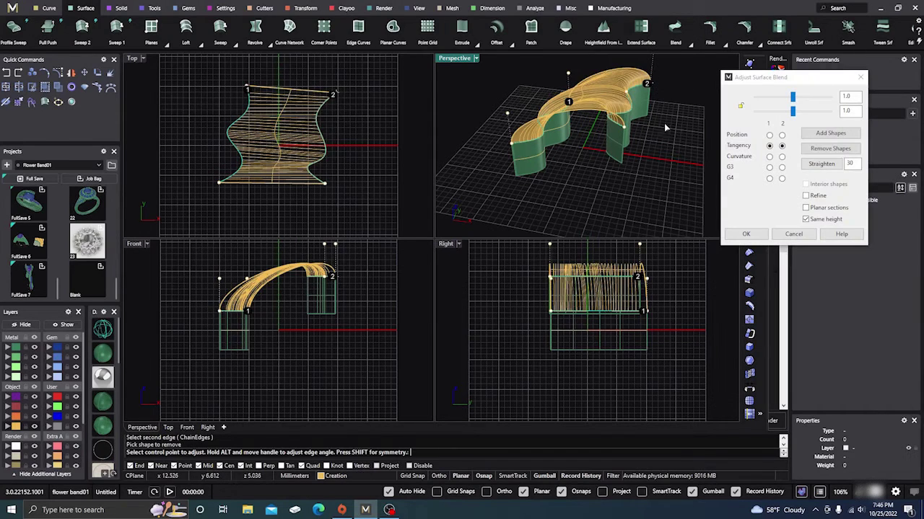
Step: Increase the blend's bulge to 1.892 at the first edge and 2.0 at the second, and accept the surface
double_click(453, 59)
right_click_drag(546, 177, 577, 257)
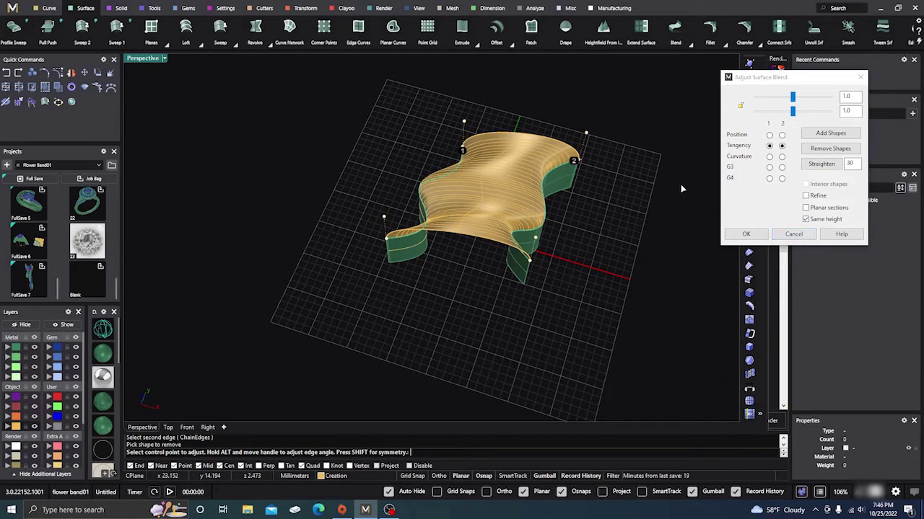
left_click_drag(586, 134, 591, 115)
left_click_drag(807, 112, 810, 99)
left_click(791, 236)
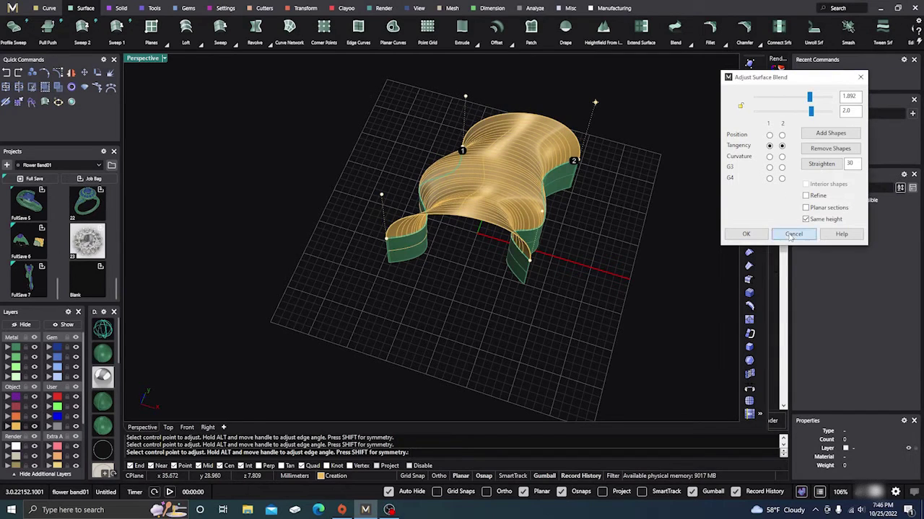
left_click(746, 234)
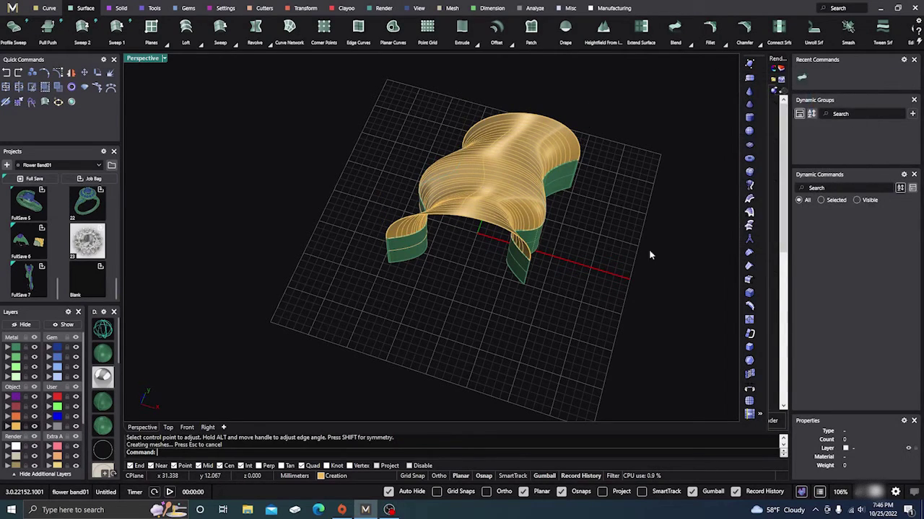
Step: Move the higher wavy extrusion farther from the lower one along X and raise it along Z, accepting the history warning
right_click_drag(570, 306, 546, 253)
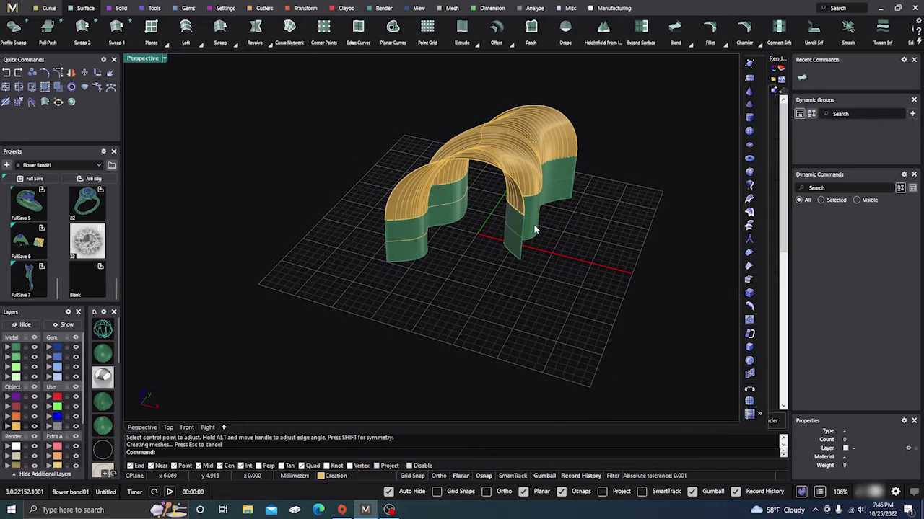
left_click(536, 229)
left_click_drag(573, 210, 637, 236)
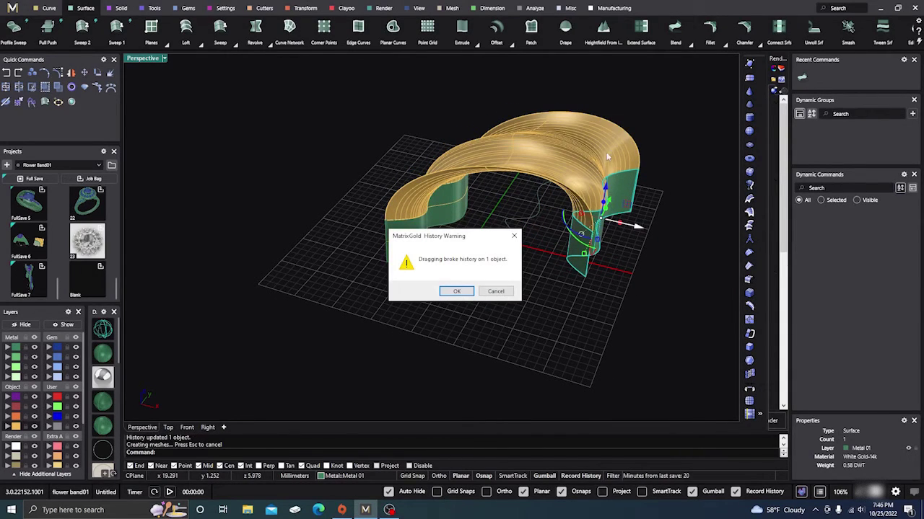
left_click(470, 292)
left_click_drag(610, 182, 615, 123)
Step: Stretch the moved extrusion along its Y direction in two passes and lower it along Z
right_click_drag(583, 277, 553, 284)
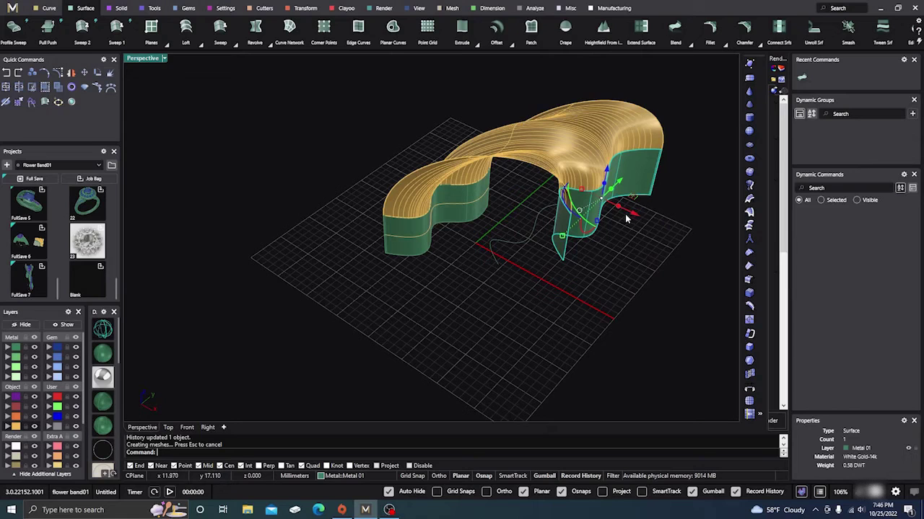
left_click_drag(562, 238, 516, 285)
right_click_drag(515, 283, 406, 319)
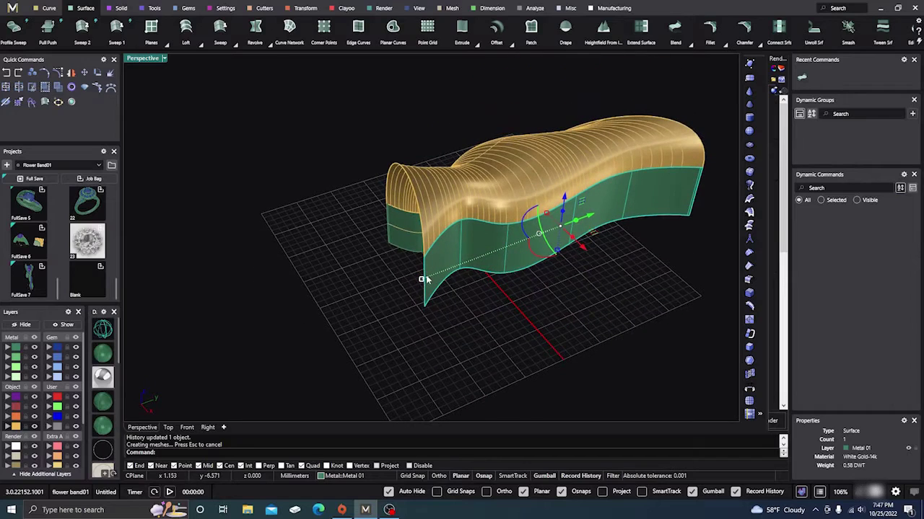
left_click_drag(422, 282, 400, 289)
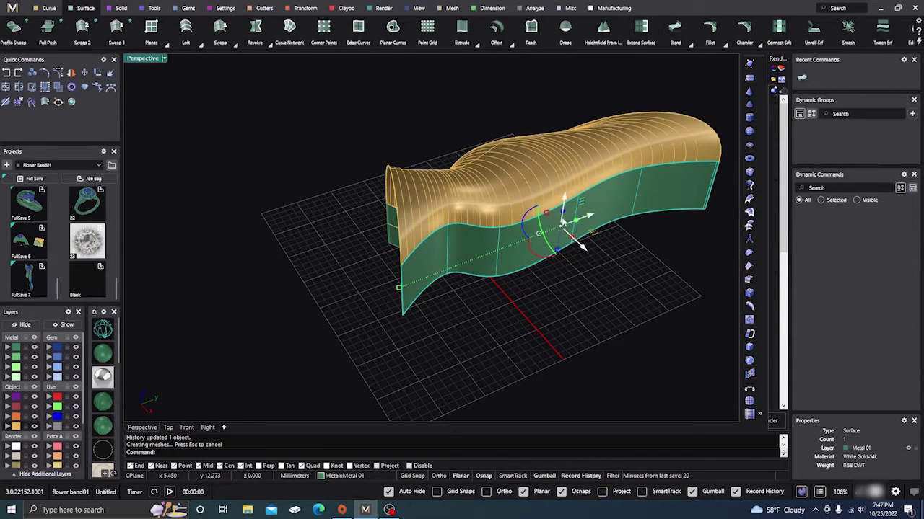
left_click_drag(564, 204, 558, 262)
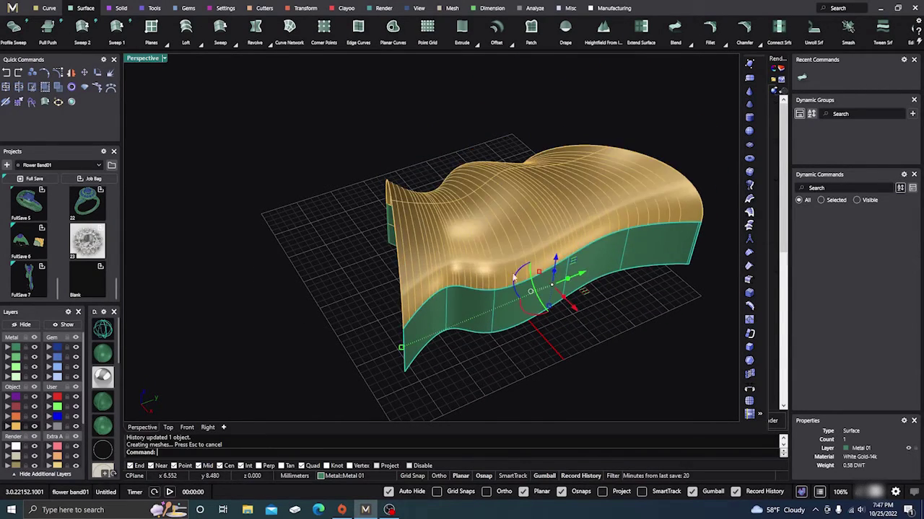
Step: Delete both wavy extrusions beside the blend surface, accepting the history warnings
right_click_drag(363, 308, 570, 305)
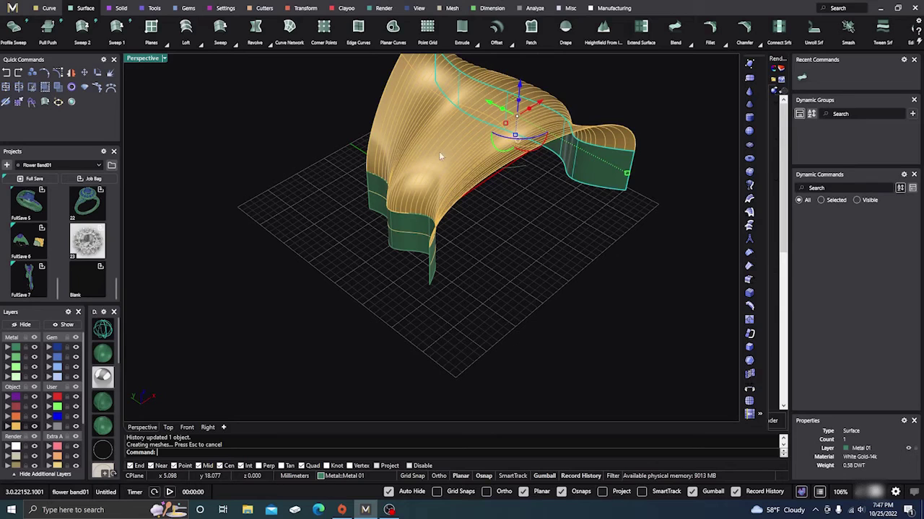
right_click_drag(588, 269, 525, 279)
left_click(525, 279)
left_click(614, 253)
key("Delete")
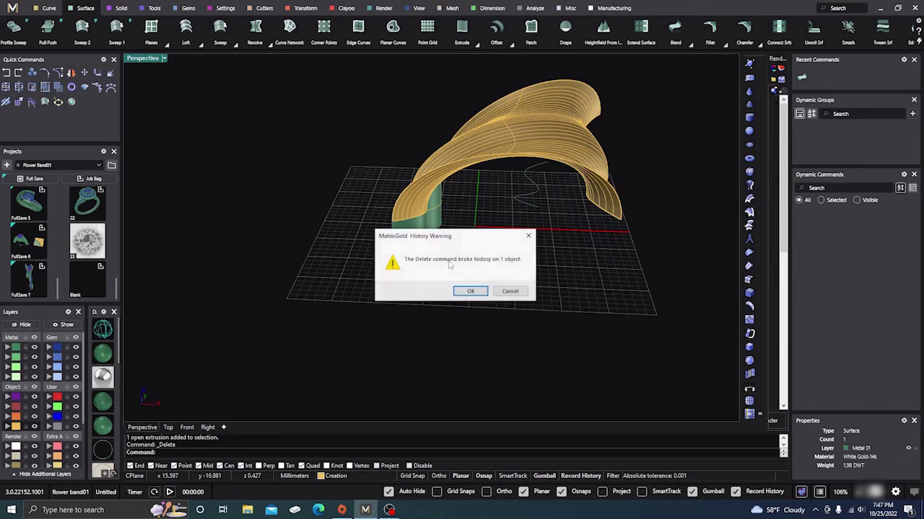
left_click(484, 292)
left_click(411, 238)
key("Delete")
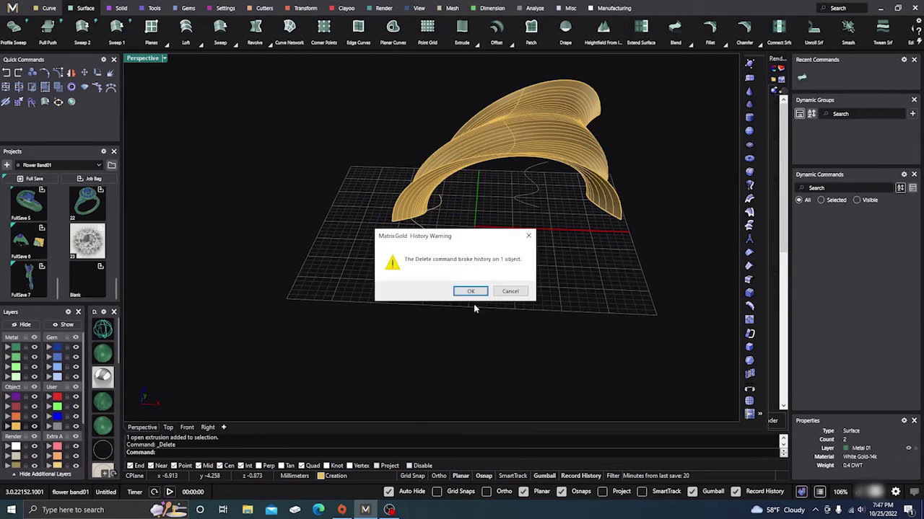
left_click(458, 291)
Step: Delete the two leftover wavy curves so only the blend surface remains
right_click_drag(458, 292, 540, 239)
left_click(509, 176)
key("Delete")
left_click(435, 244)
key("Delete")
right_click_drag(469, 292, 488, 295)
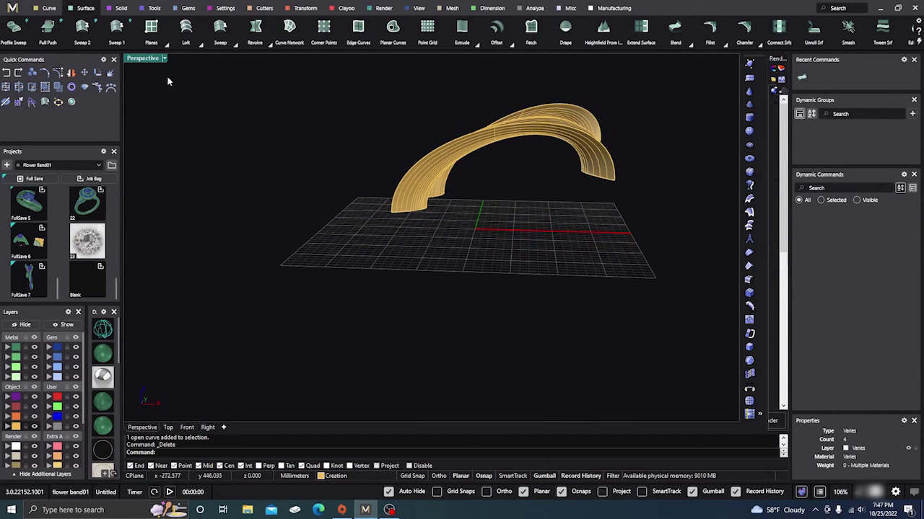
Step: Start a surface Blend between the two lower wavy edges of the remaining arched surface
left_click(675, 29)
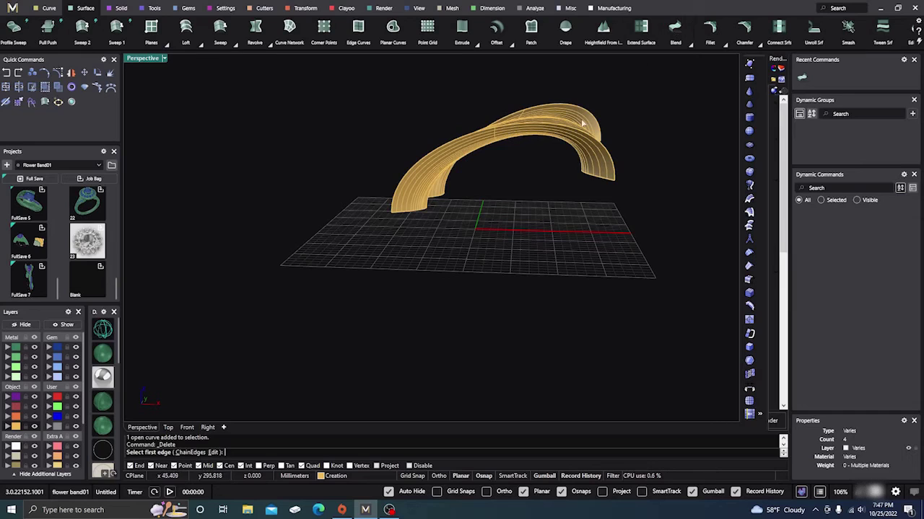
left_click(408, 214)
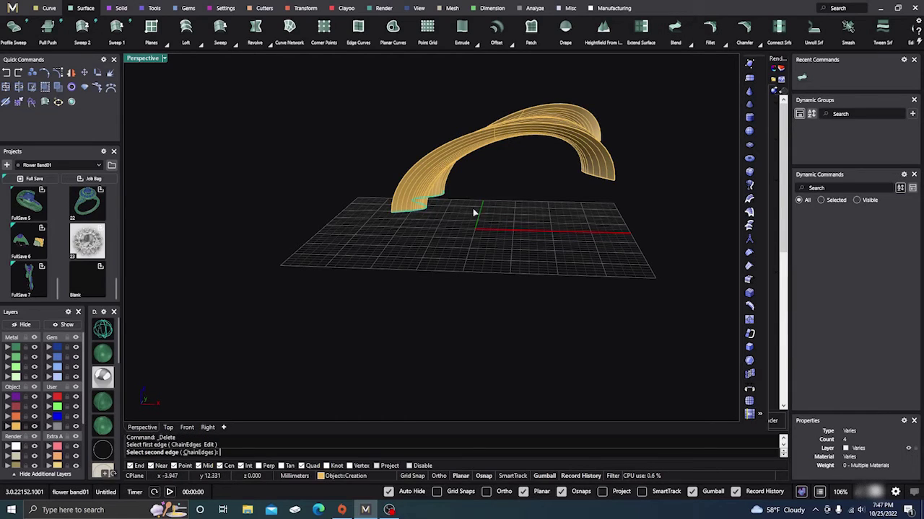
left_click(598, 181)
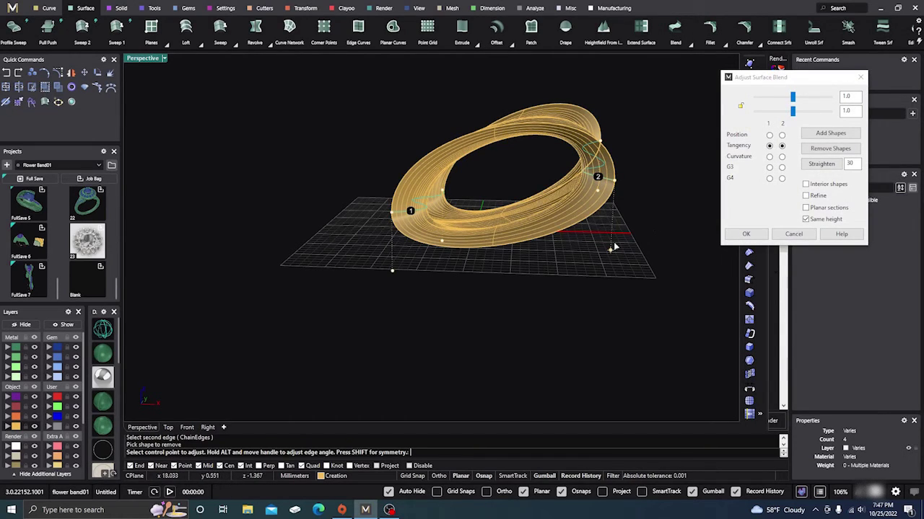
Step: Pull the front blend handle at the second edge downward to deepen the curve there, and inspect the closed shape from several angles
left_click_drag(610, 252, 603, 319)
right_click_drag(664, 284, 646, 247)
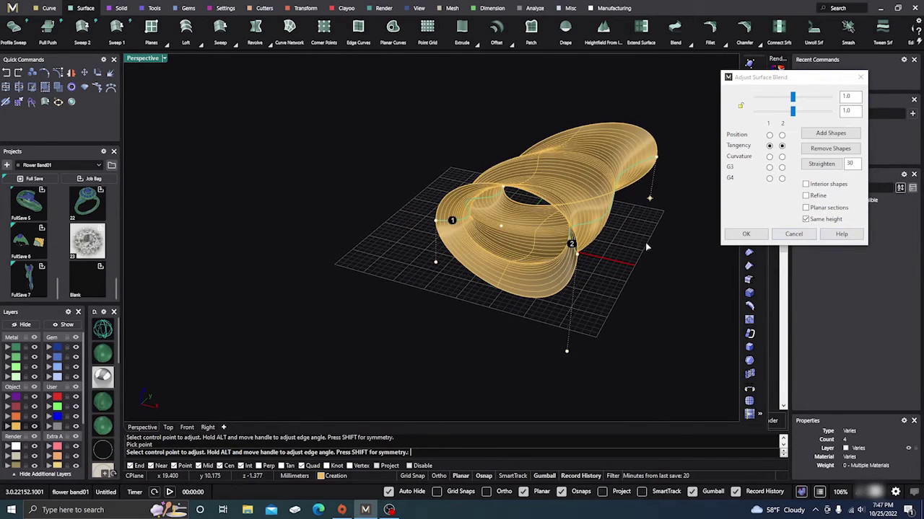
right_click_drag(363, 212, 475, 257)
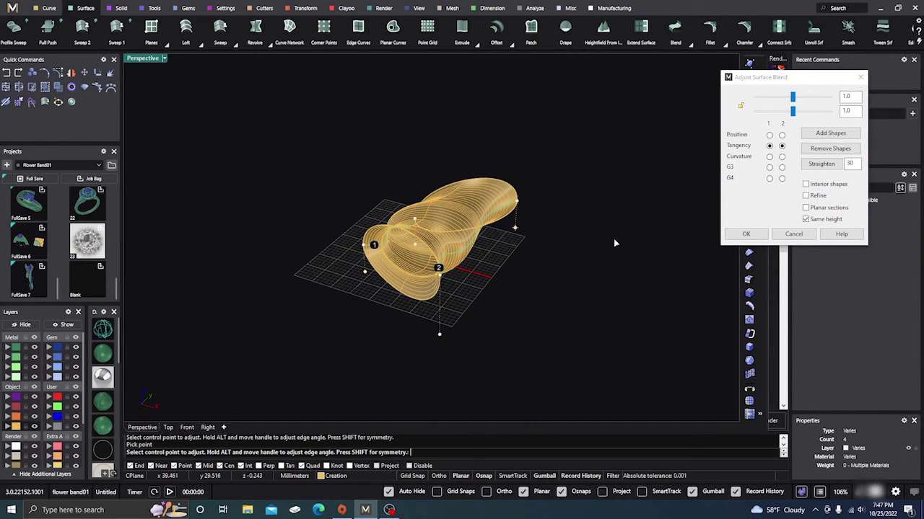
right_click_drag(604, 237, 617, 273)
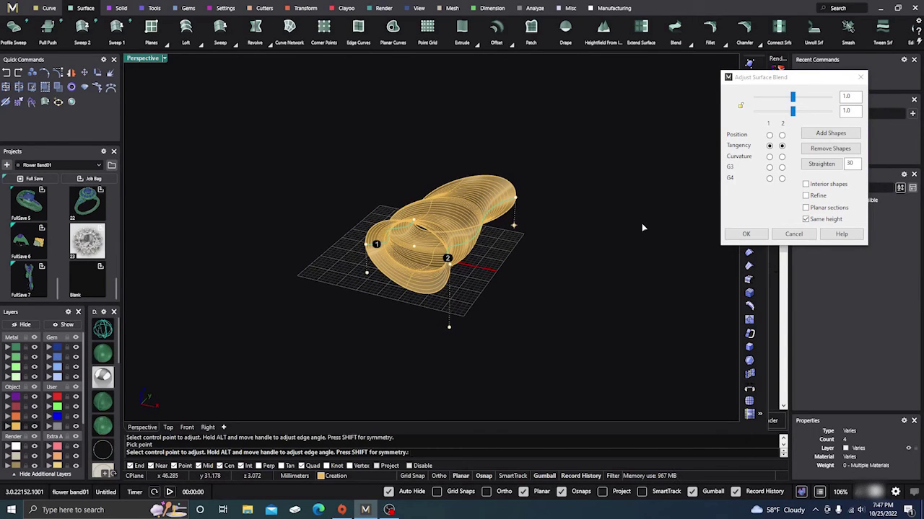
right_click_drag(653, 242, 654, 257)
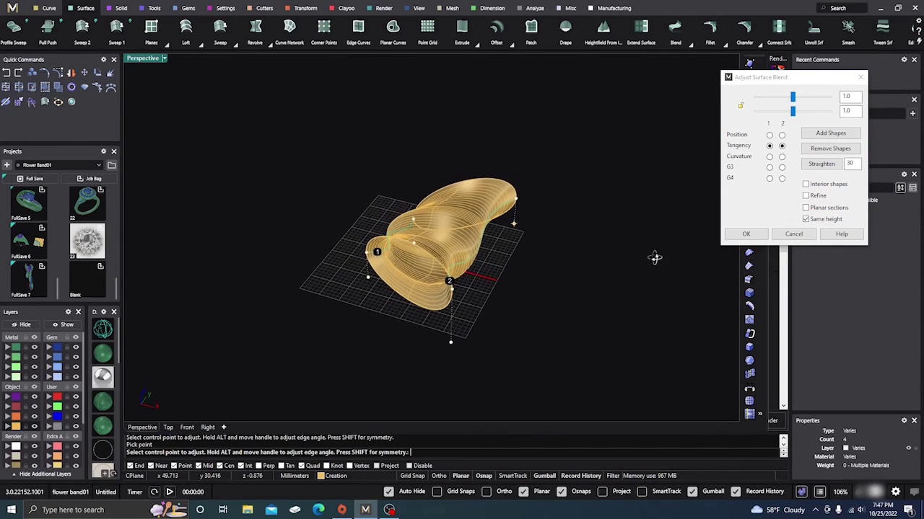